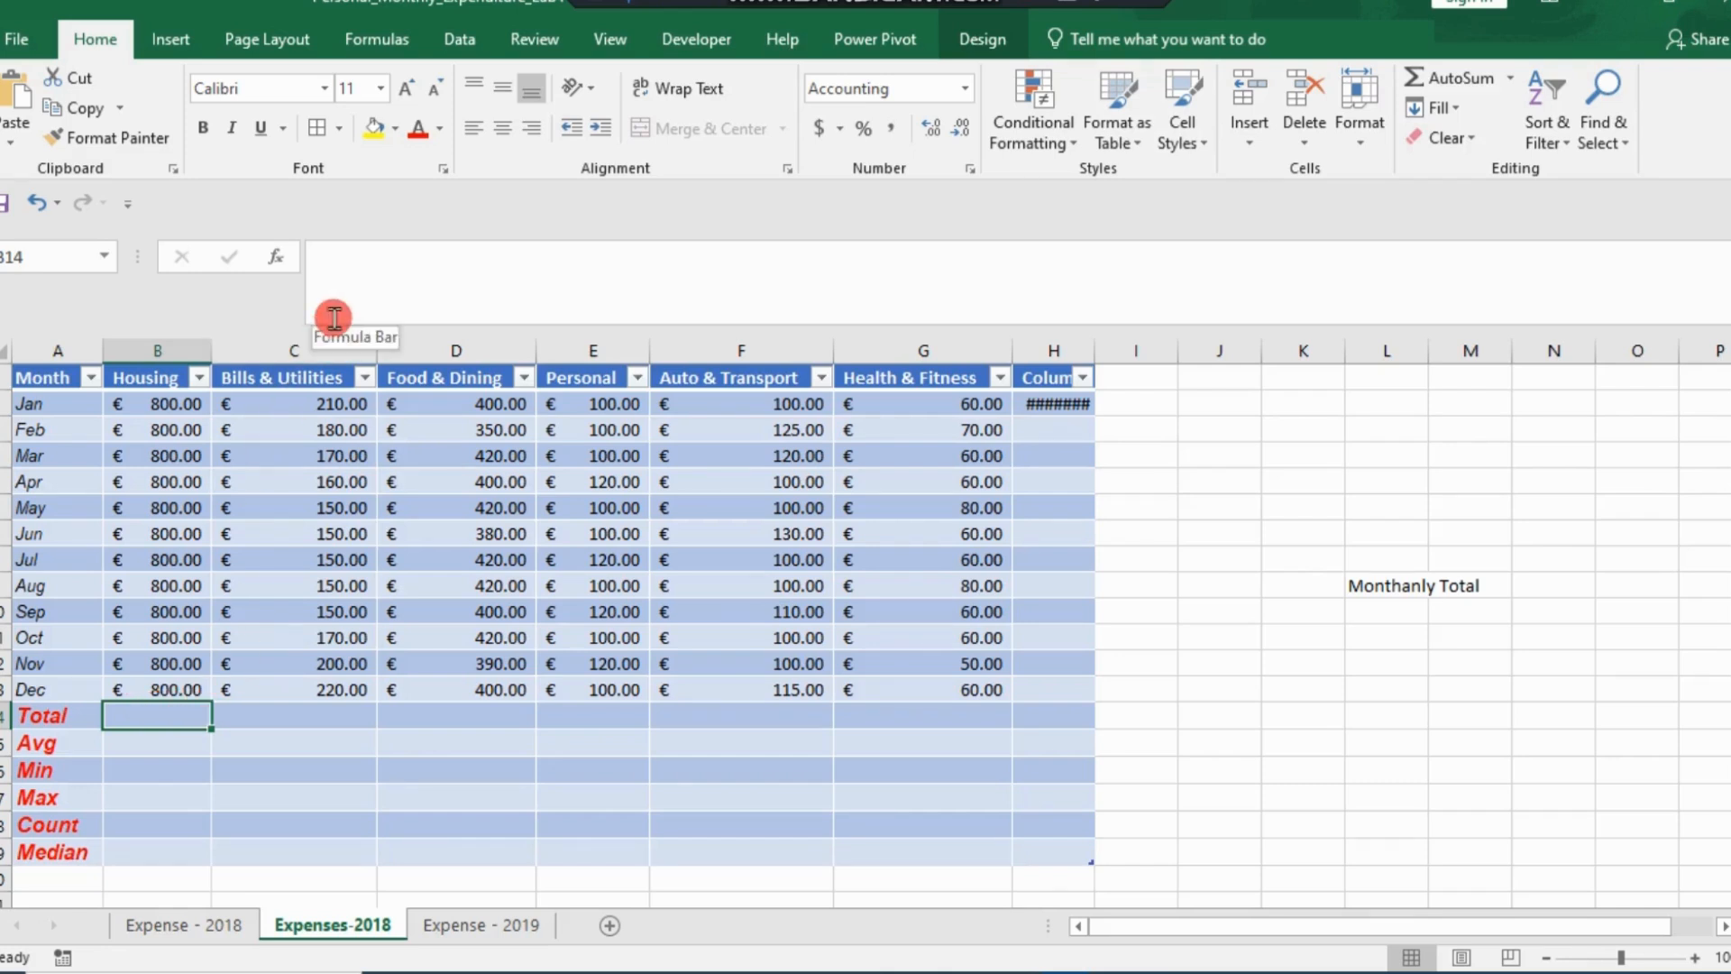
- Total the Housing column in B14 with =SUM(B2:B13) and copy the formula across the Total row through Health & Fitness
text(=)
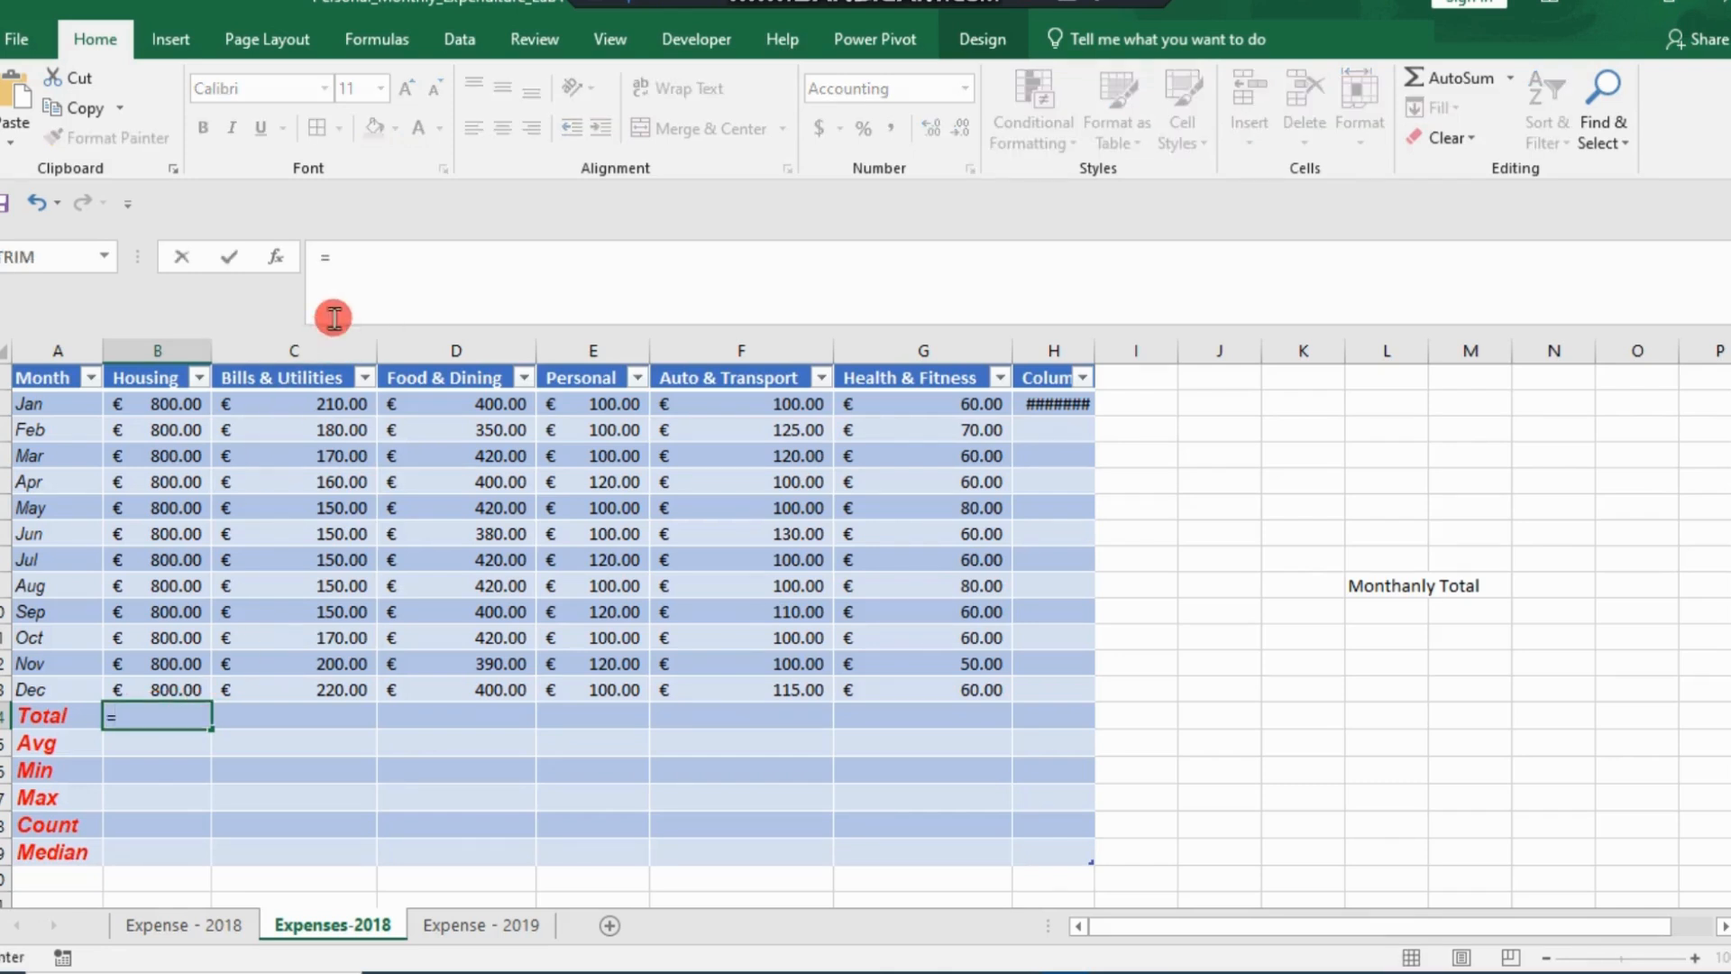
text(sum)
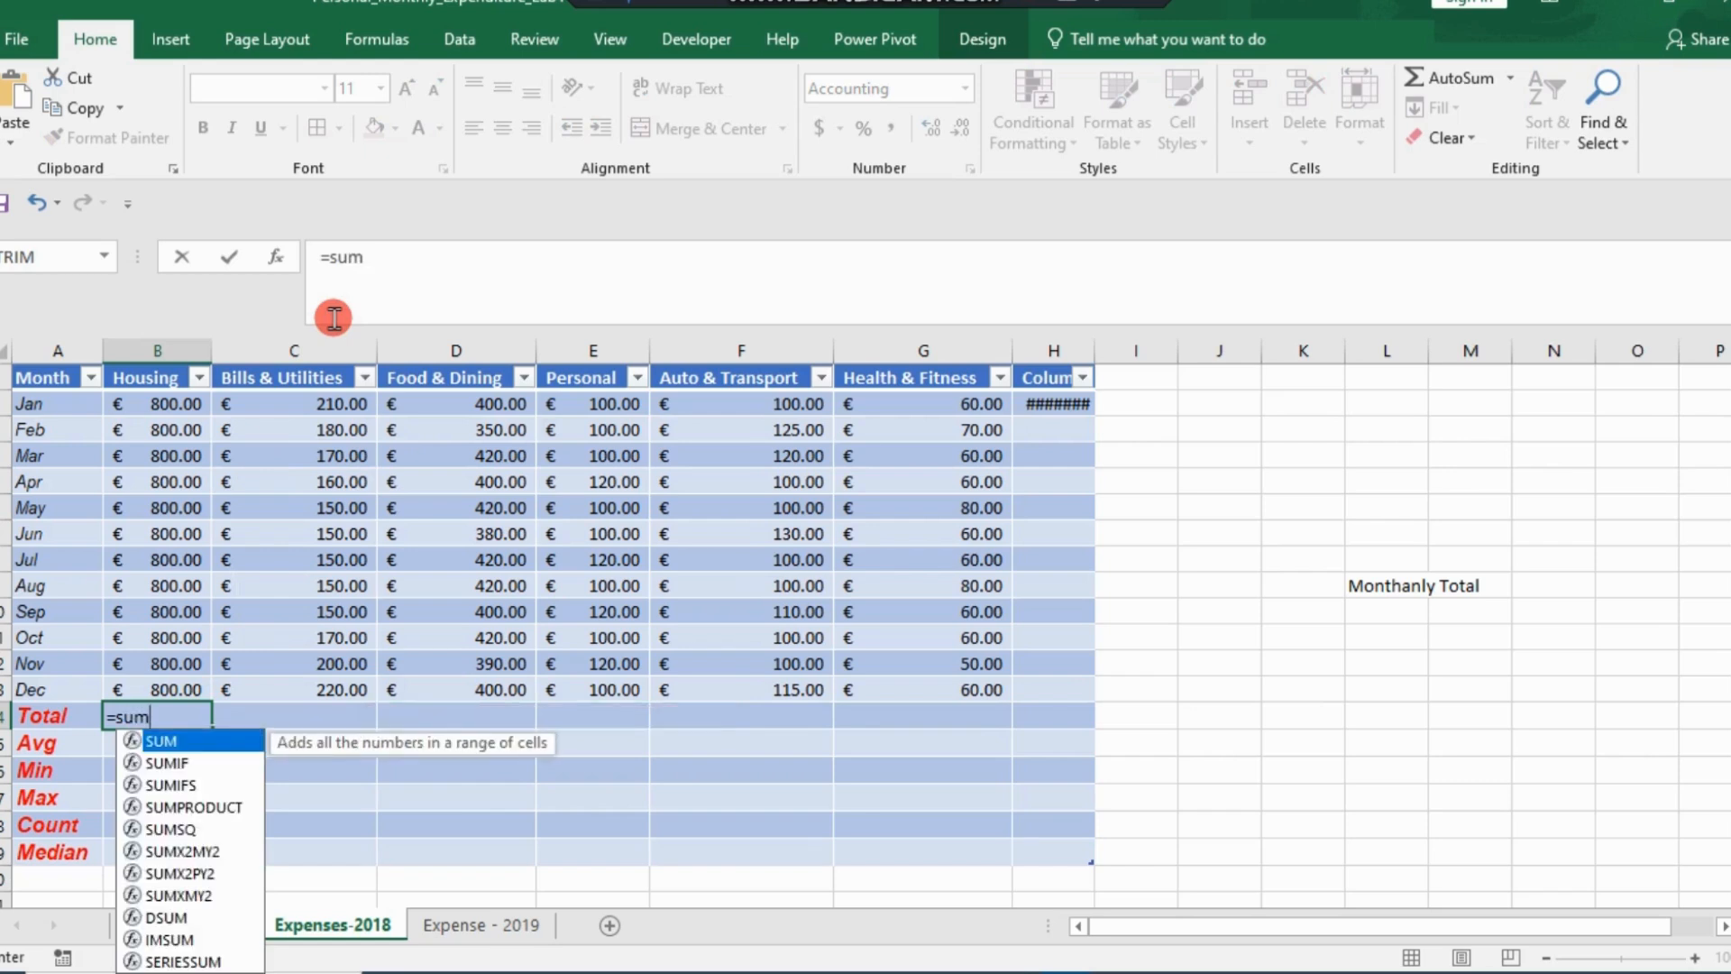
text(()
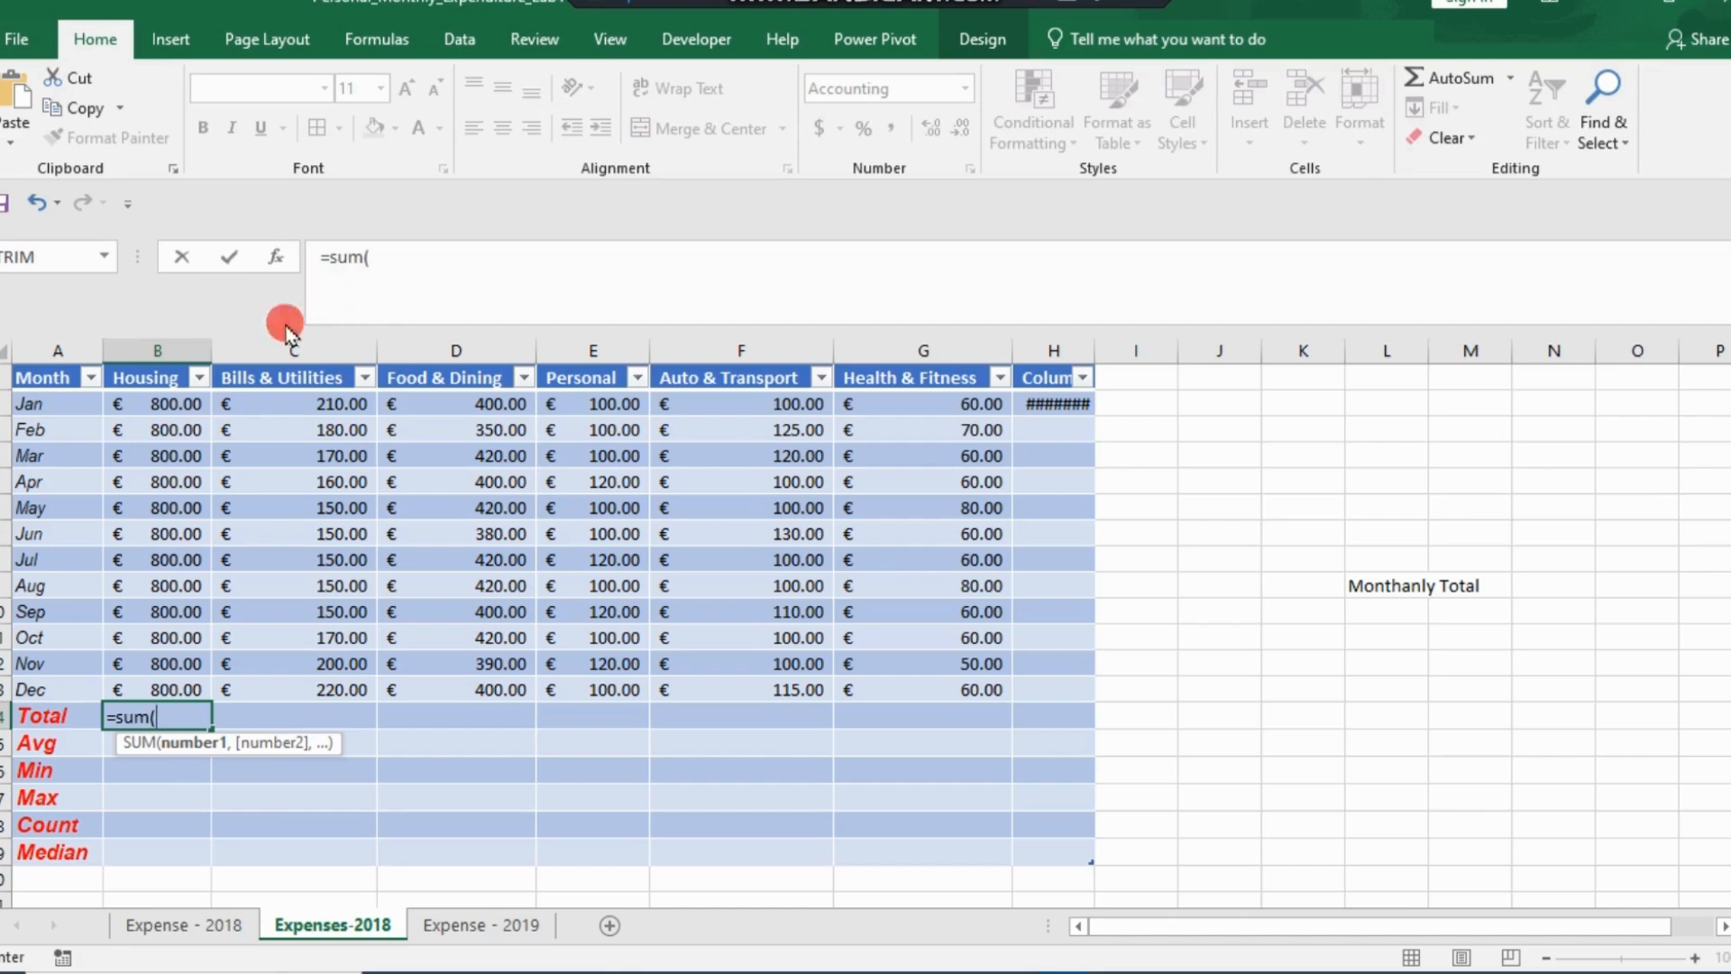
drag(183, 406, 131, 700)
click(431, 257)
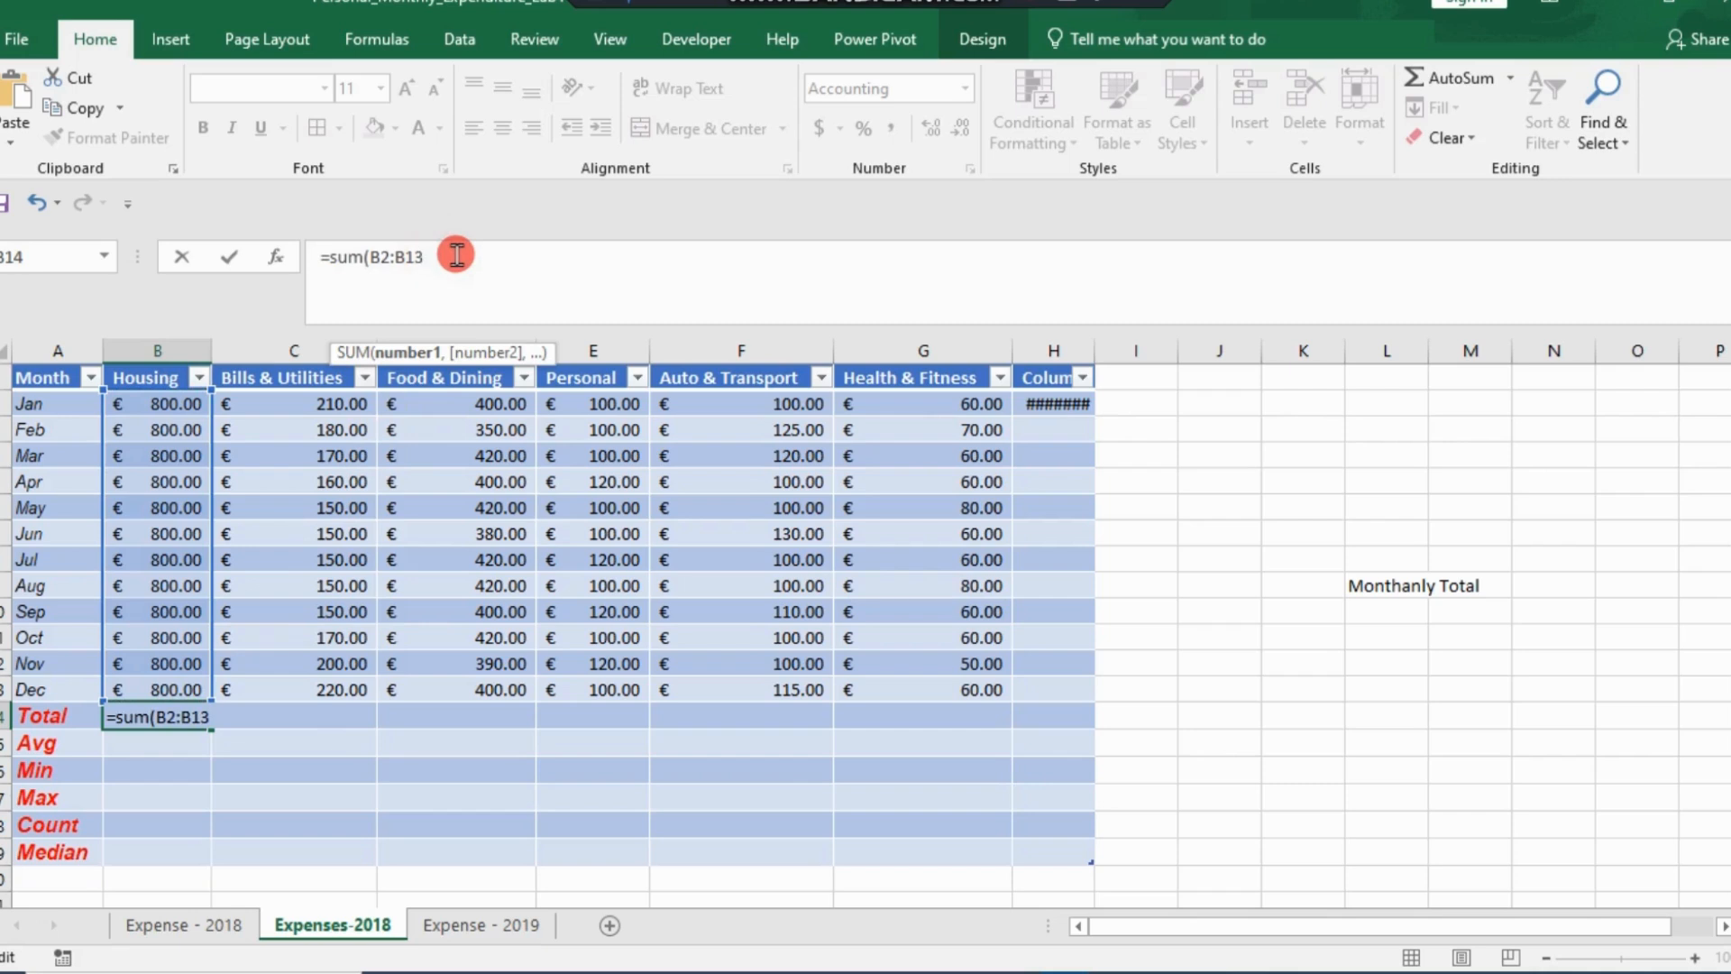
text())
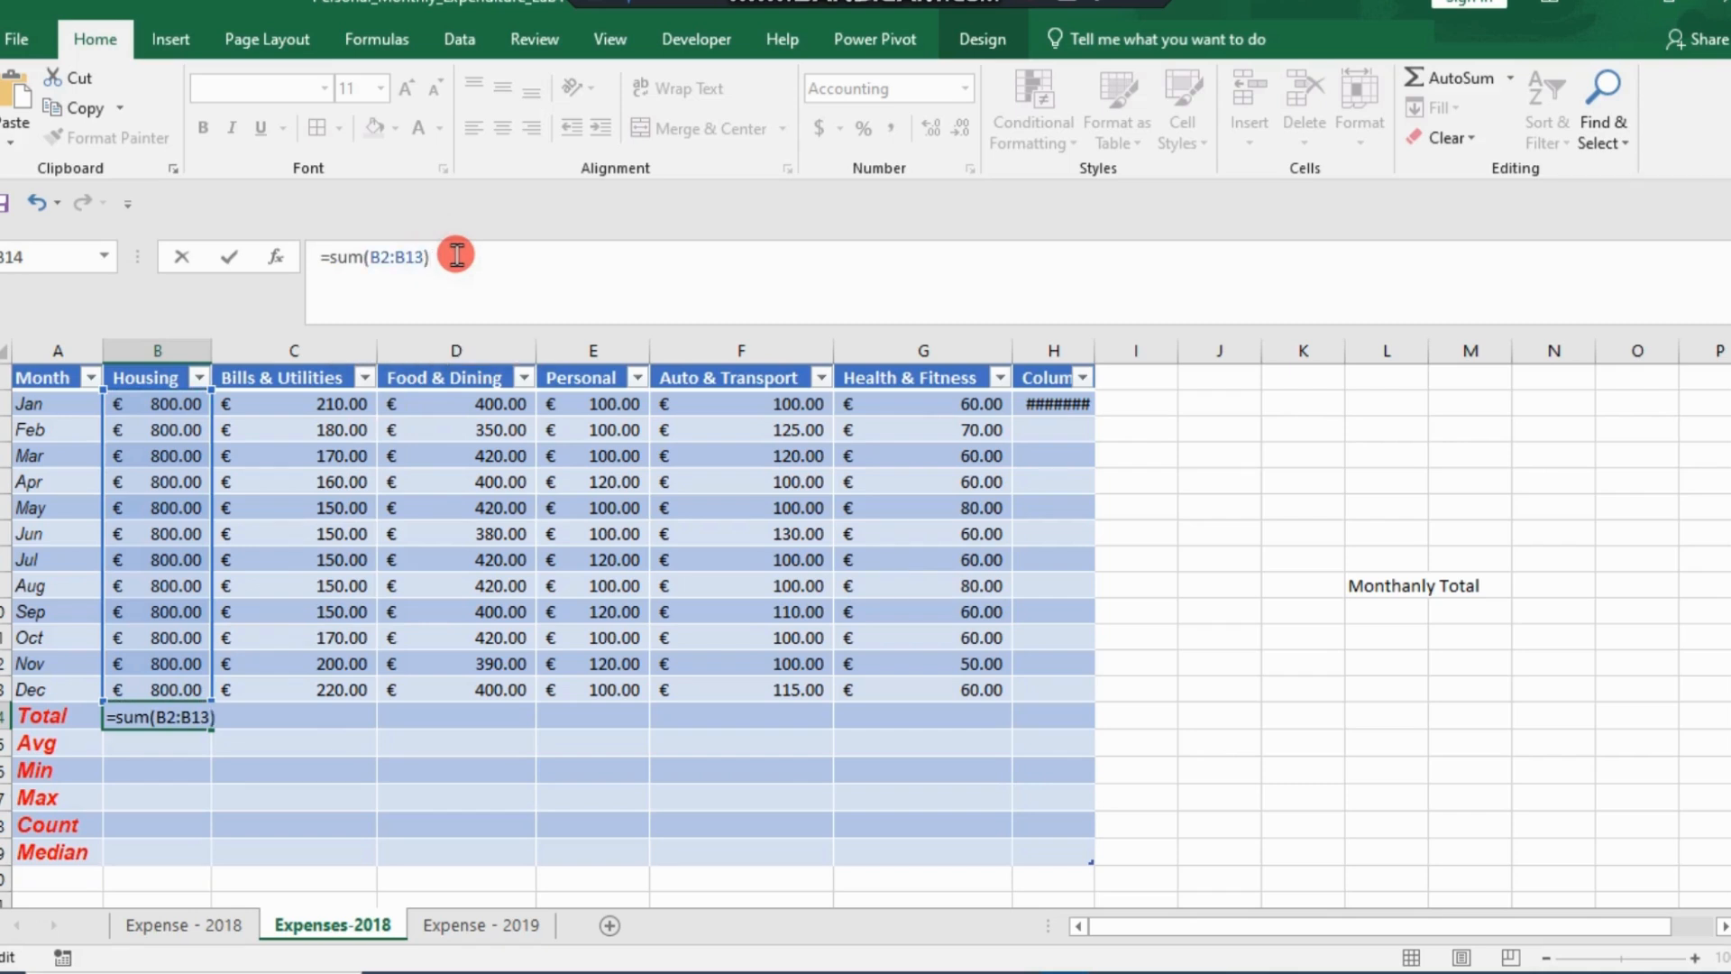
key(Return)
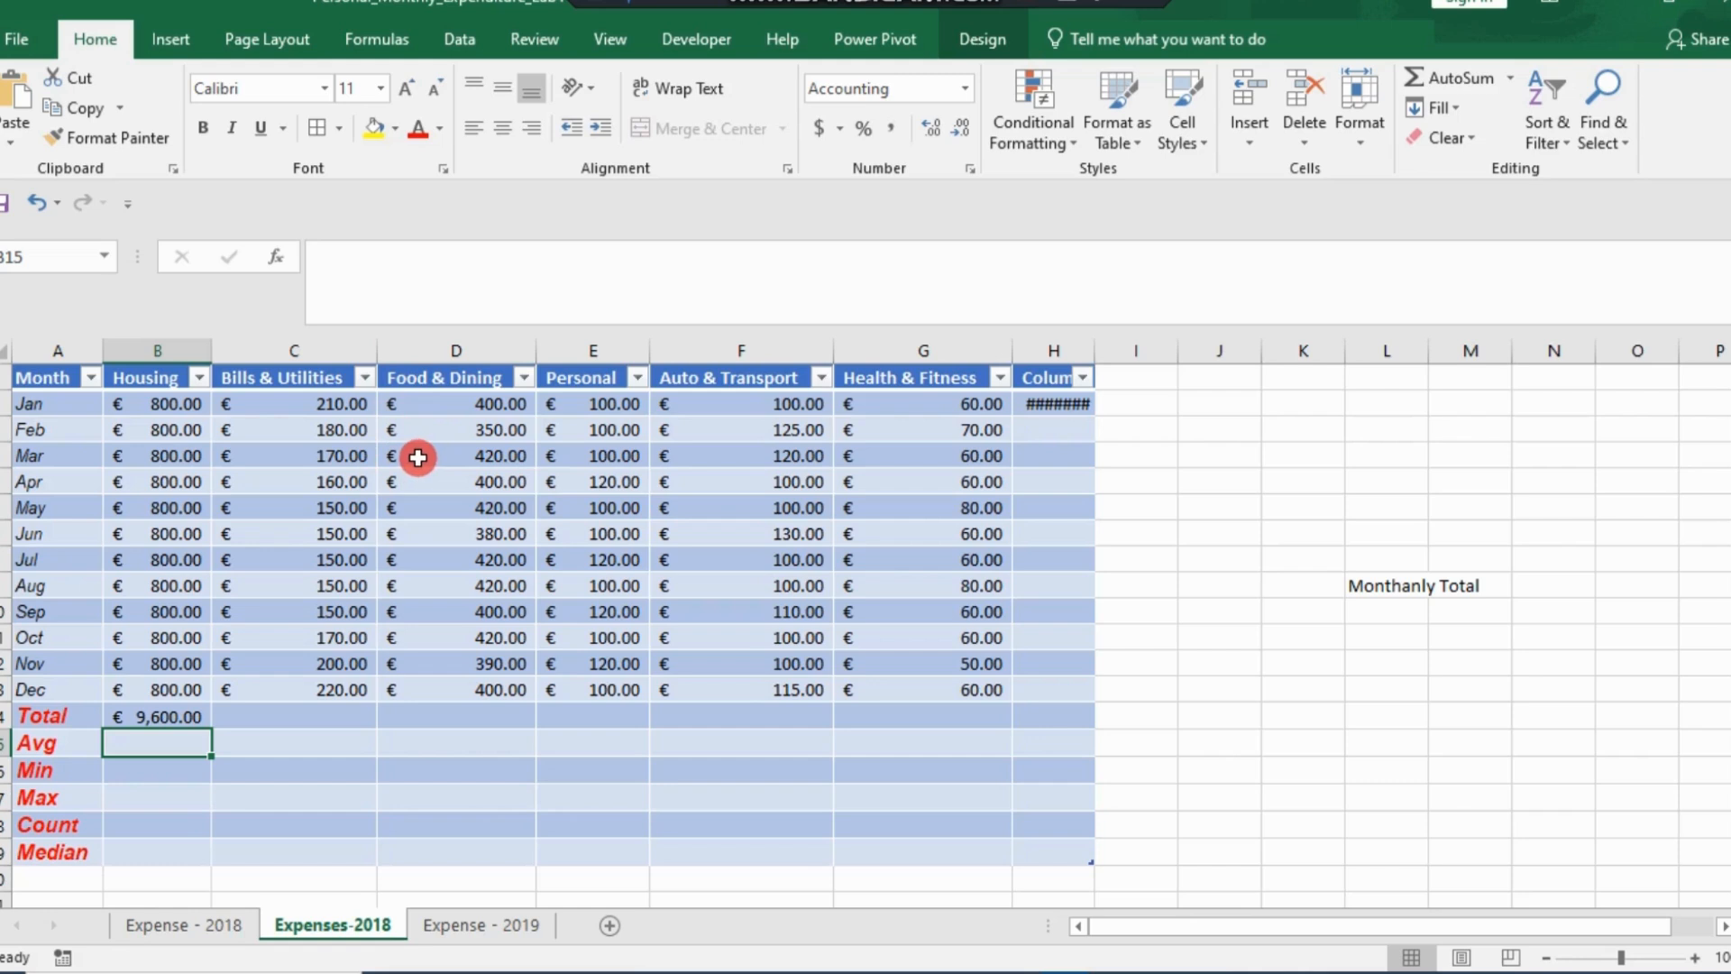
click(187, 717)
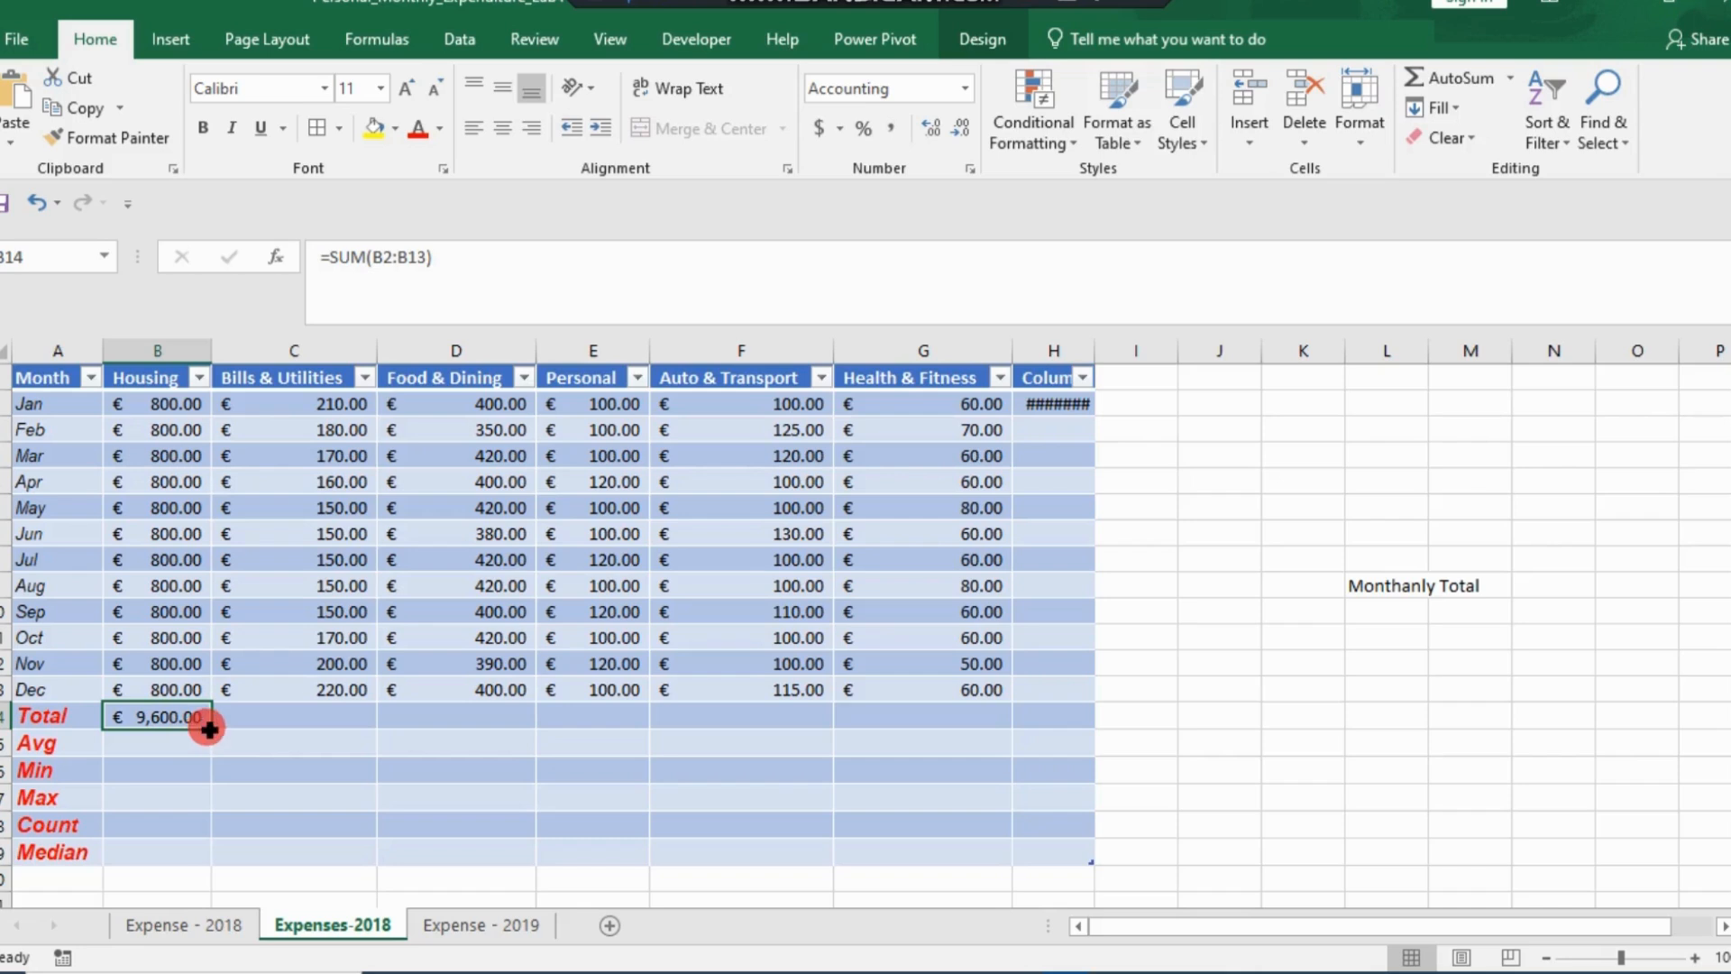
drag(202, 726, 951, 721)
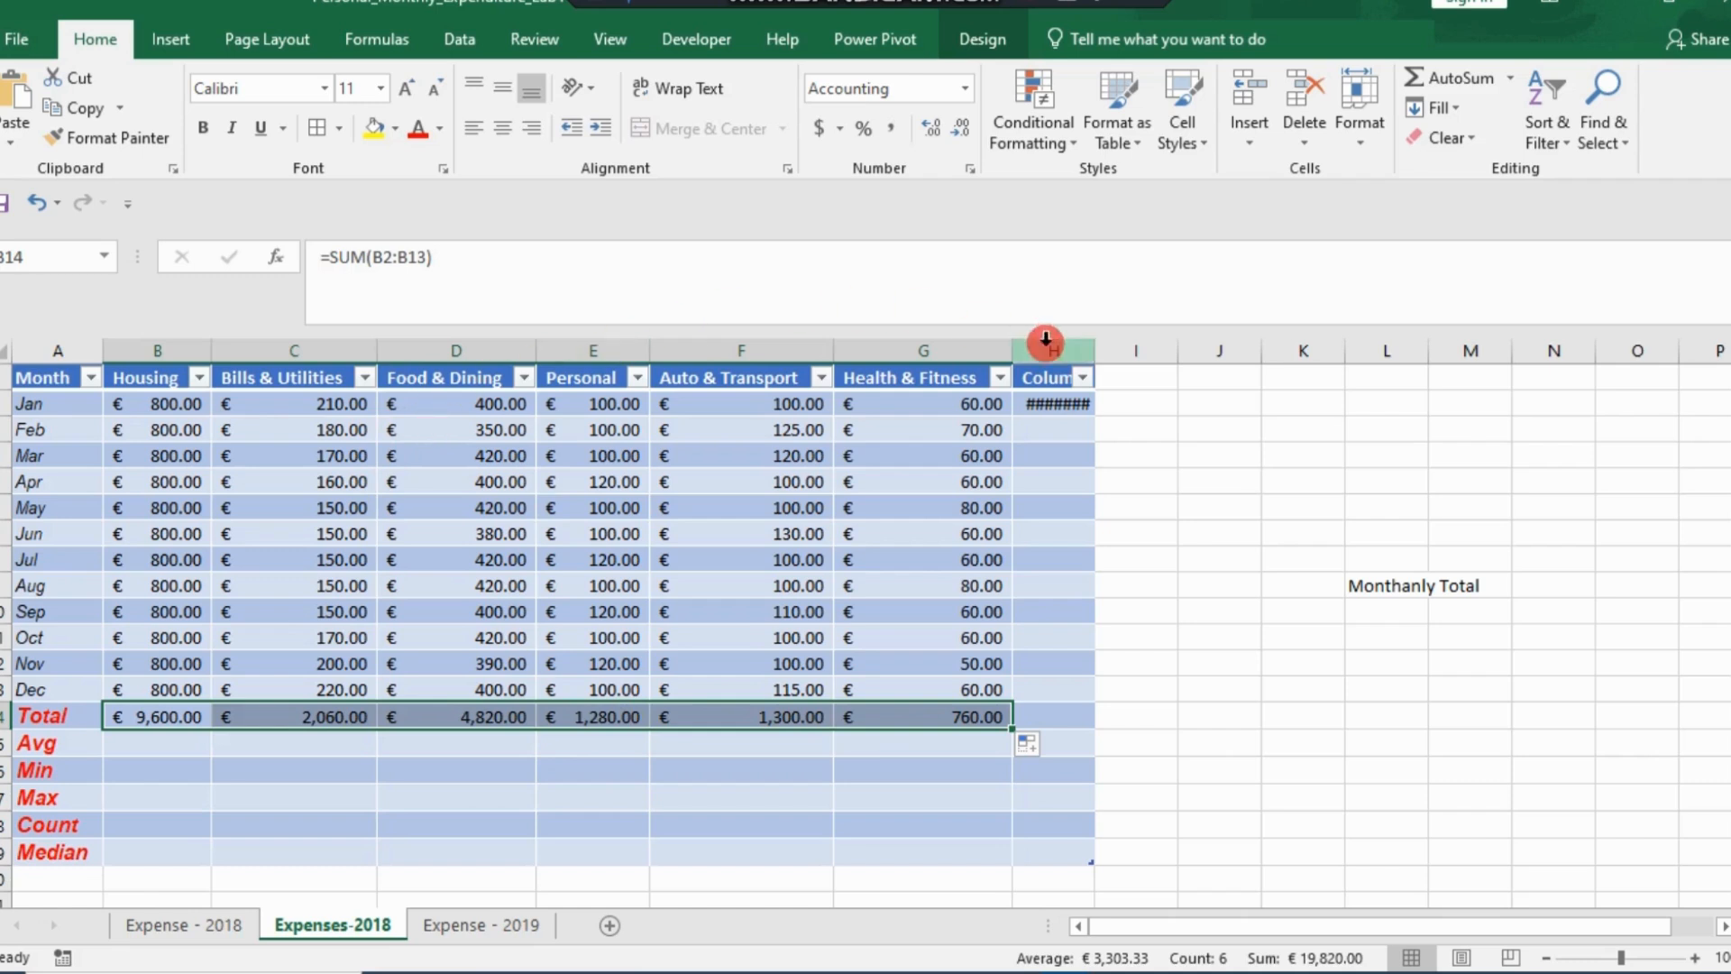
- Replace the Column1 header in H1 with the text "Monthanly Total" from the loose cell and autofit column H
click(1048, 378)
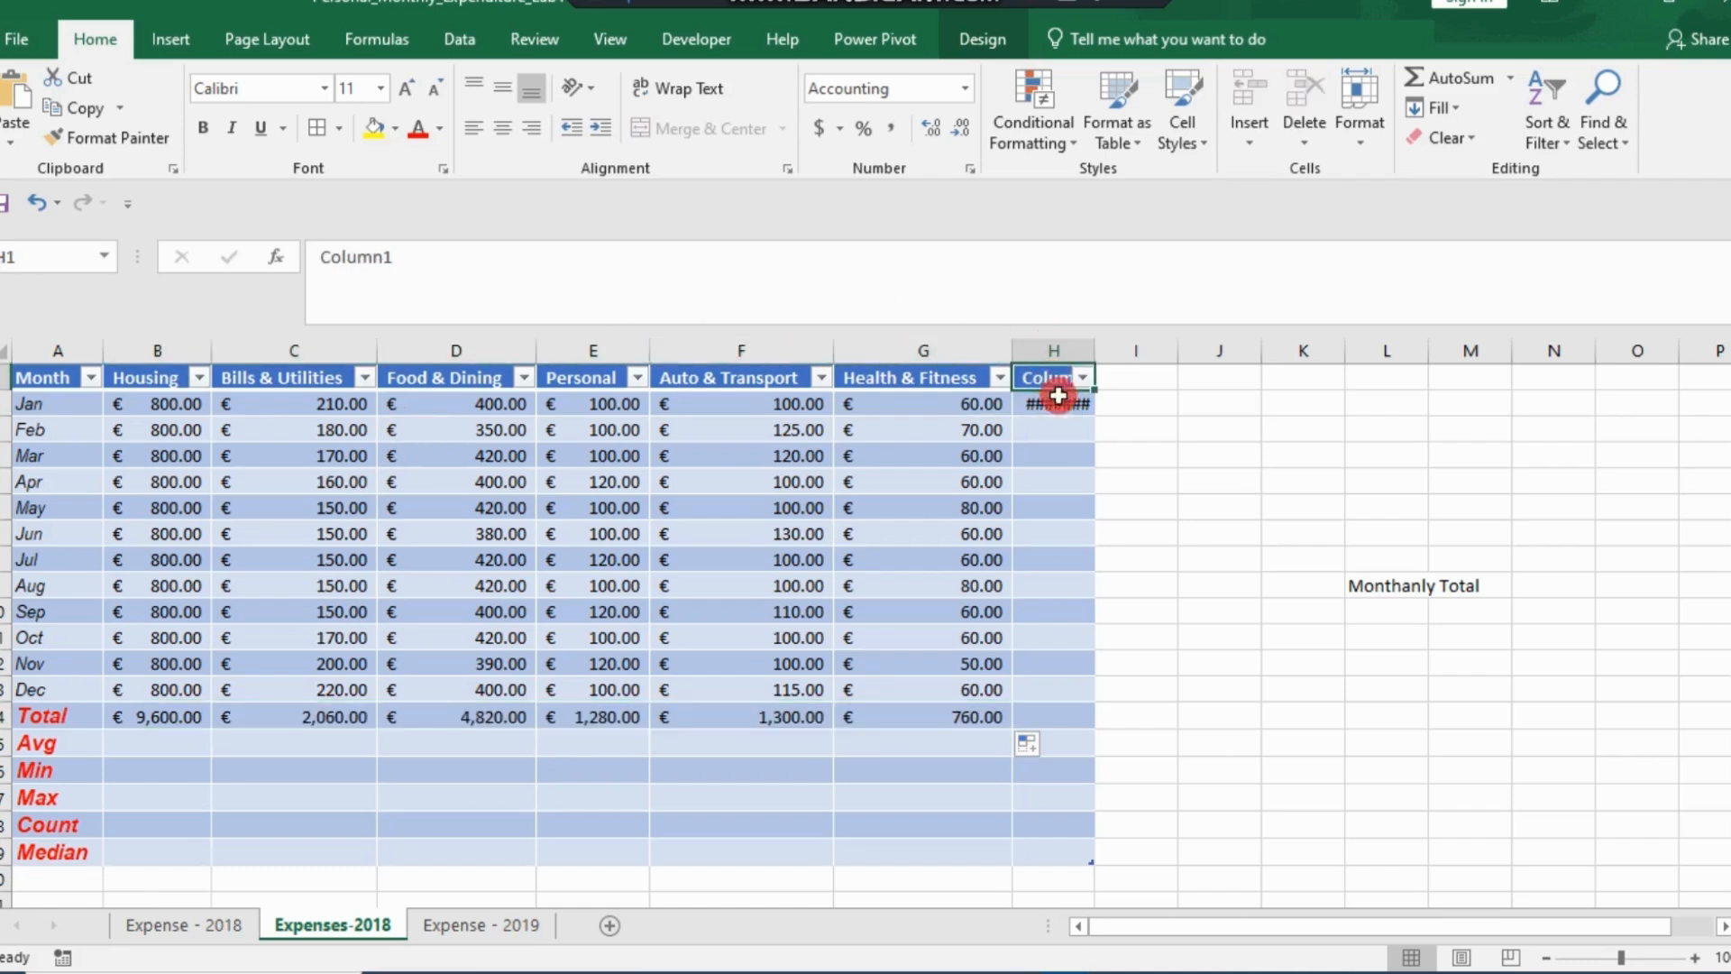
click(1388, 587)
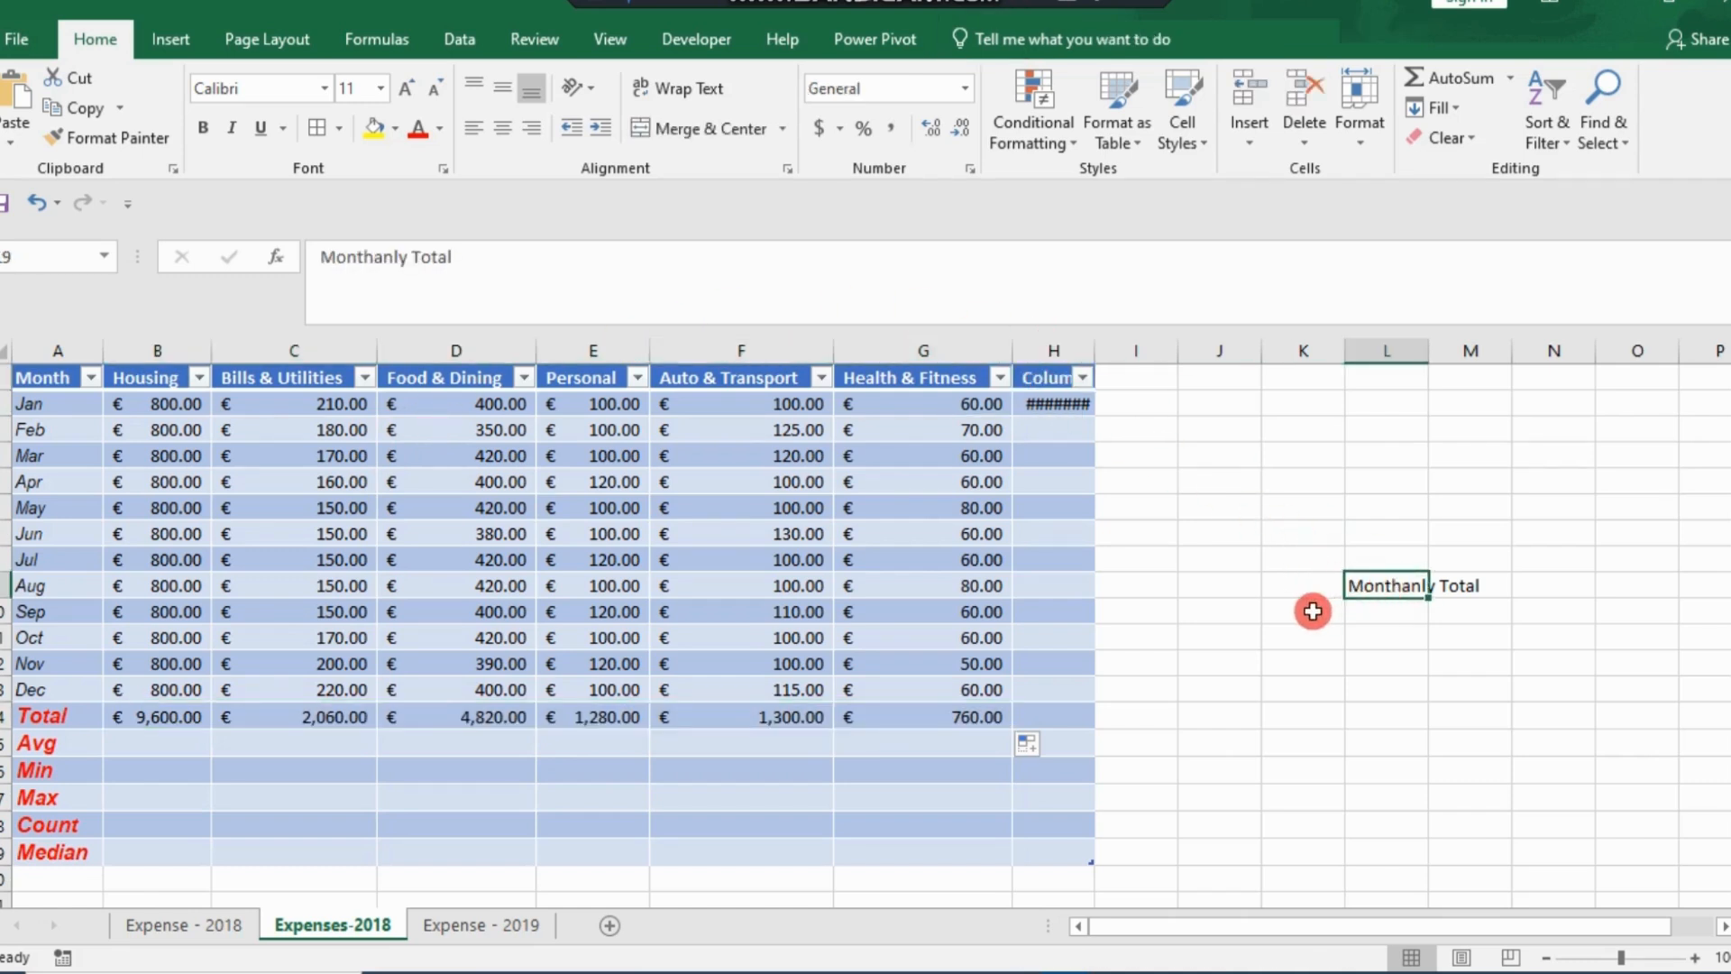
click(1461, 586)
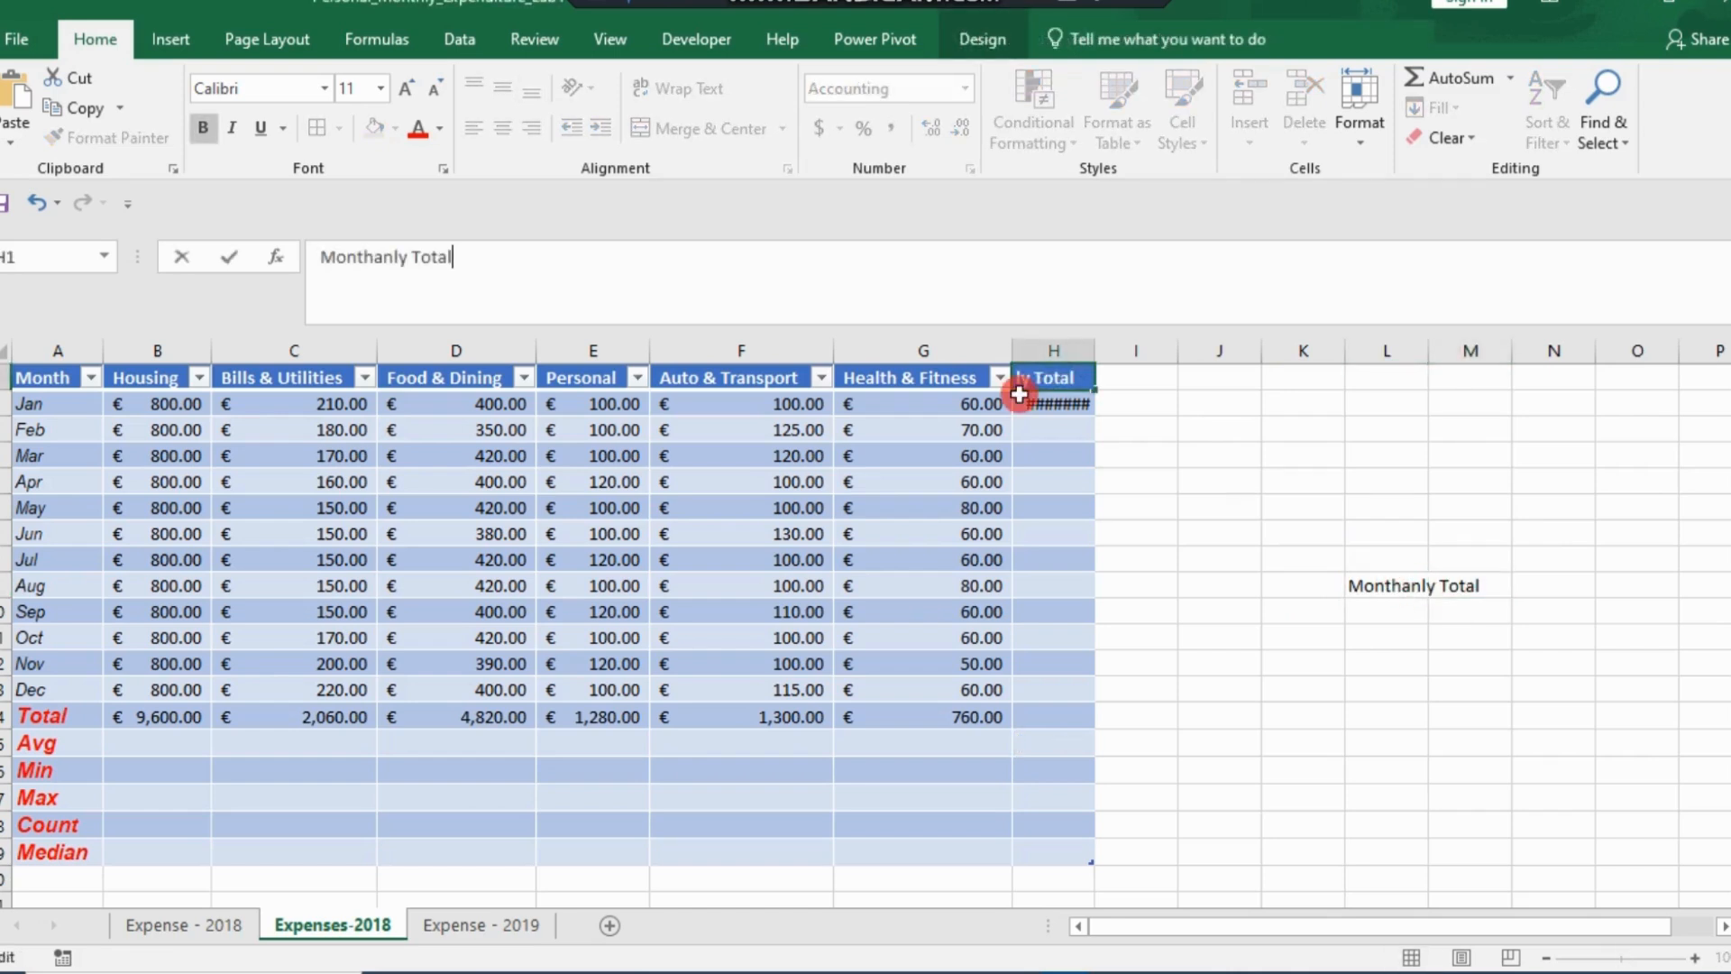
click(1052, 351)
drag(1051, 352, 1101, 351)
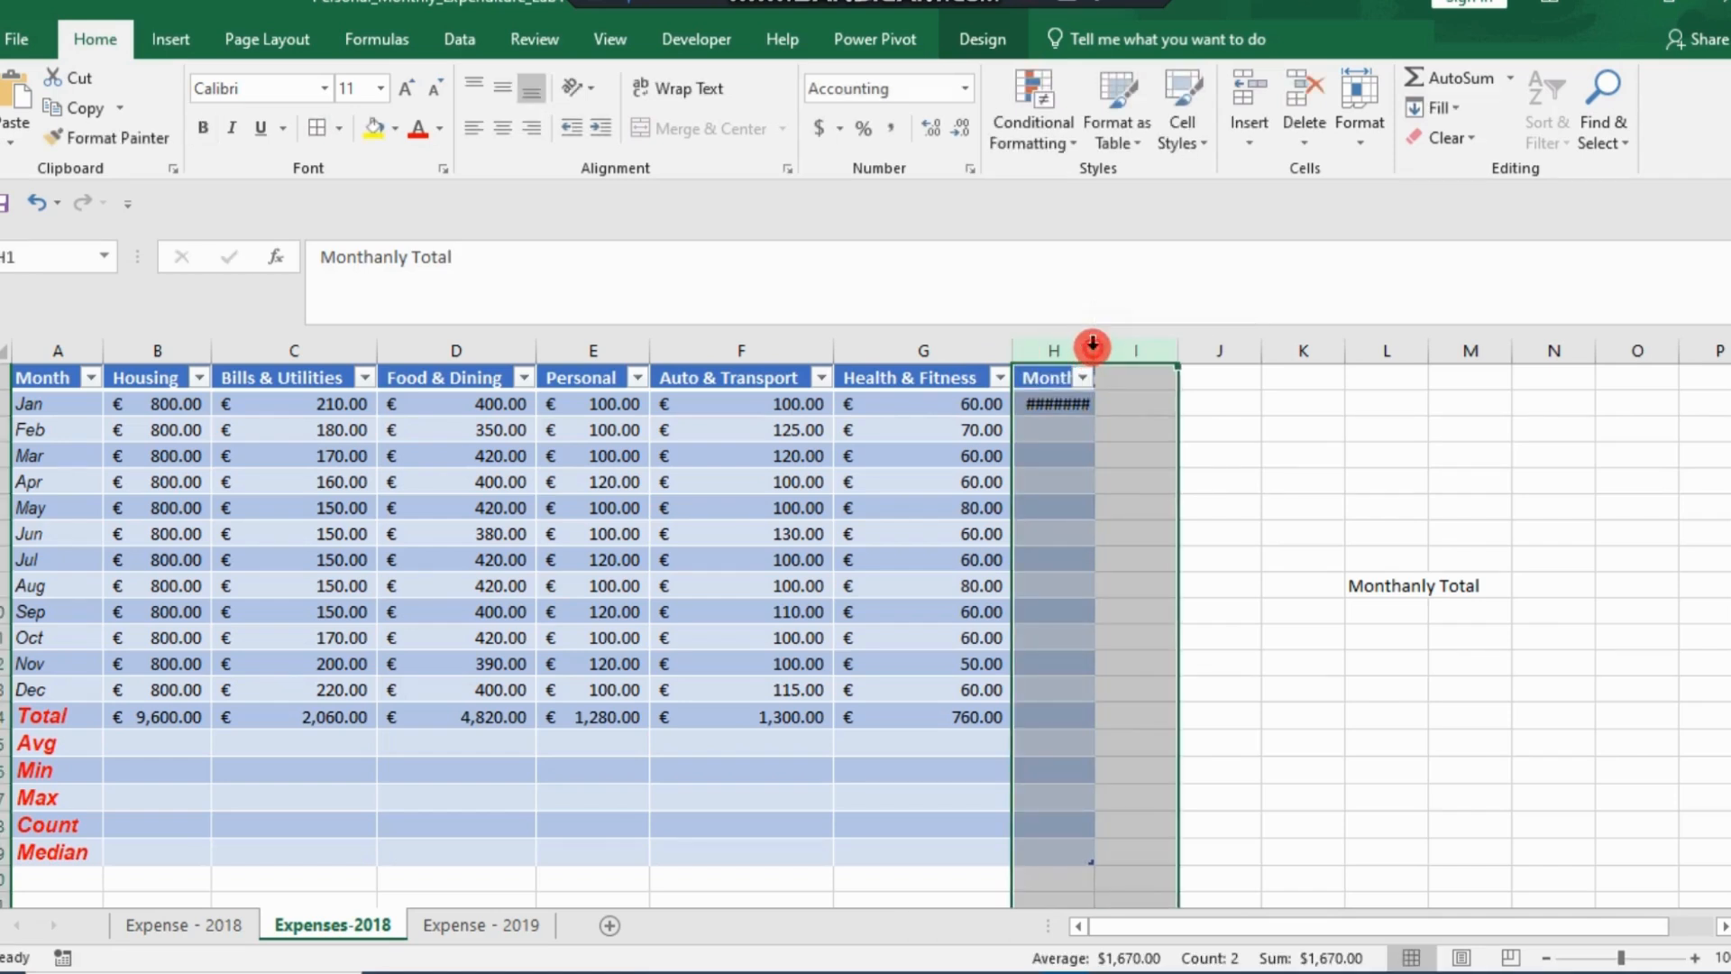
double_click(1094, 353)
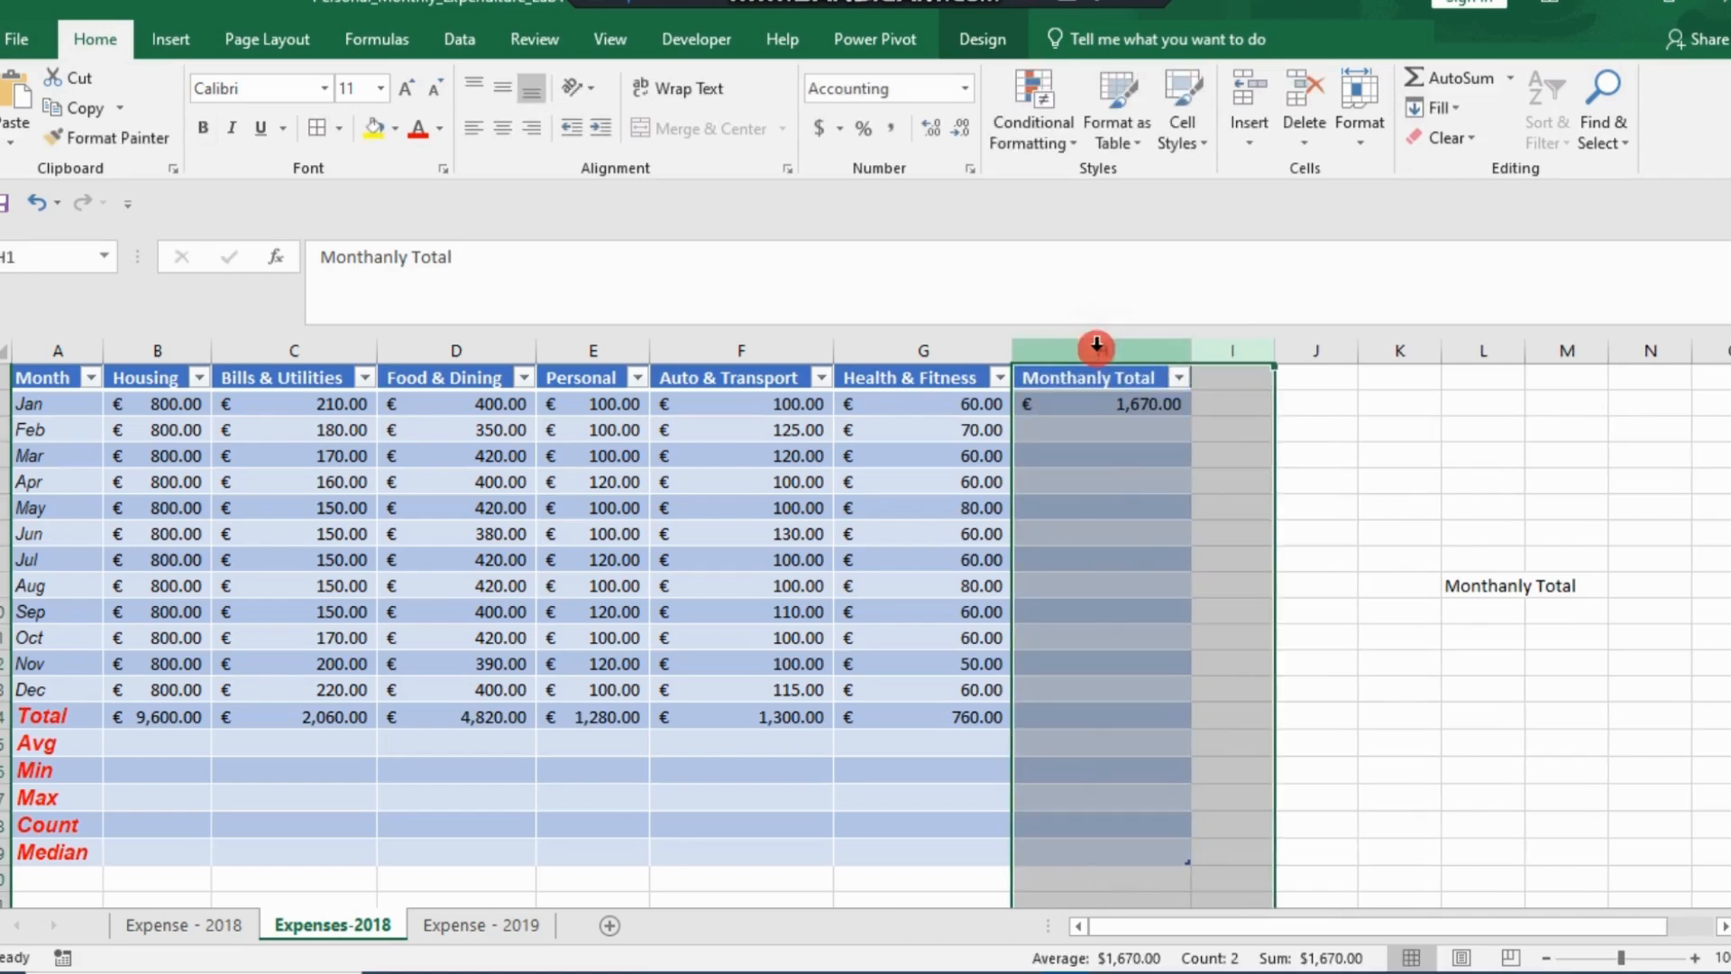
- Copy January's =SUM(B2:G2) formula in the Monthanly Total column down through the Total row
click(1154, 407)
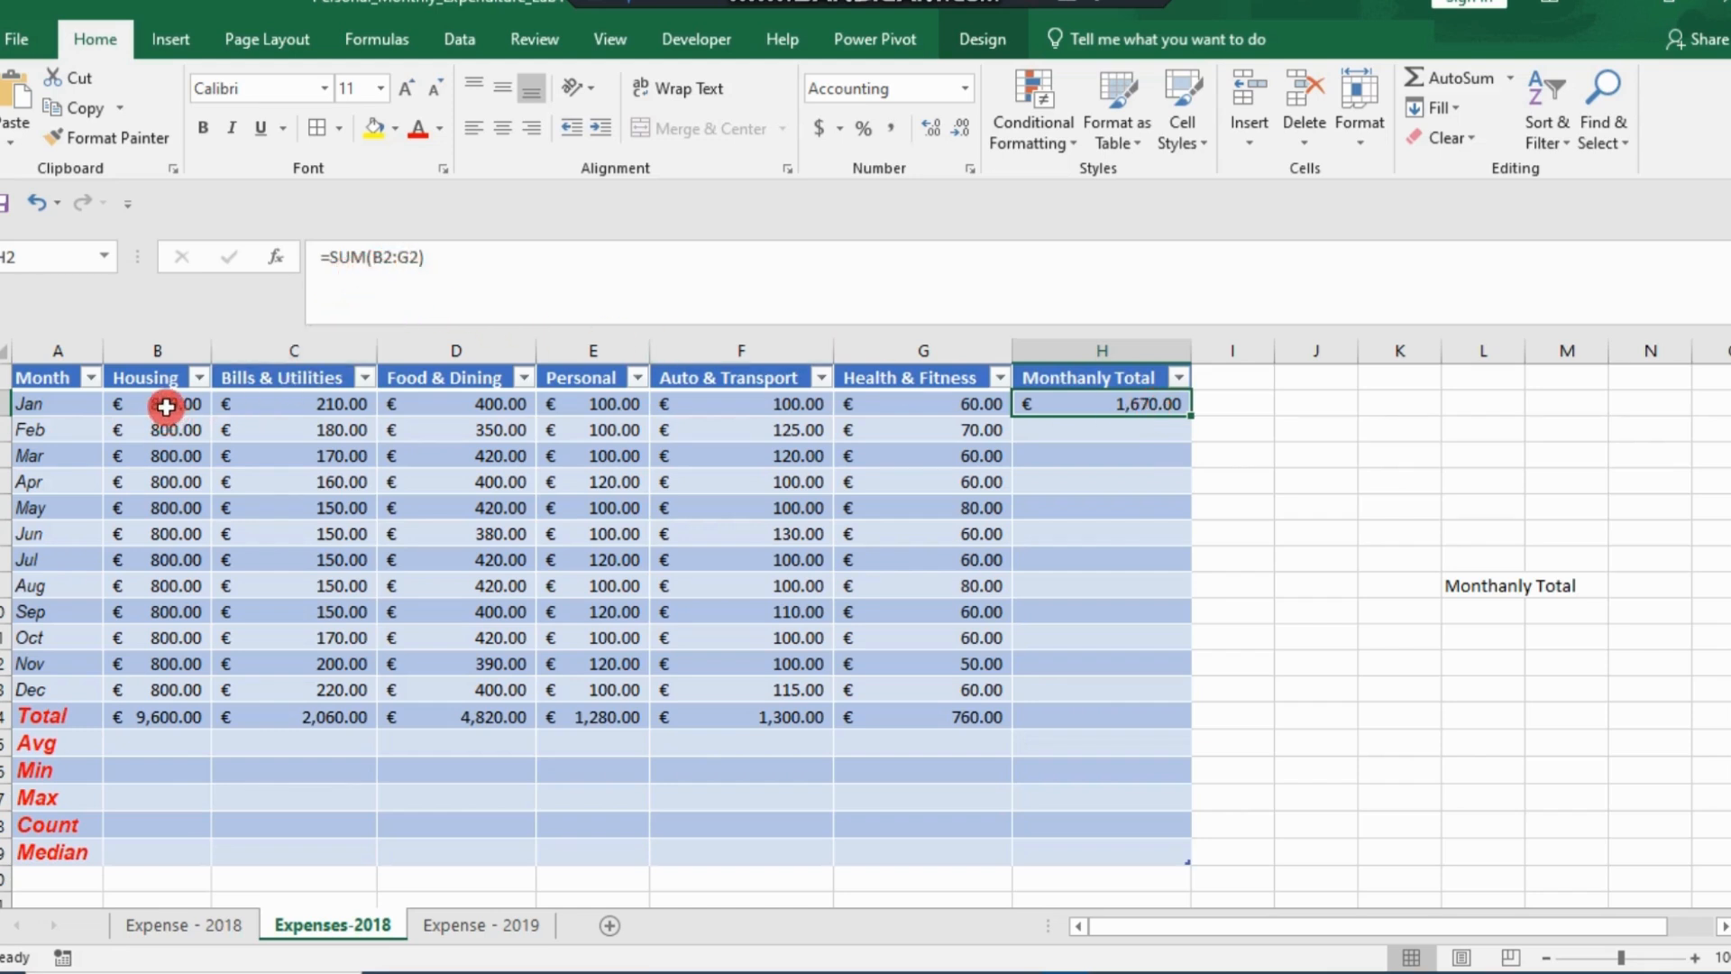
drag(158, 407, 885, 403)
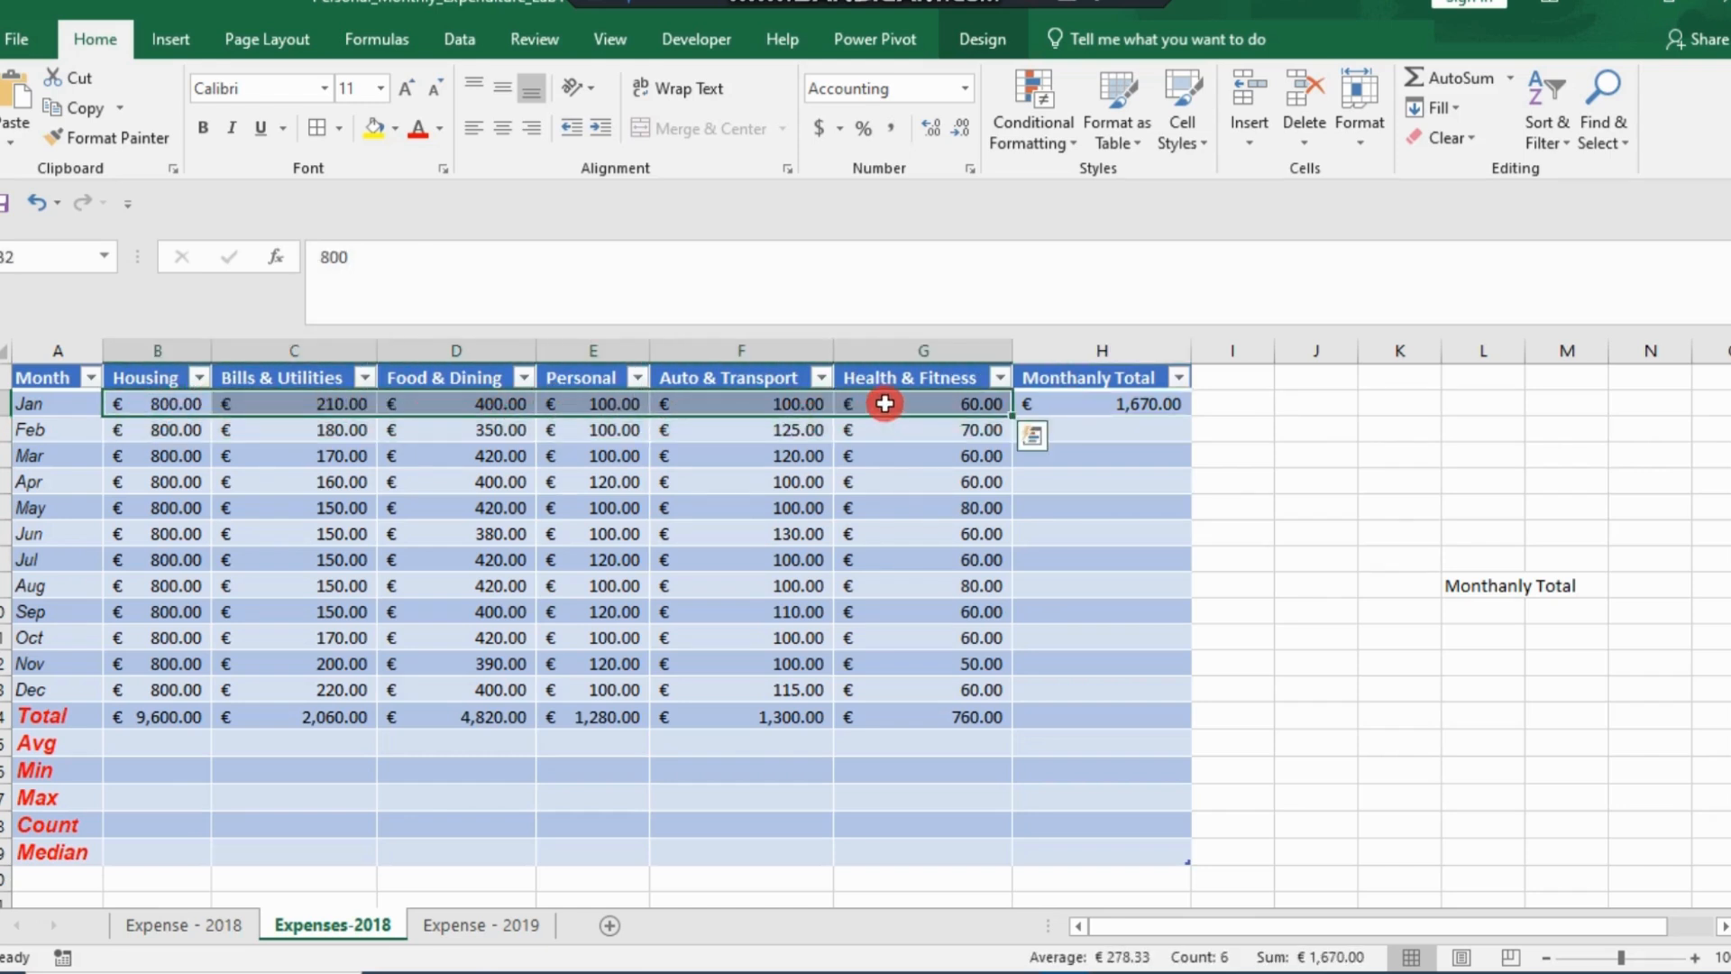
click(1084, 406)
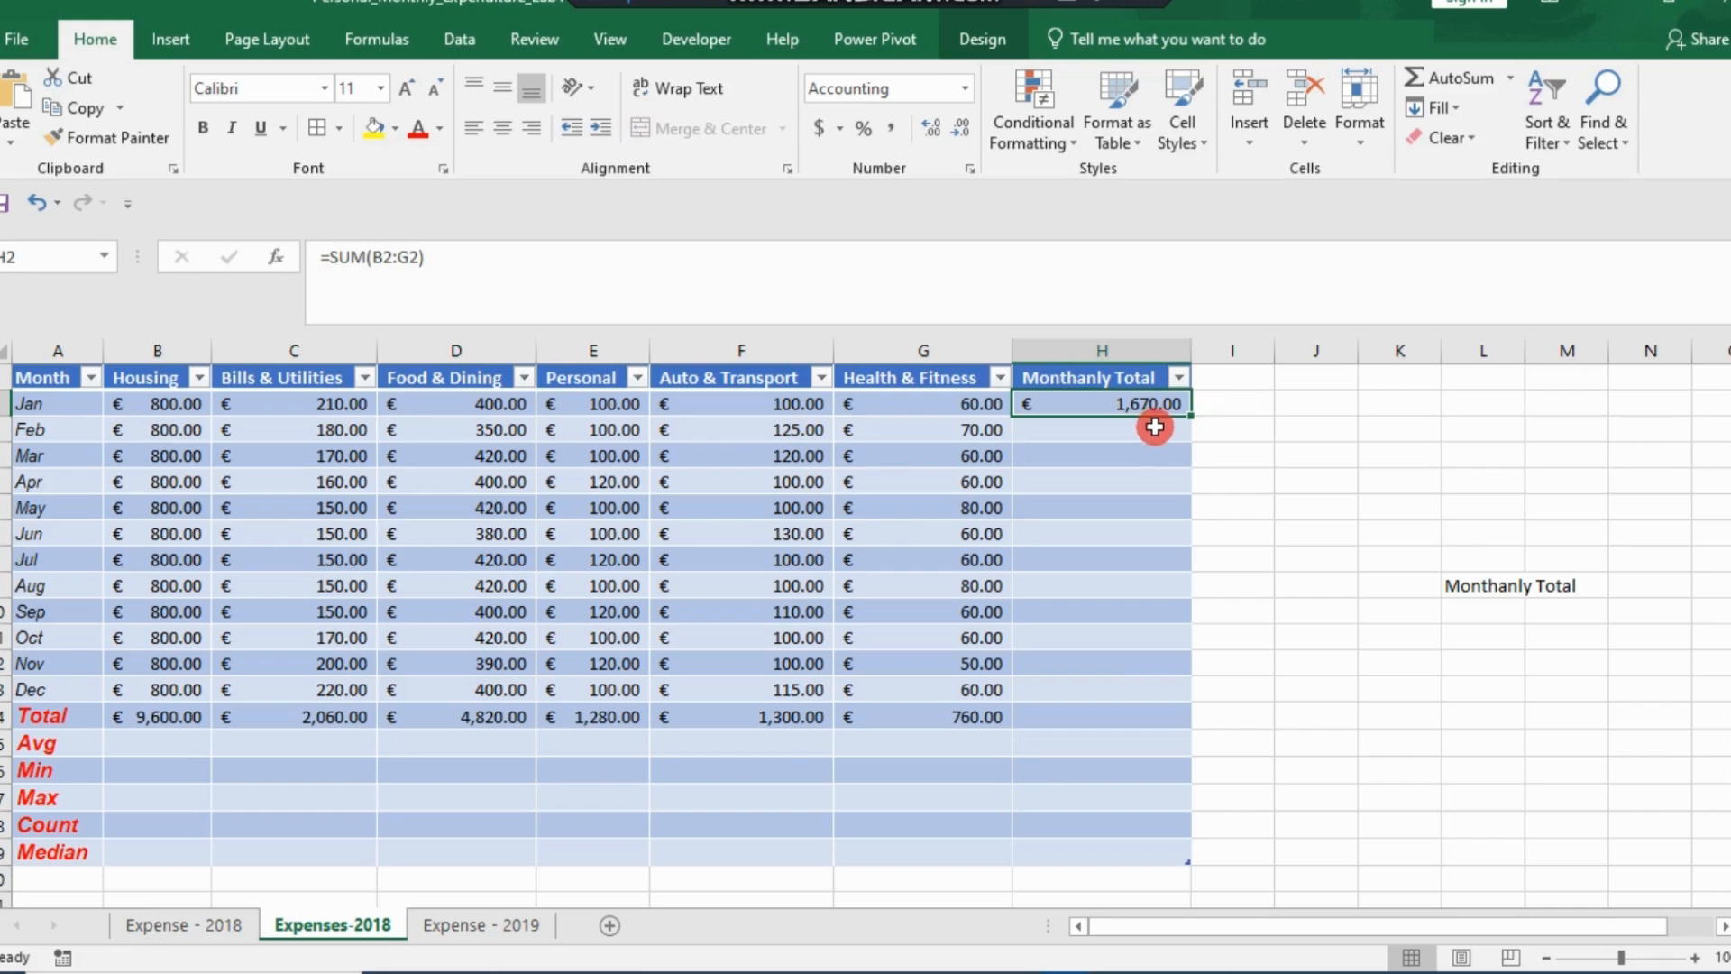
drag(1186, 412, 1187, 735)
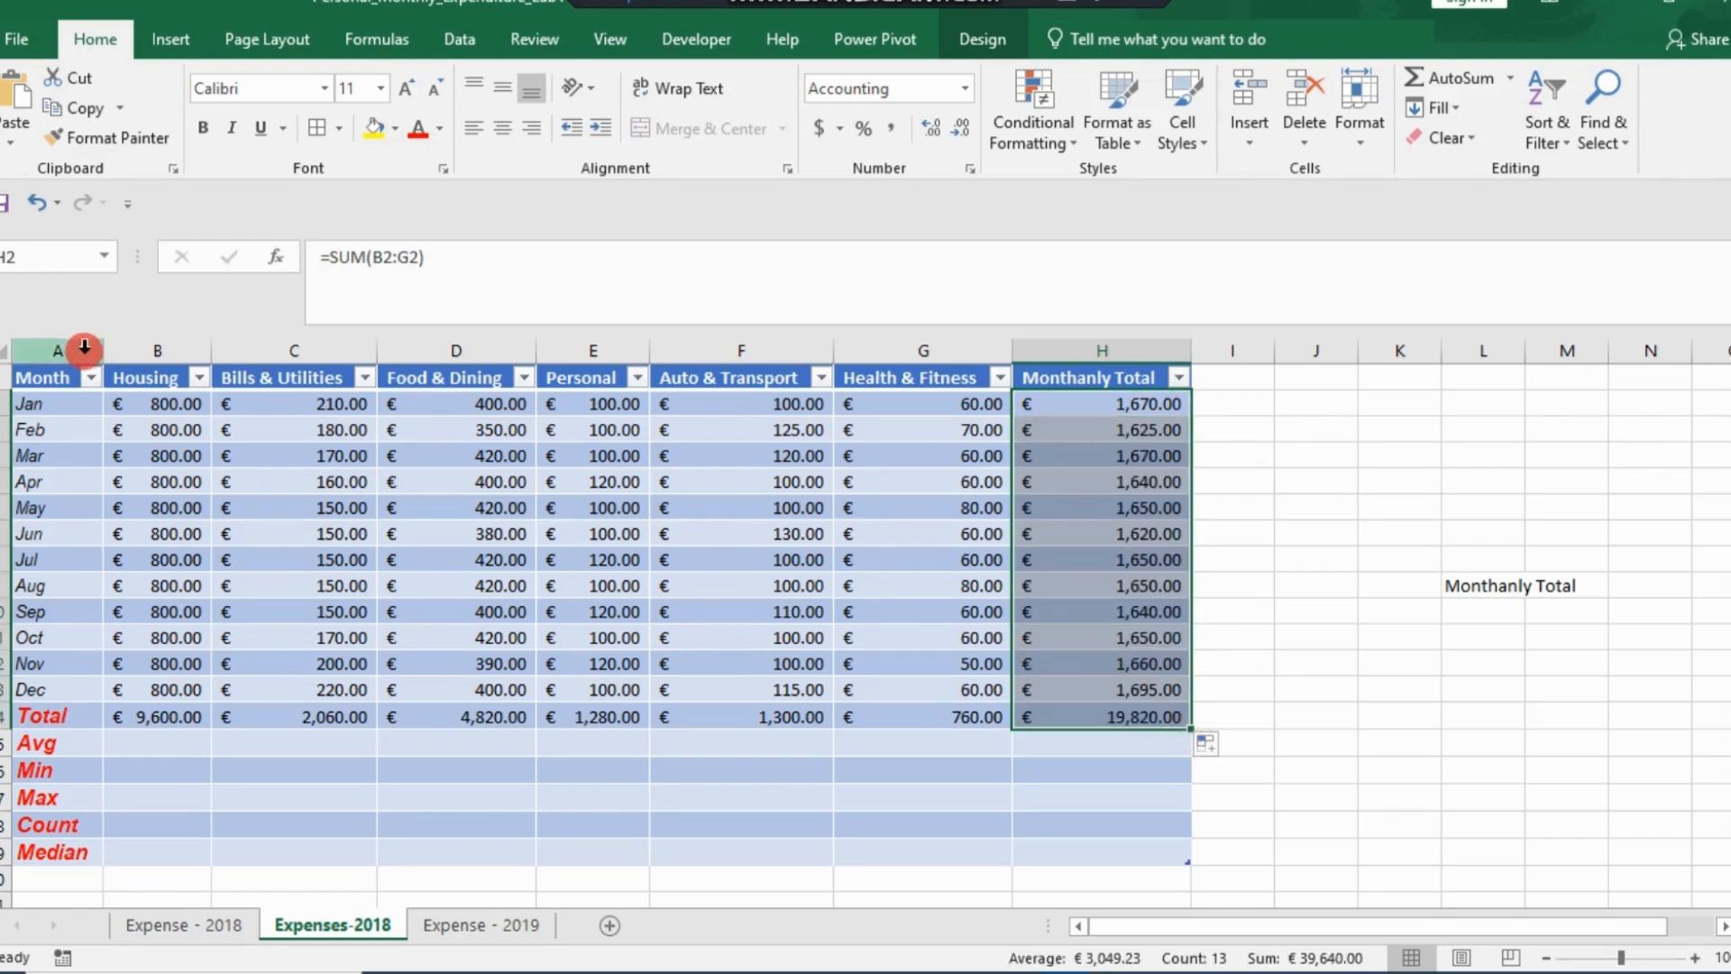
- Apply the $ English (United States) accounting format to the columns from Housing through Monthanly Total
drag(151, 355, 1086, 352)
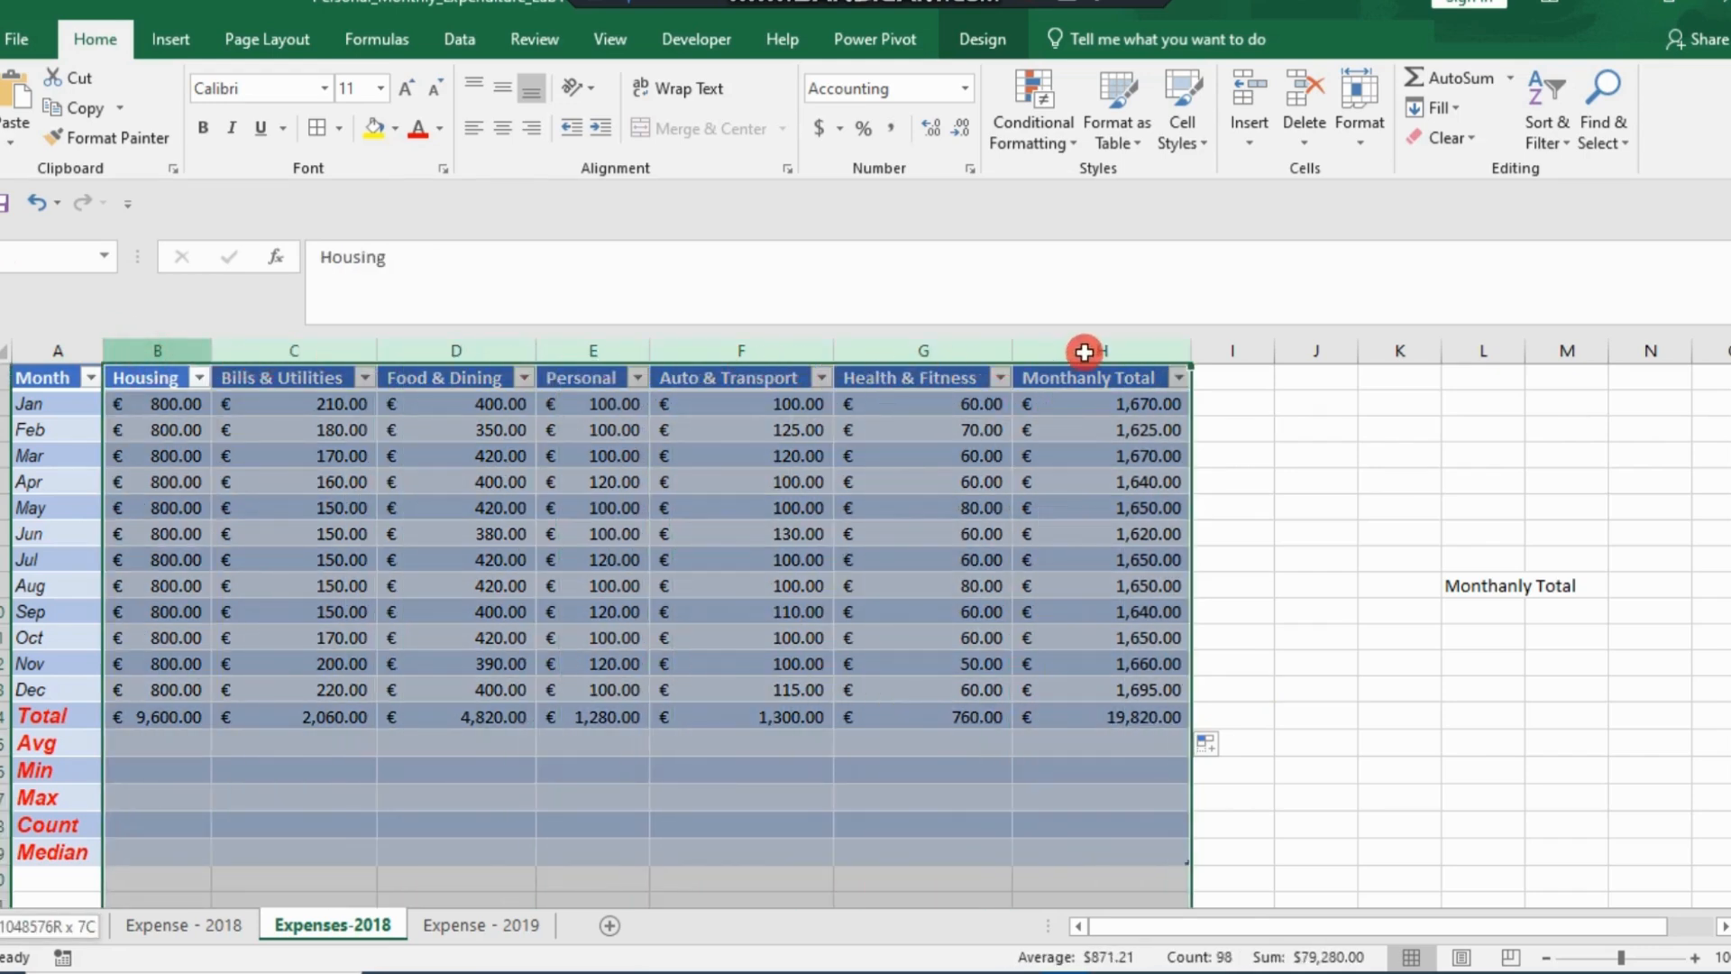
click(1085, 348)
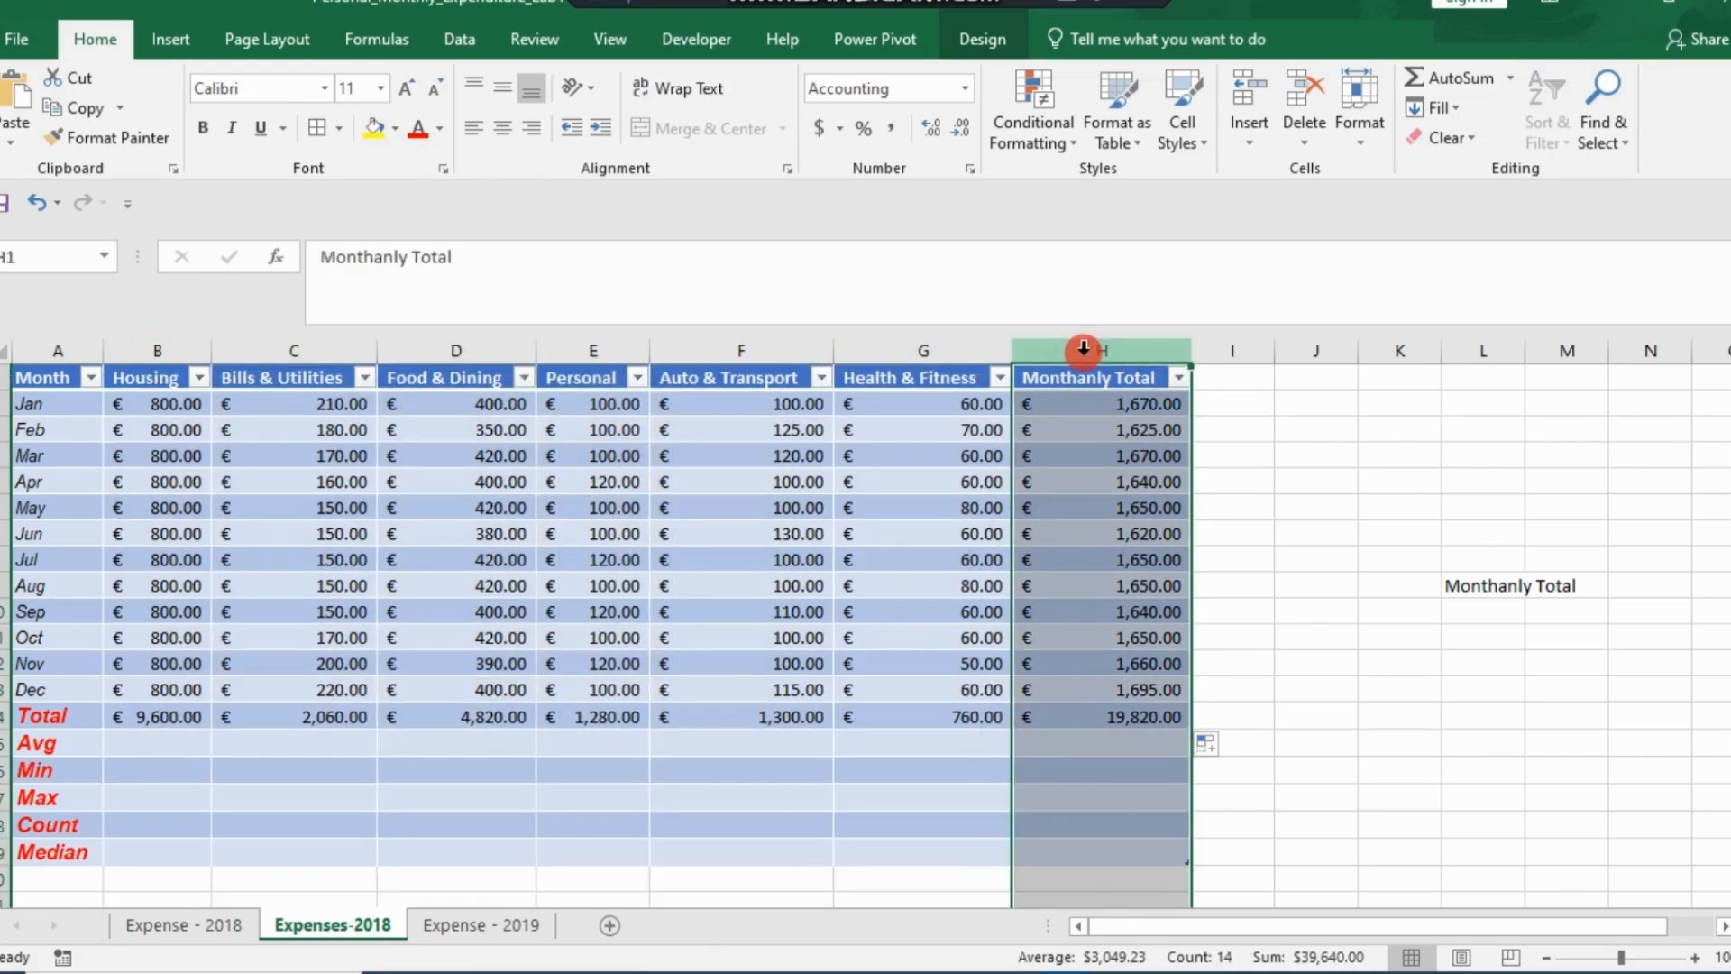
drag(1085, 348, 1001, 358)
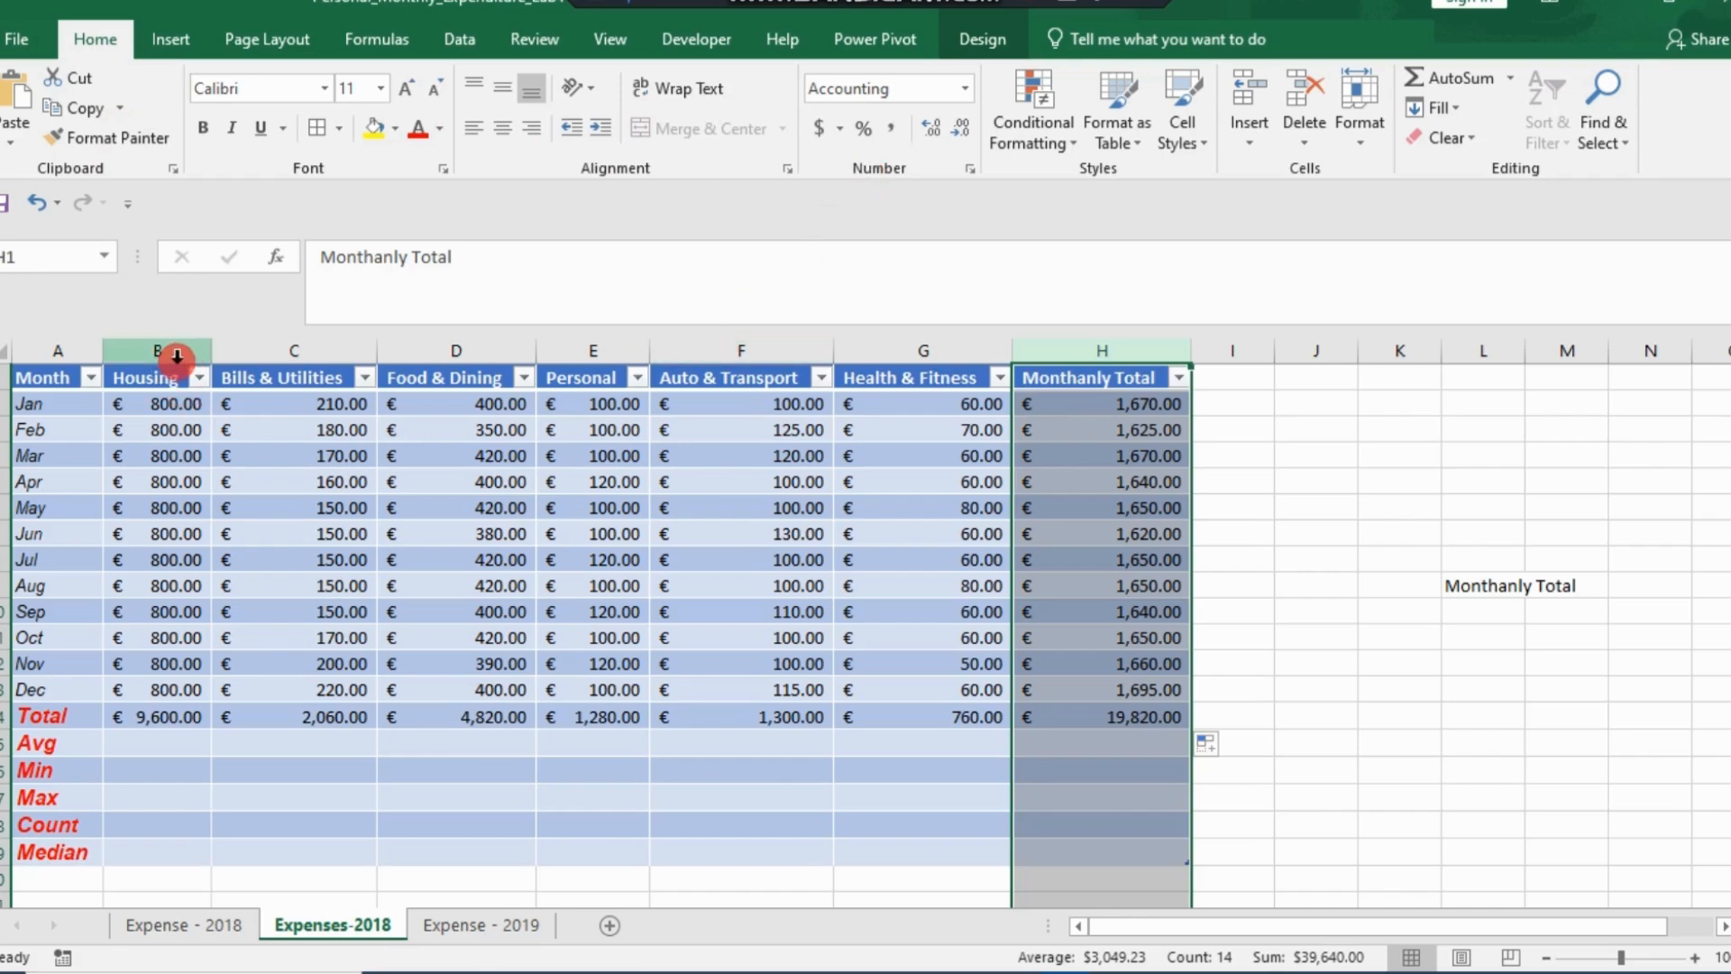
drag(174, 352, 1044, 359)
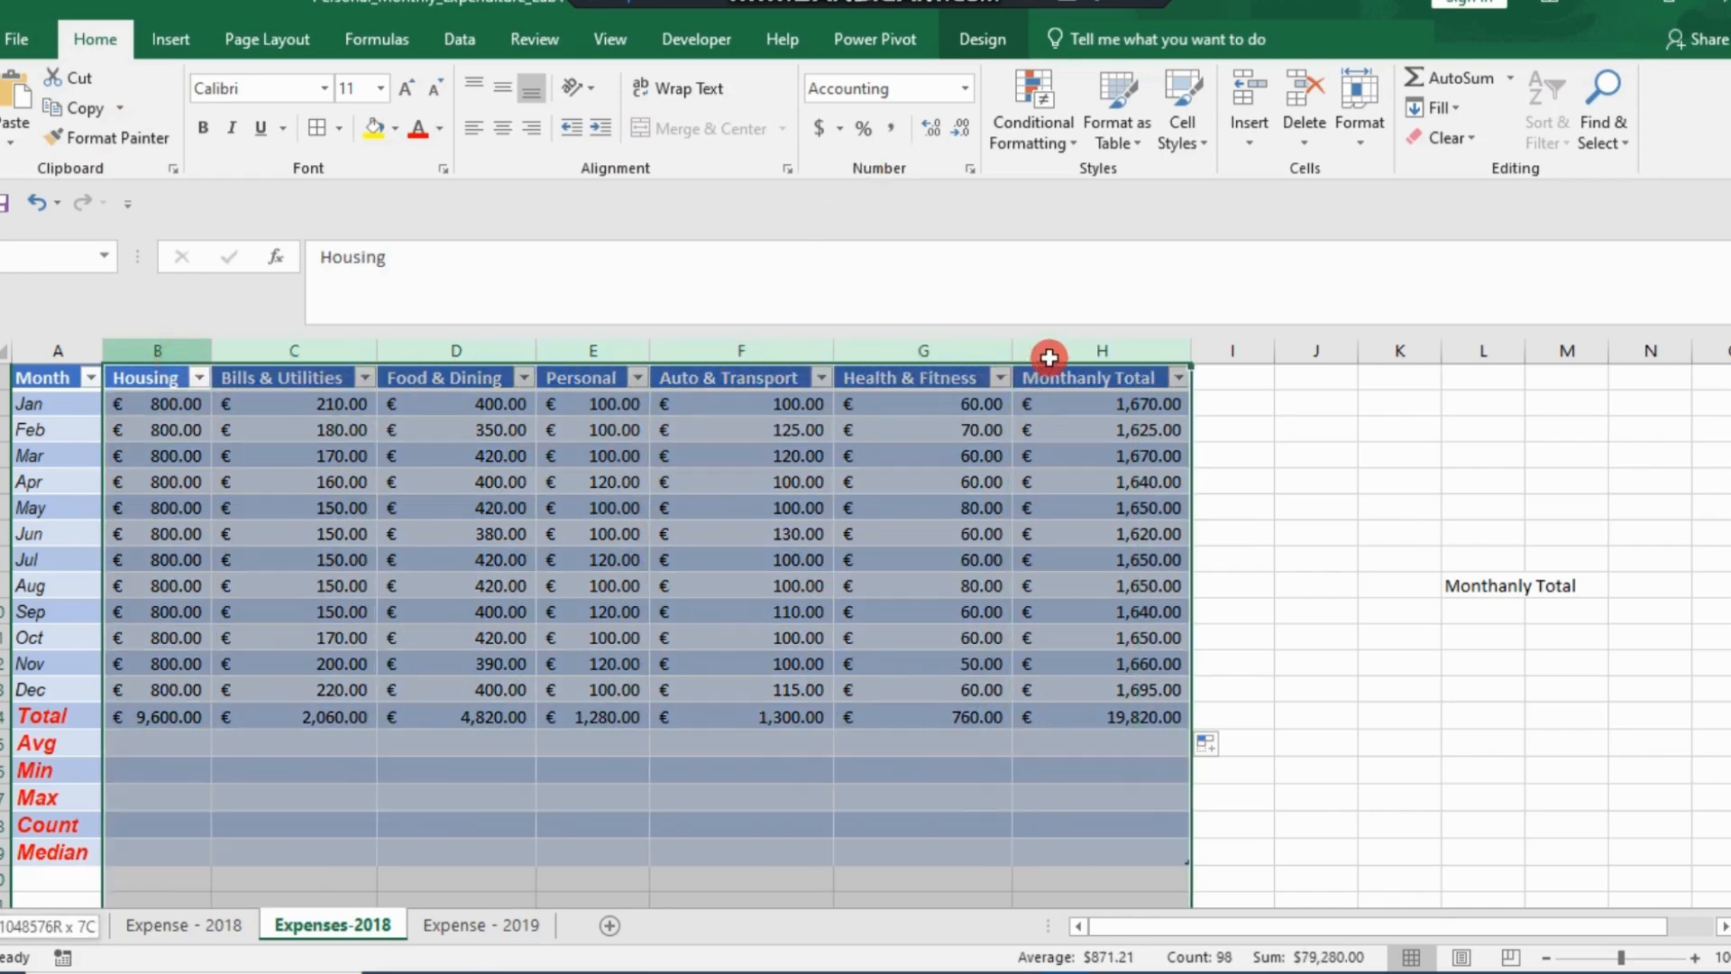
click(840, 128)
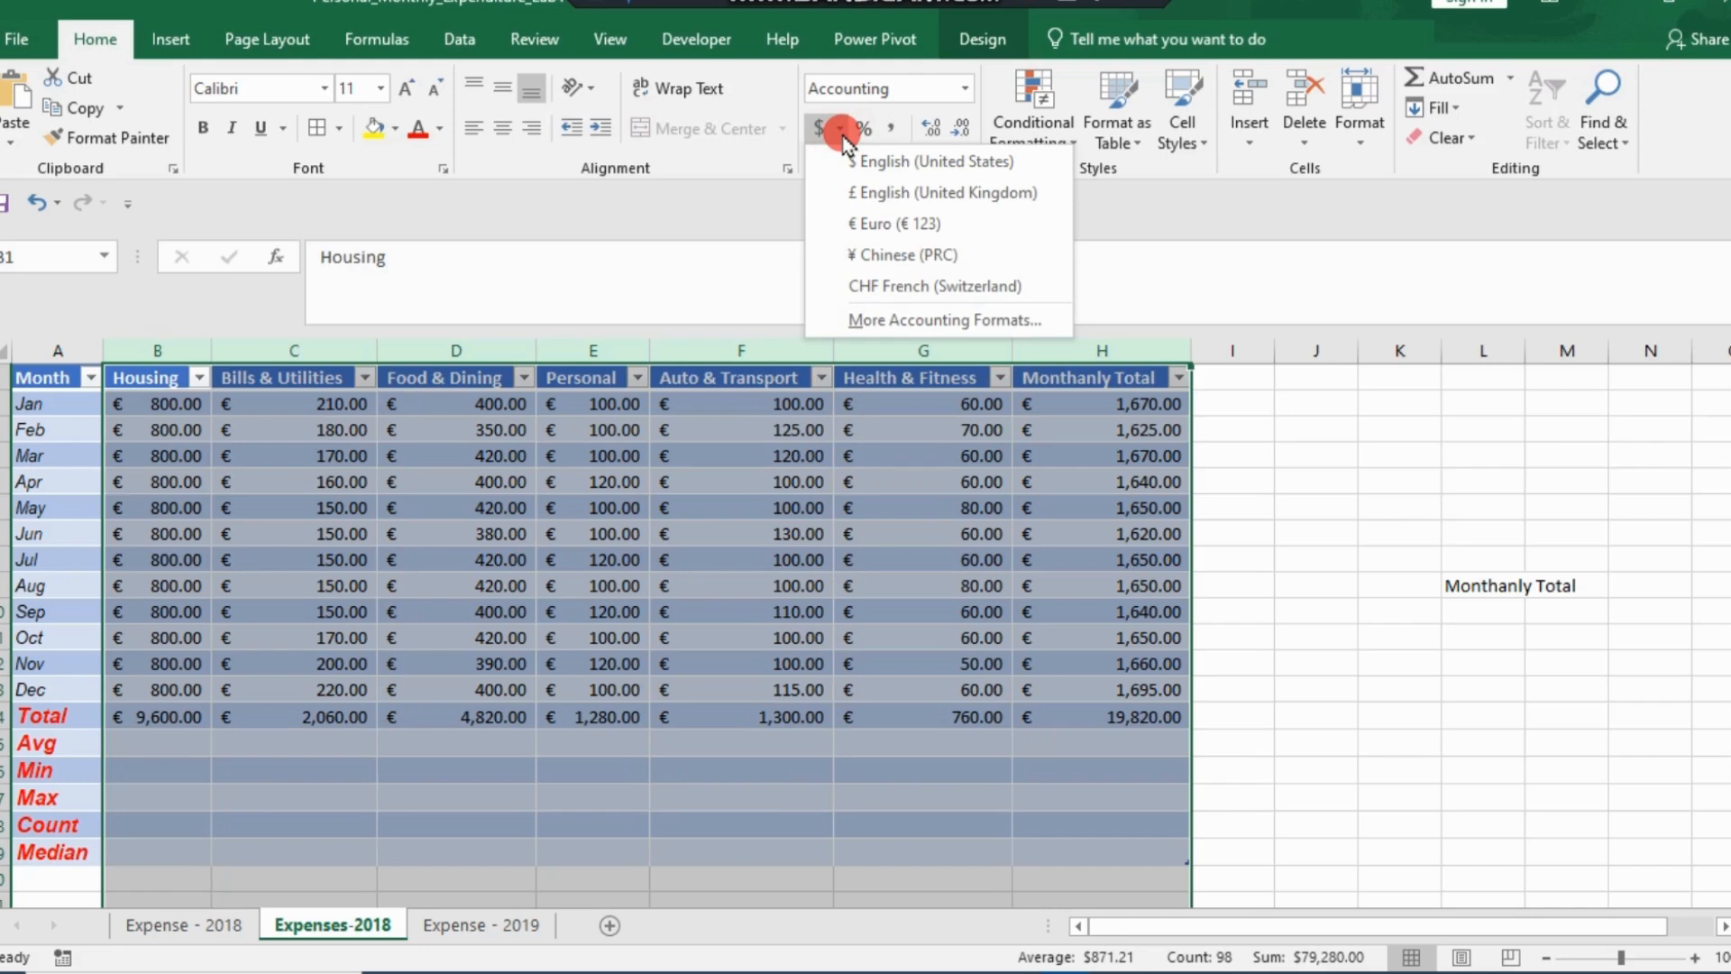
click(866, 161)
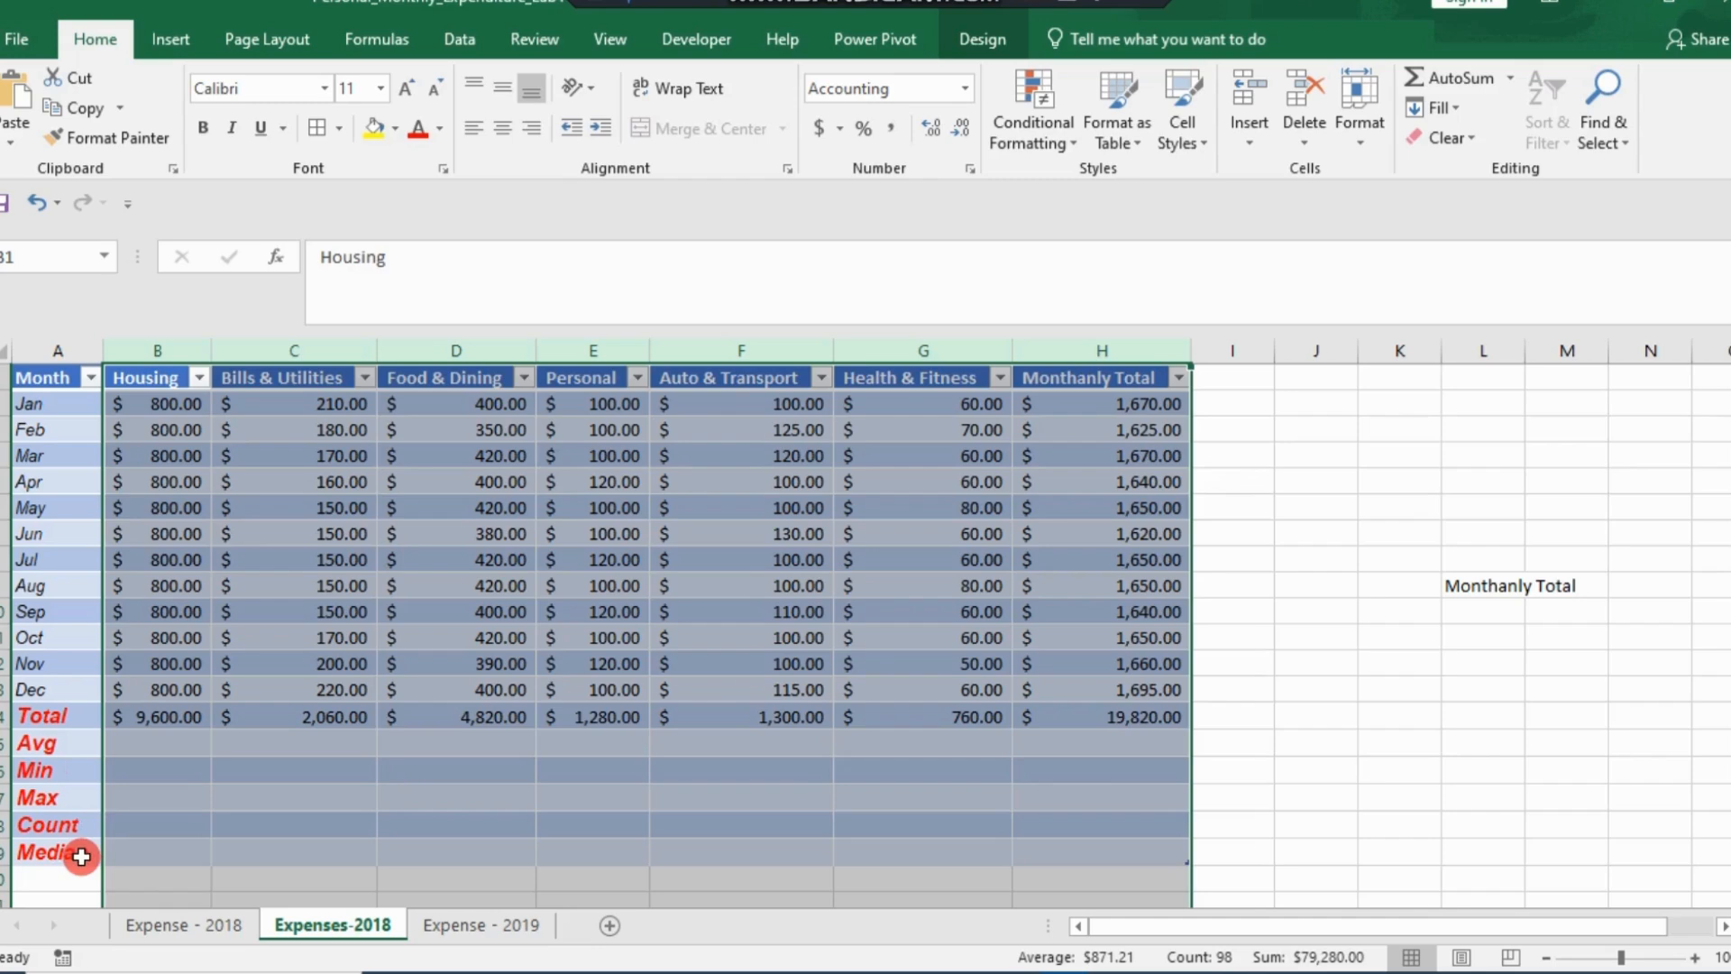
- Calculate the average of the monthly Housing expenses in the Avg row with AVERAGE over B2:B13
click(147, 744)
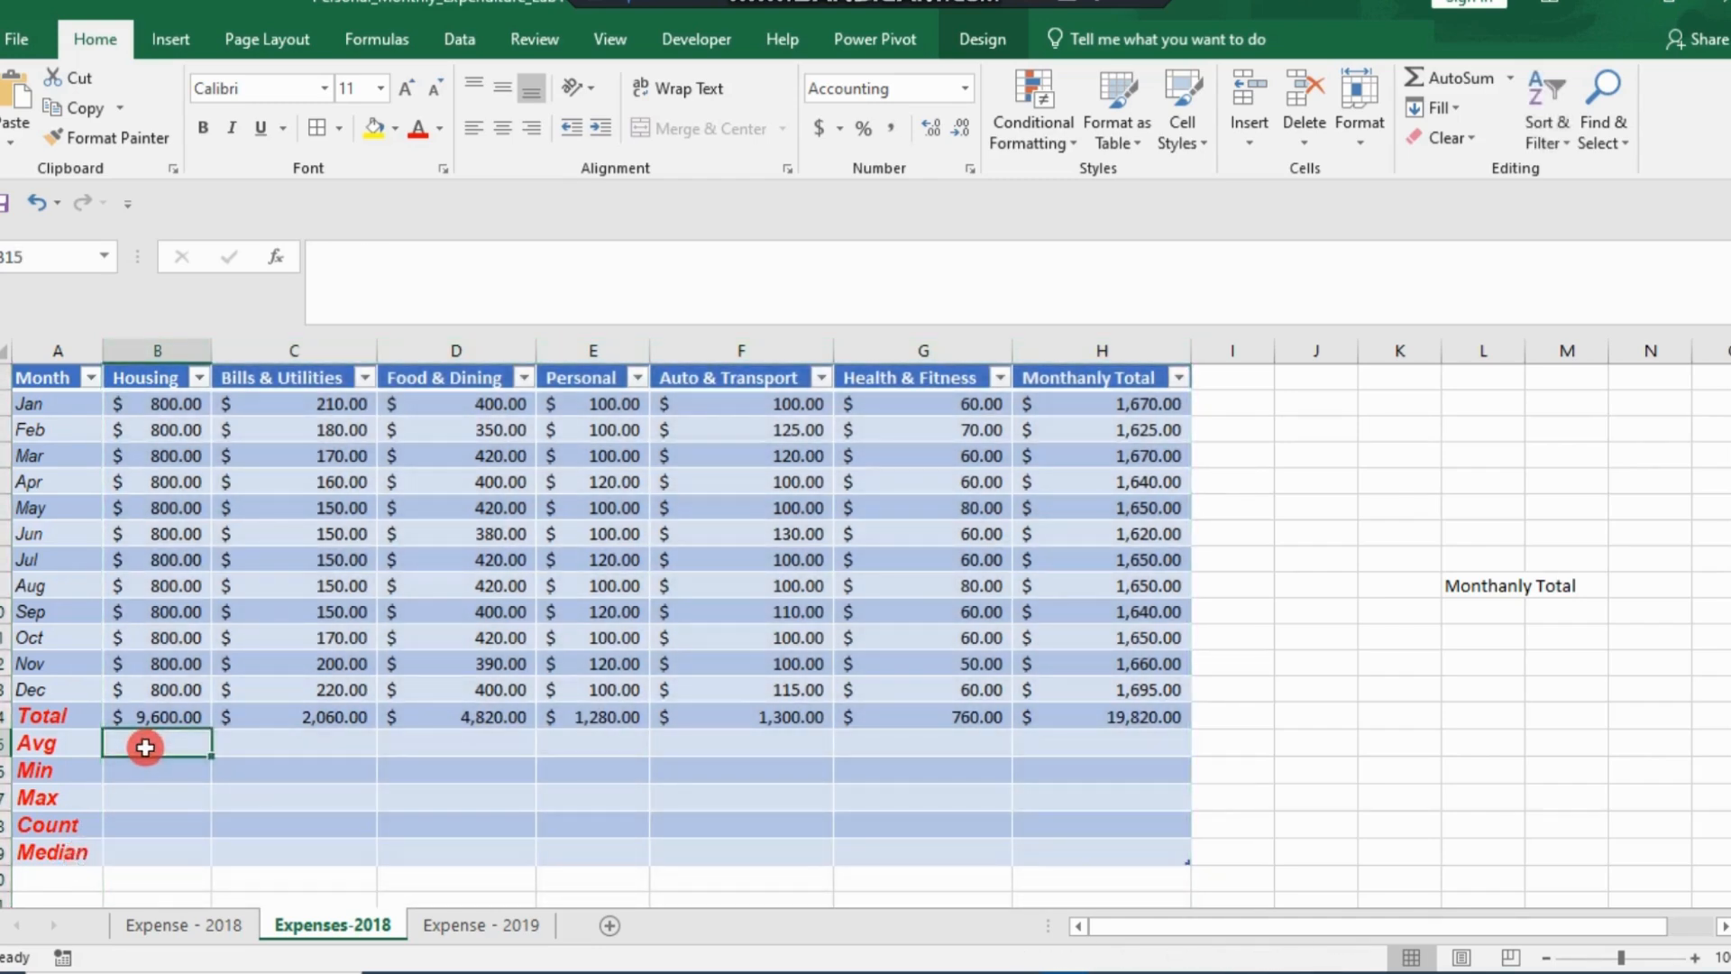
text(=AVERAGE()
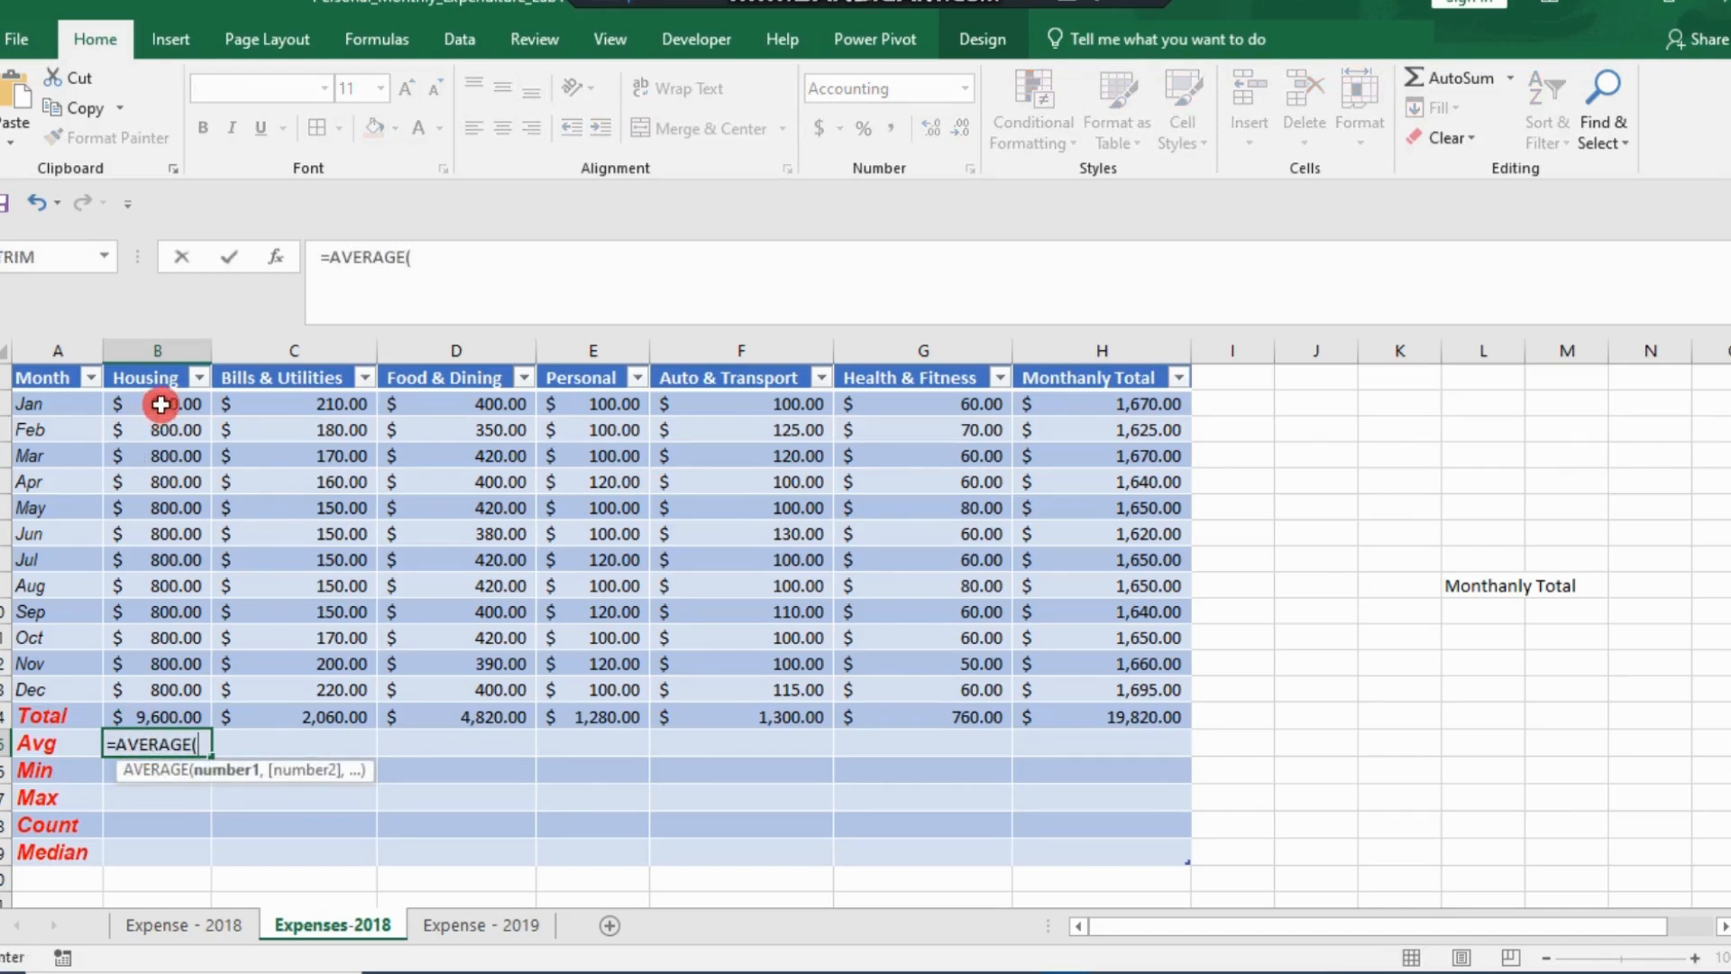
drag(160, 404, 155, 687)
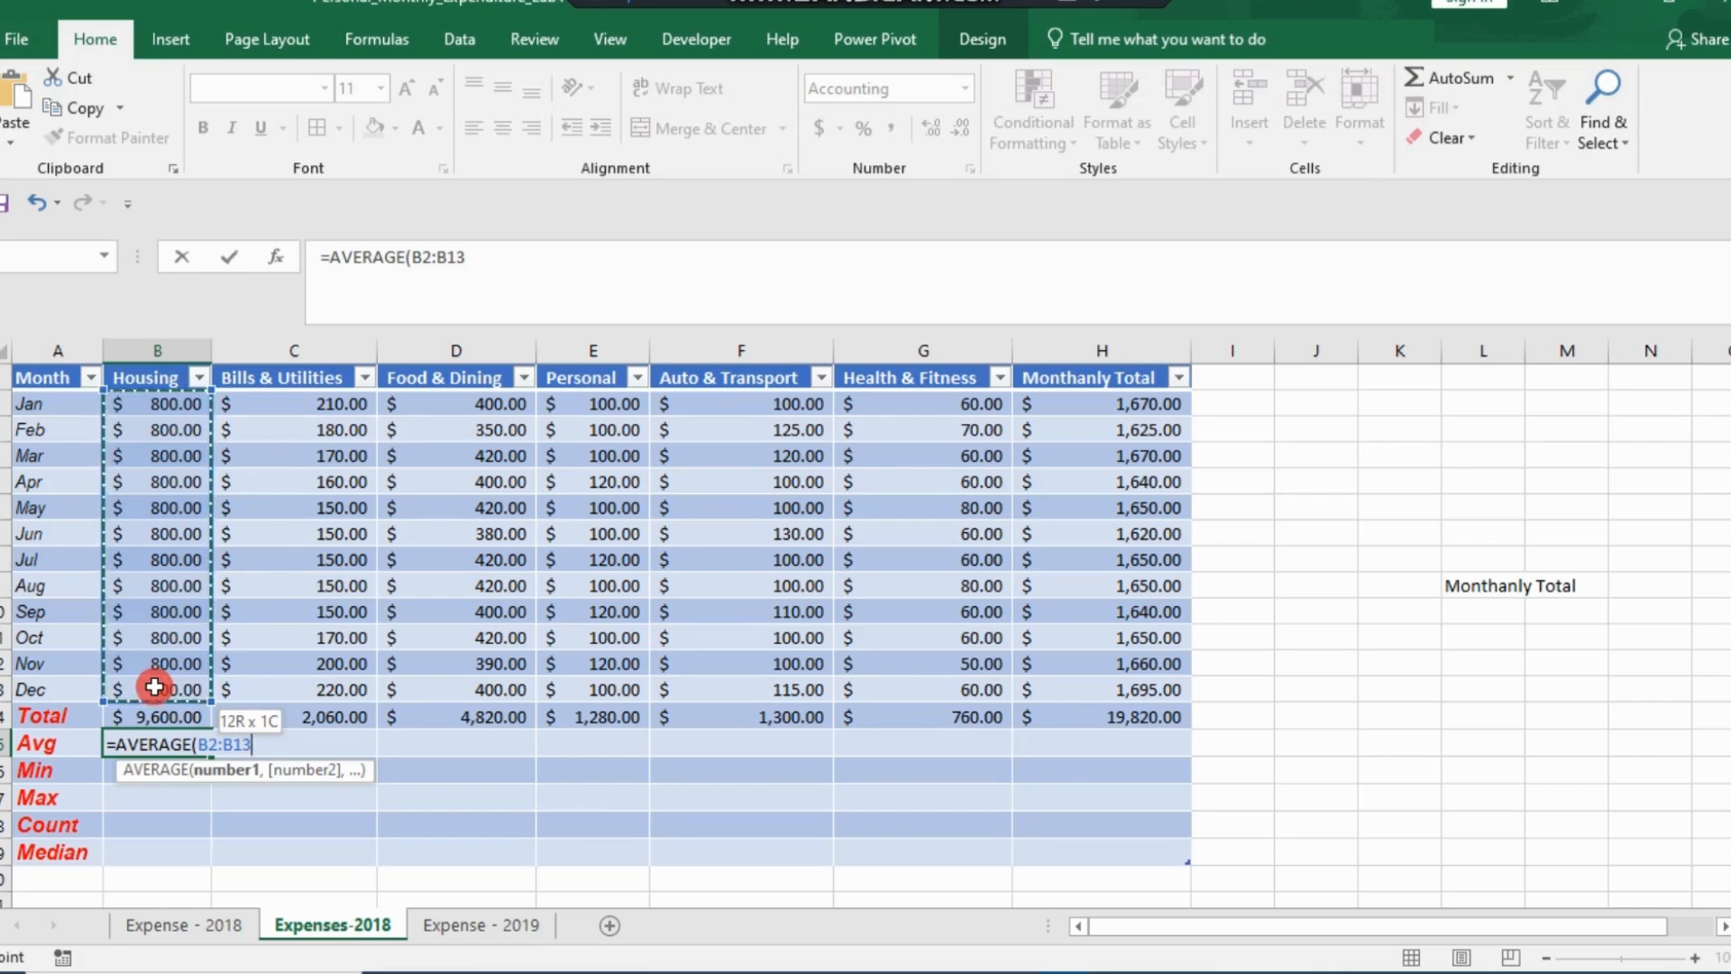
click(483, 262)
key(Return)
- Enter =Min(B2:B13) in the Housing column's Min row to find the smallest monthly expense
text(=)
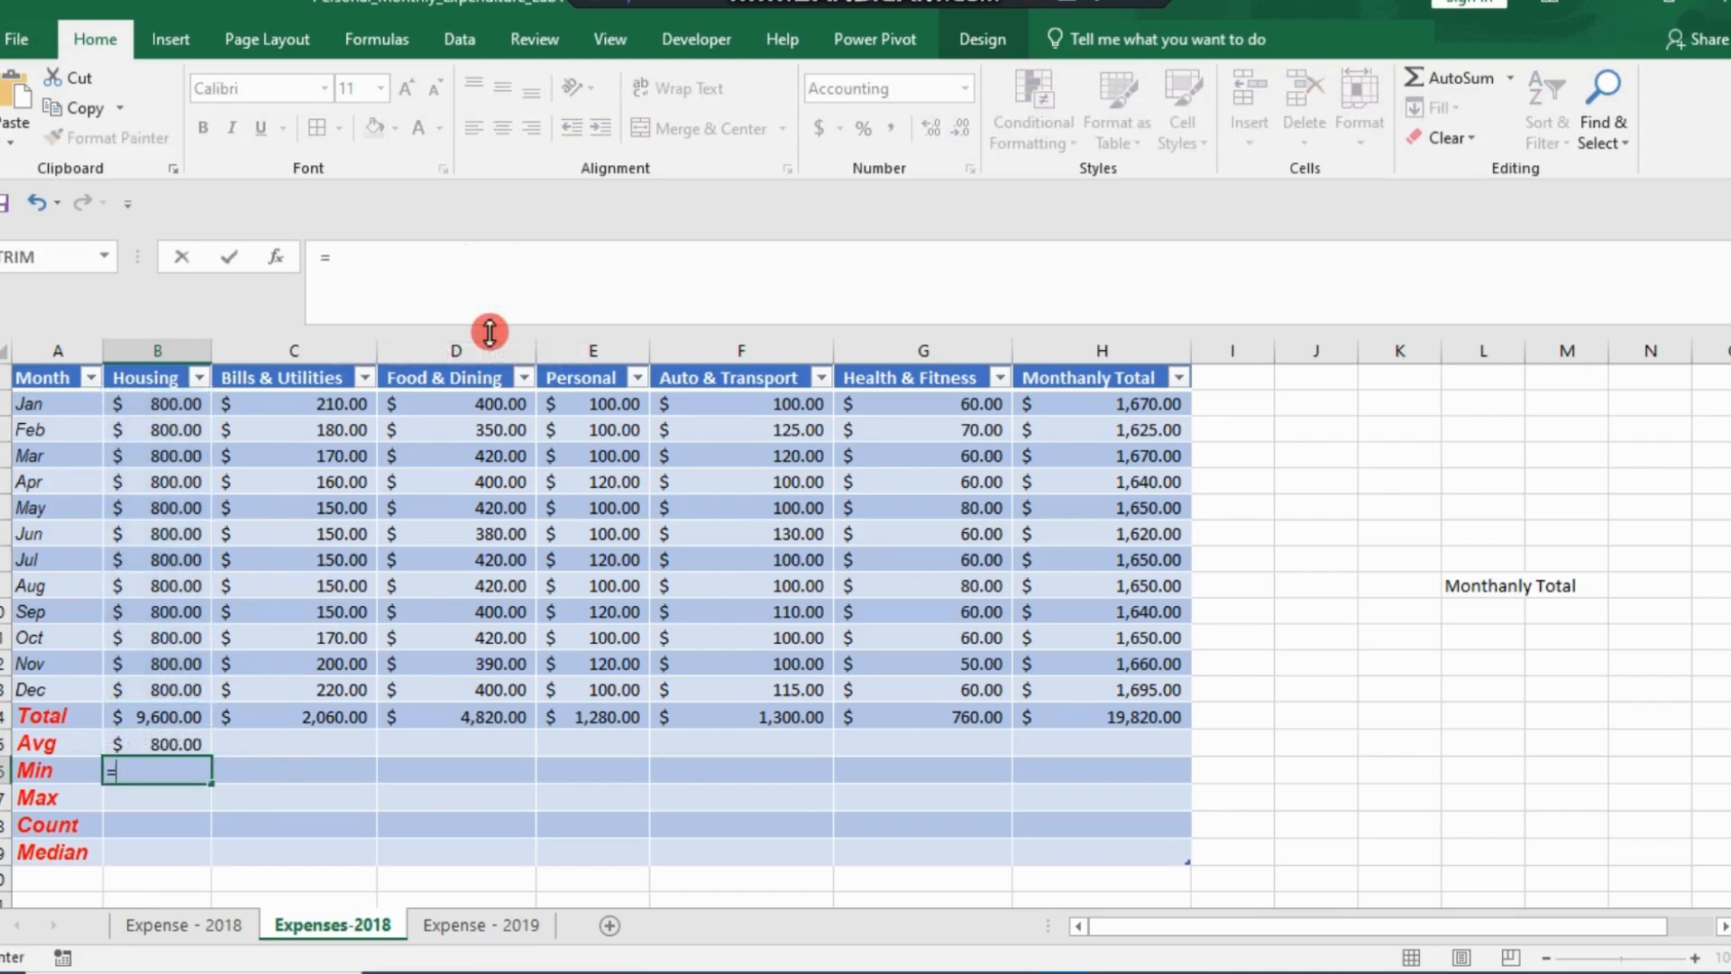
text(Min)
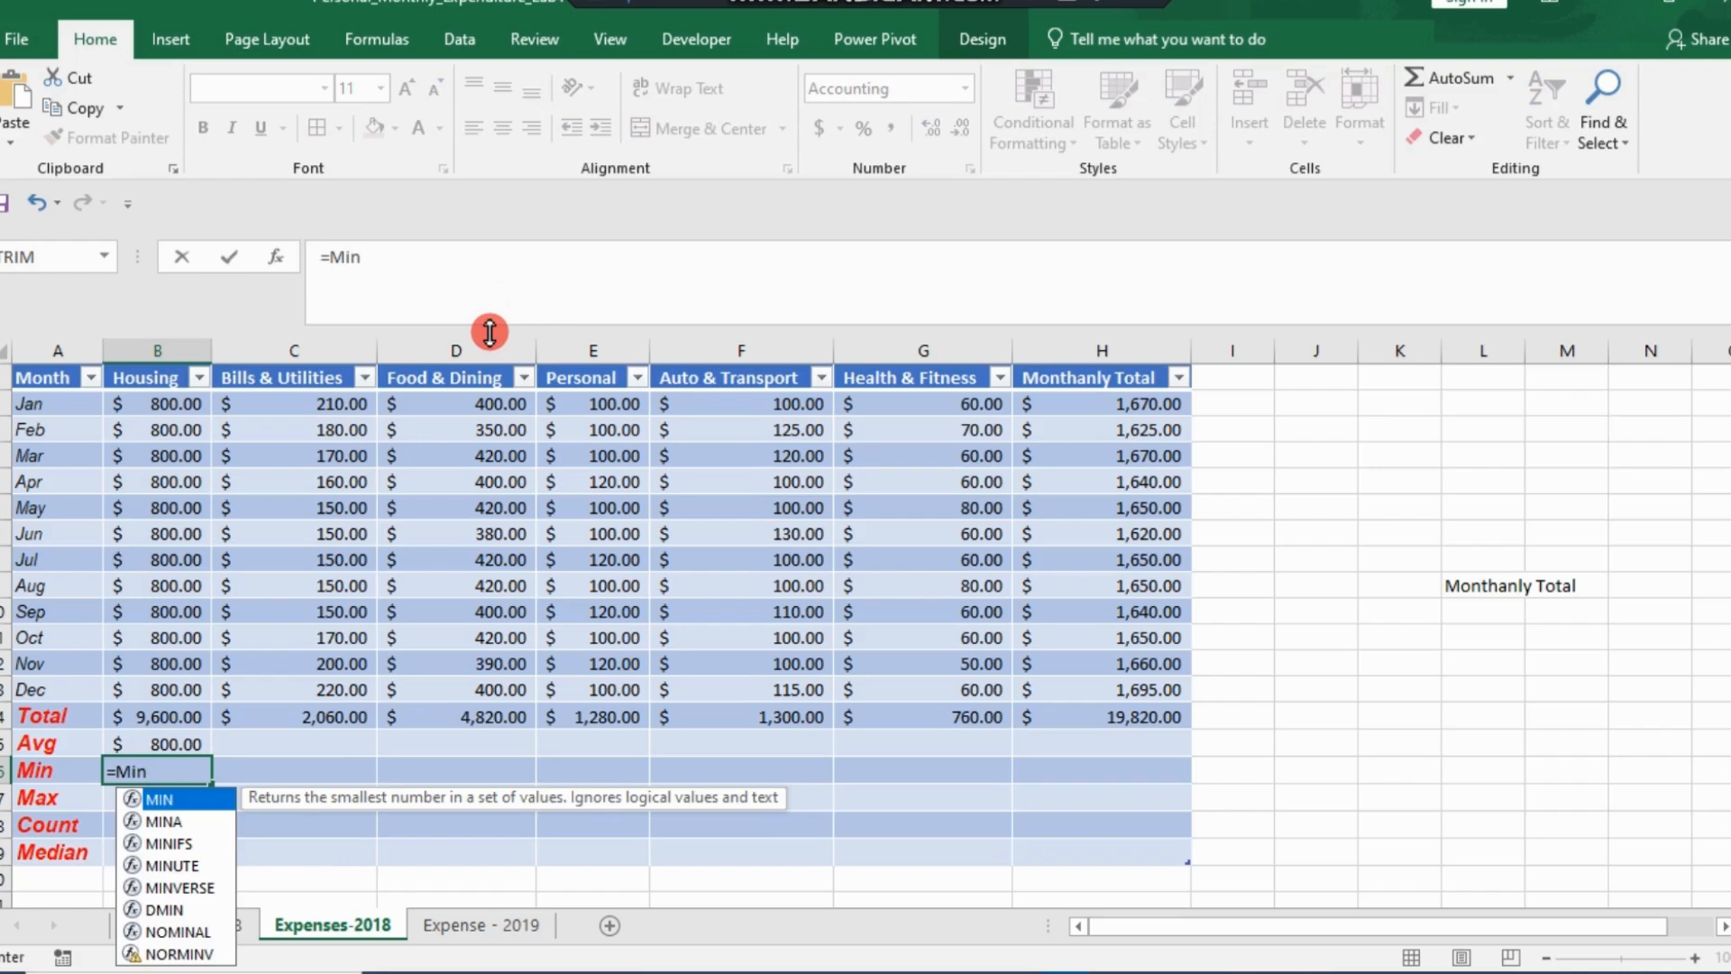
text(()
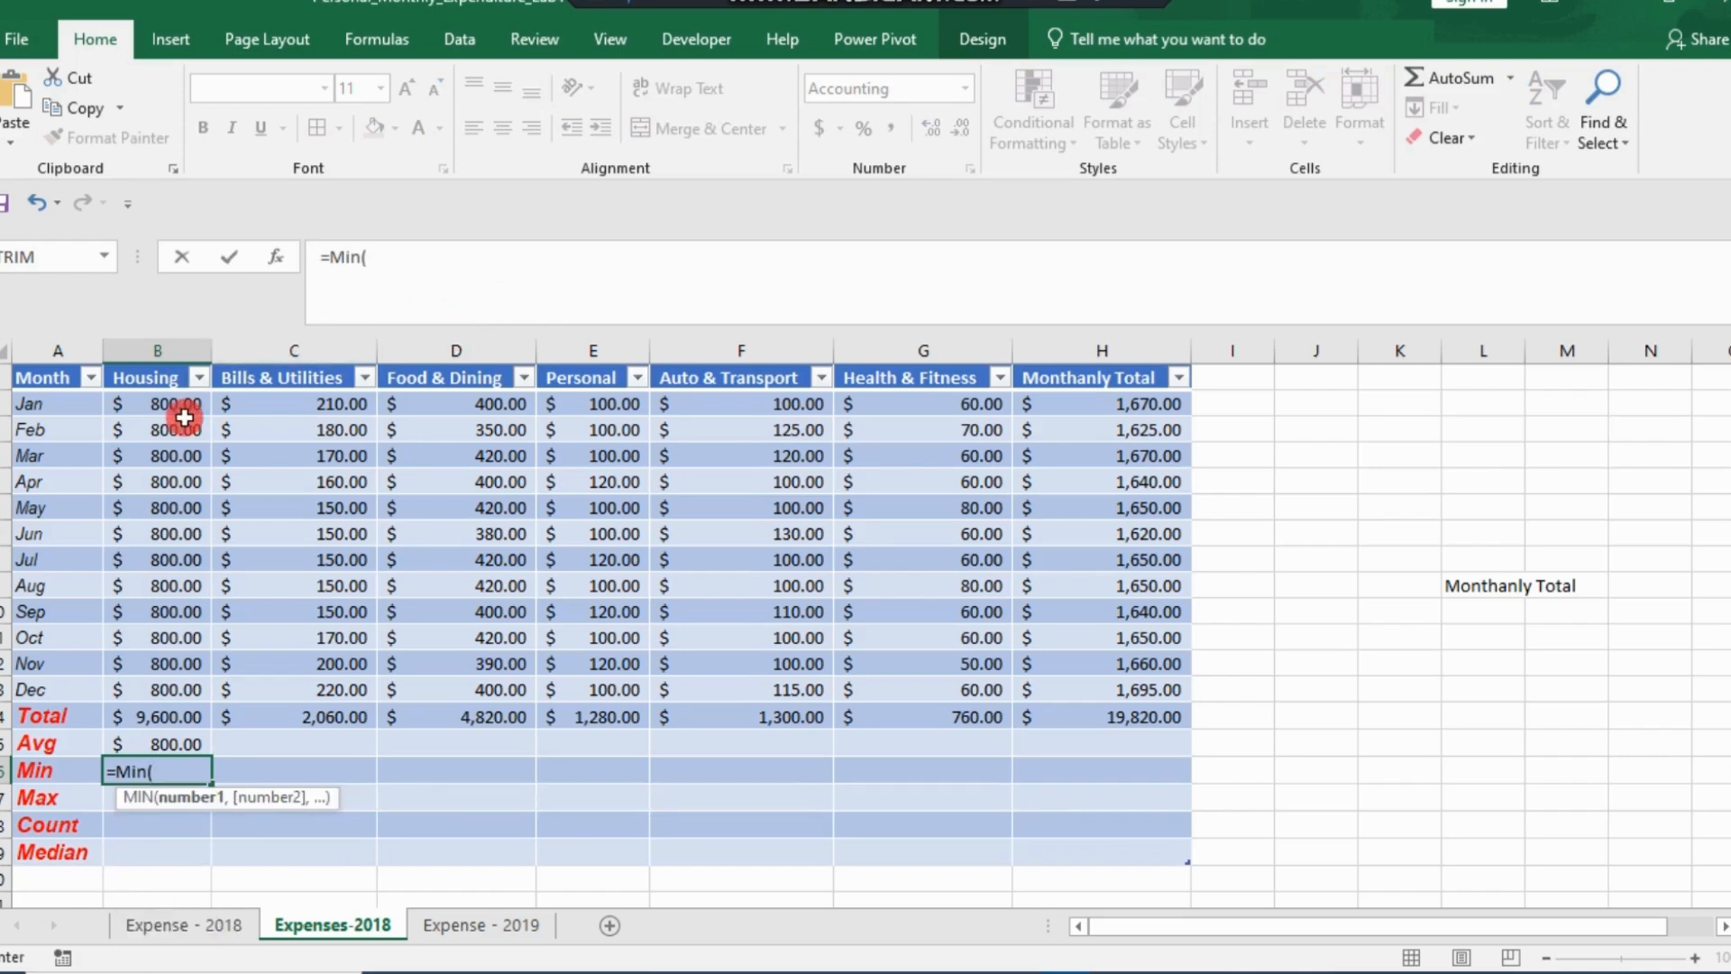
drag(184, 403, 202, 689)
click(423, 255)
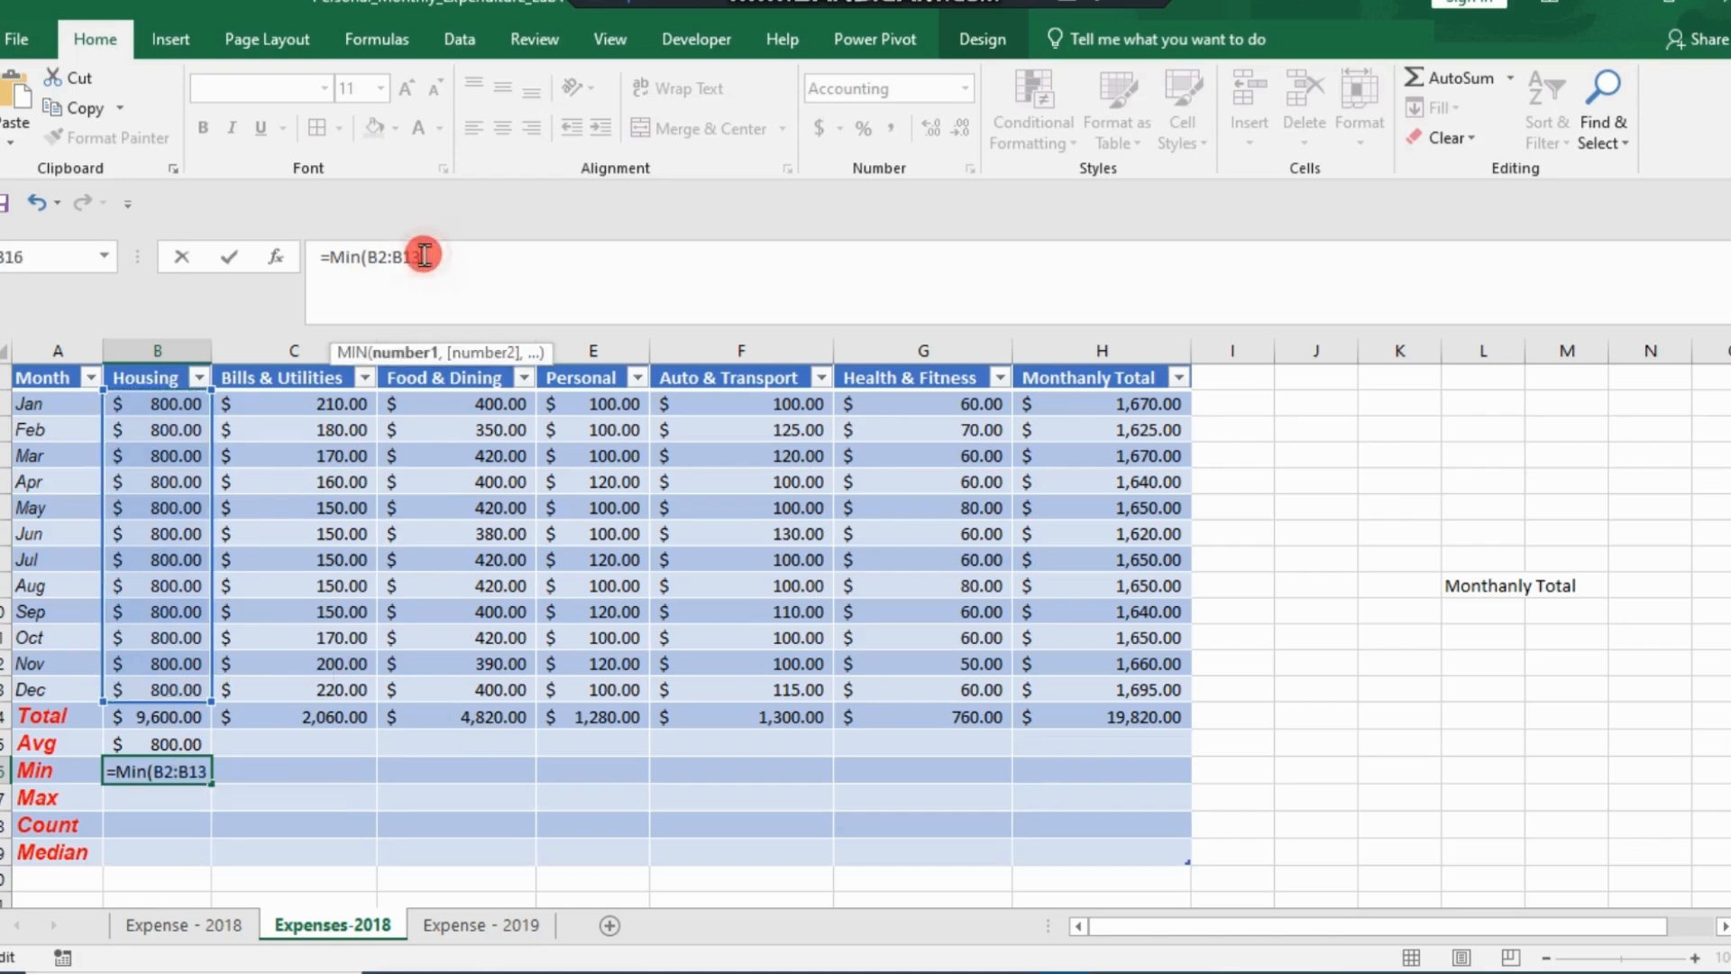
text())
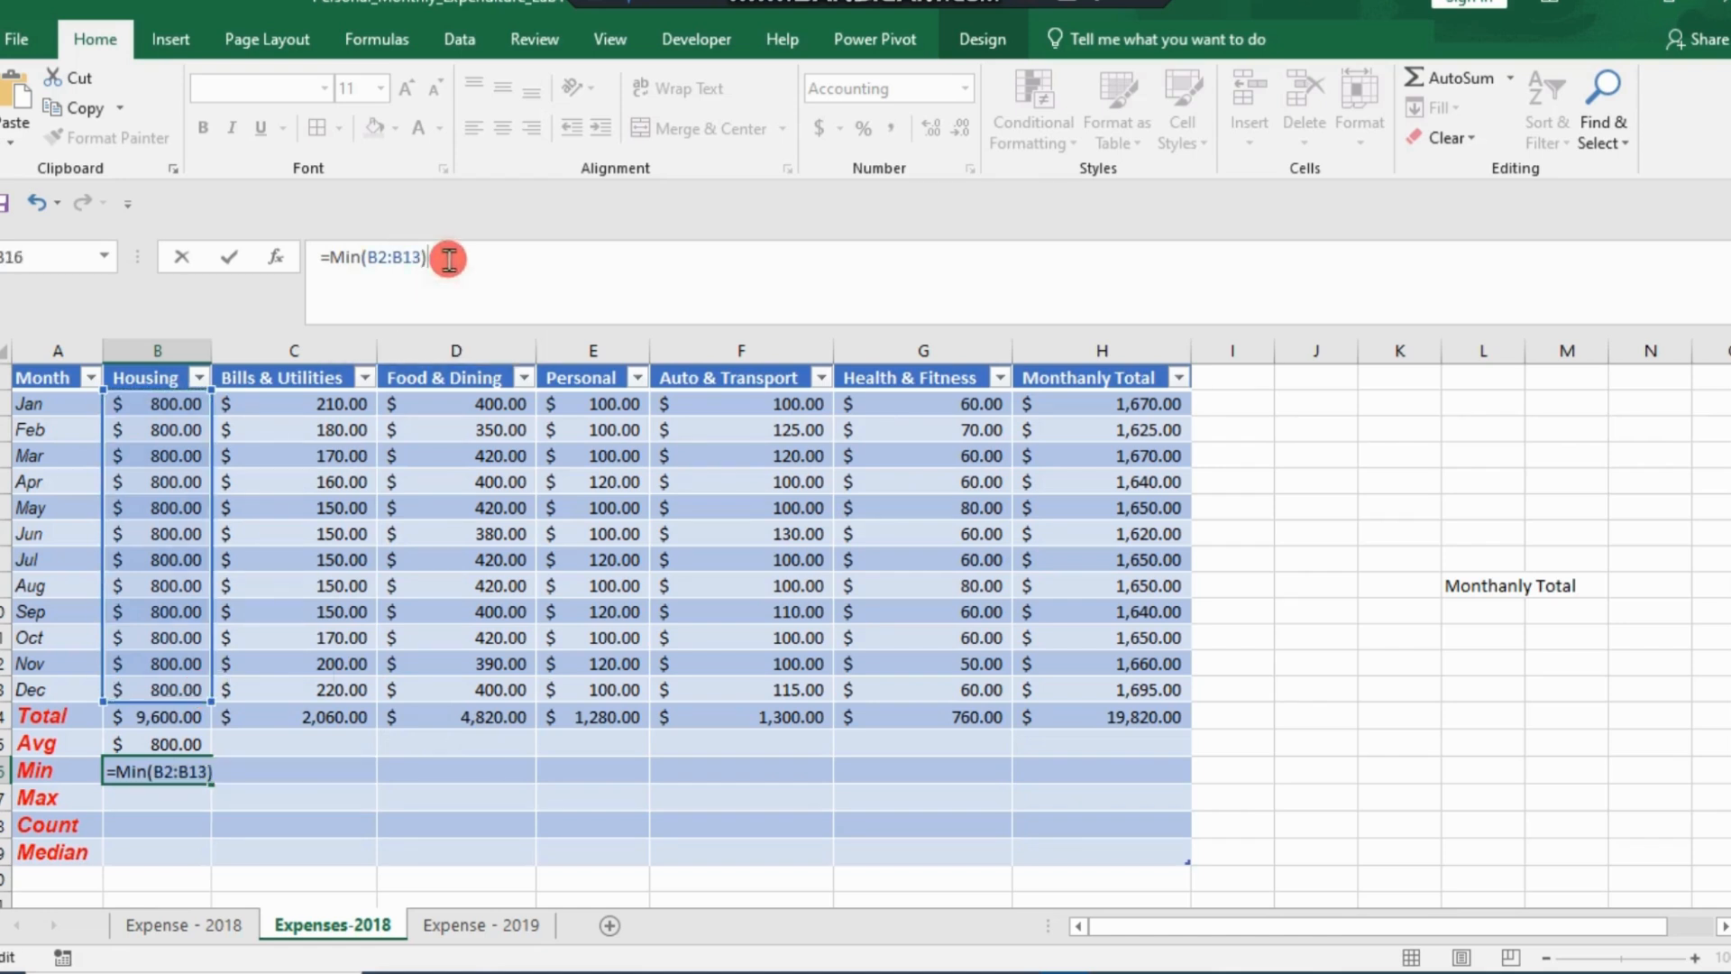
key(Return)
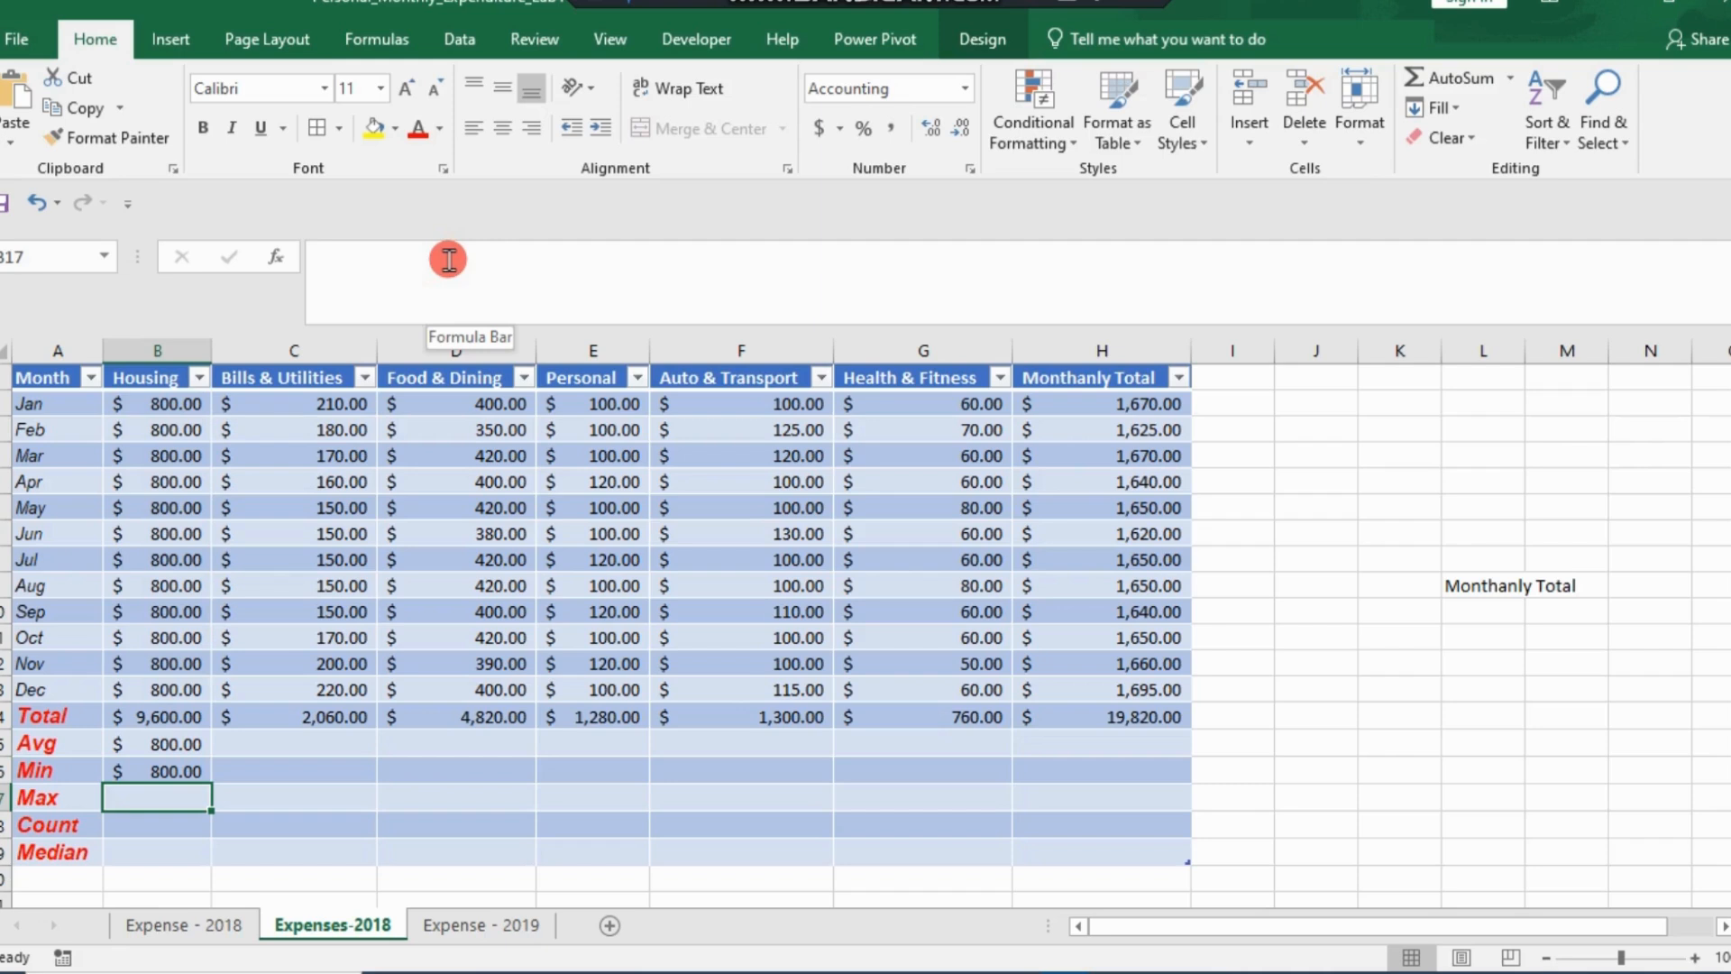
- Enter =Max(B2:B13) in the Housing column's Max row to find the largest monthly expense
text(=)
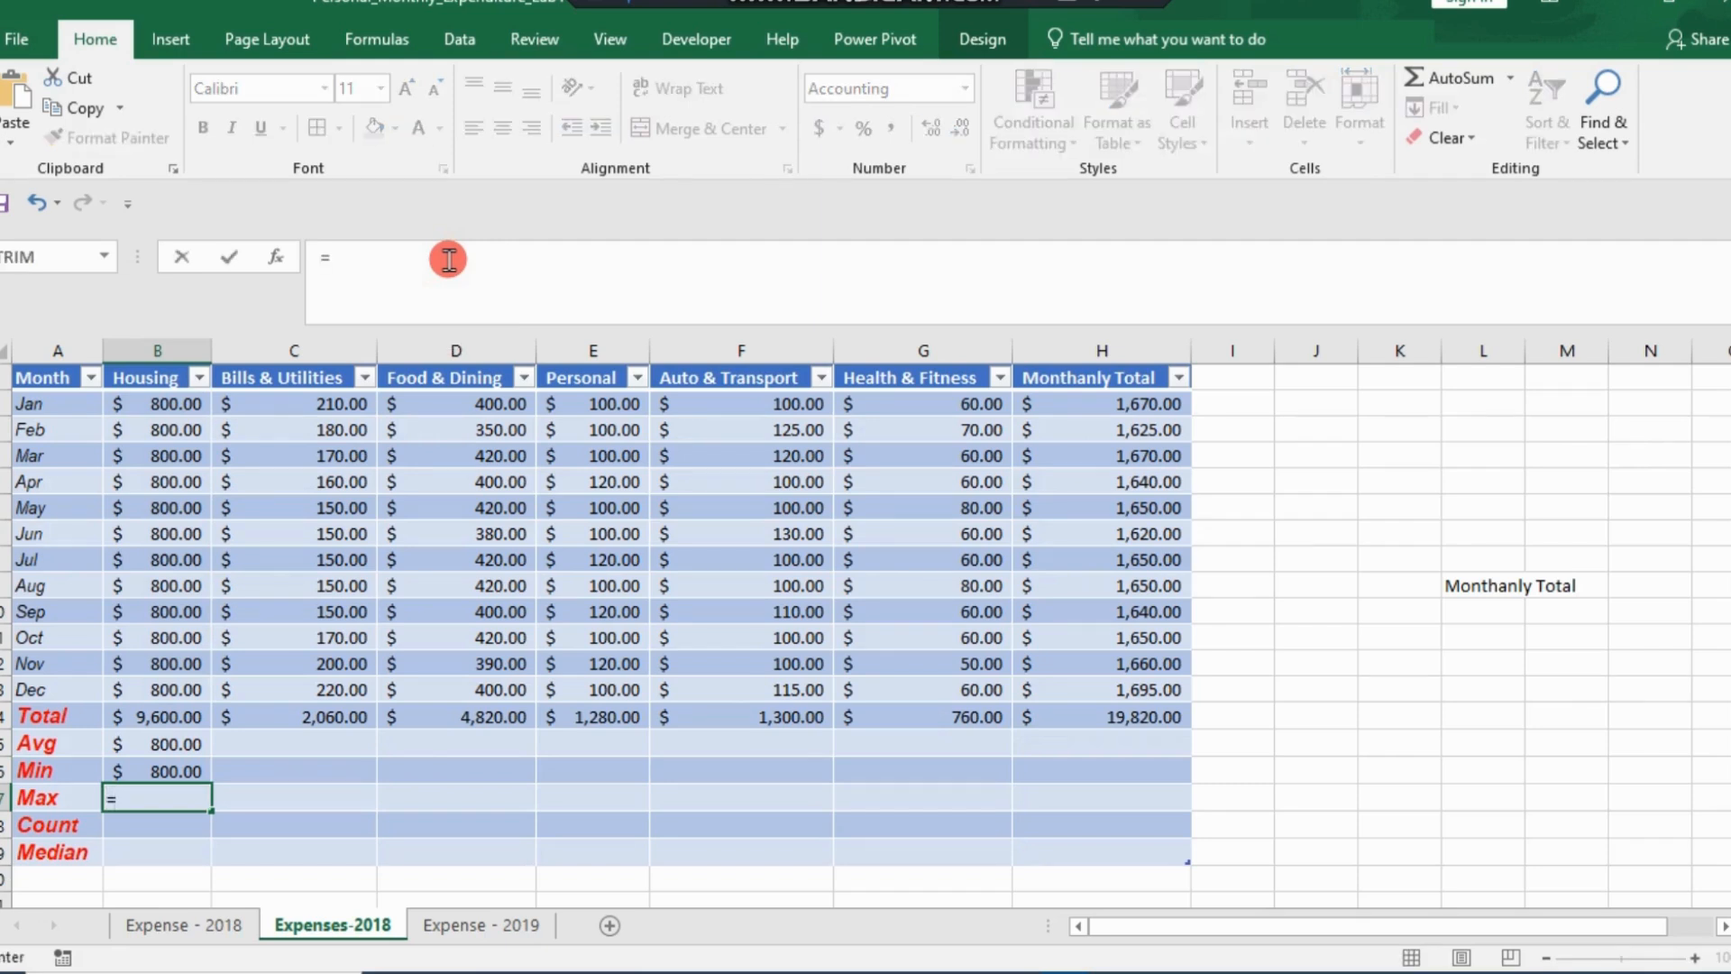
text(Ma)
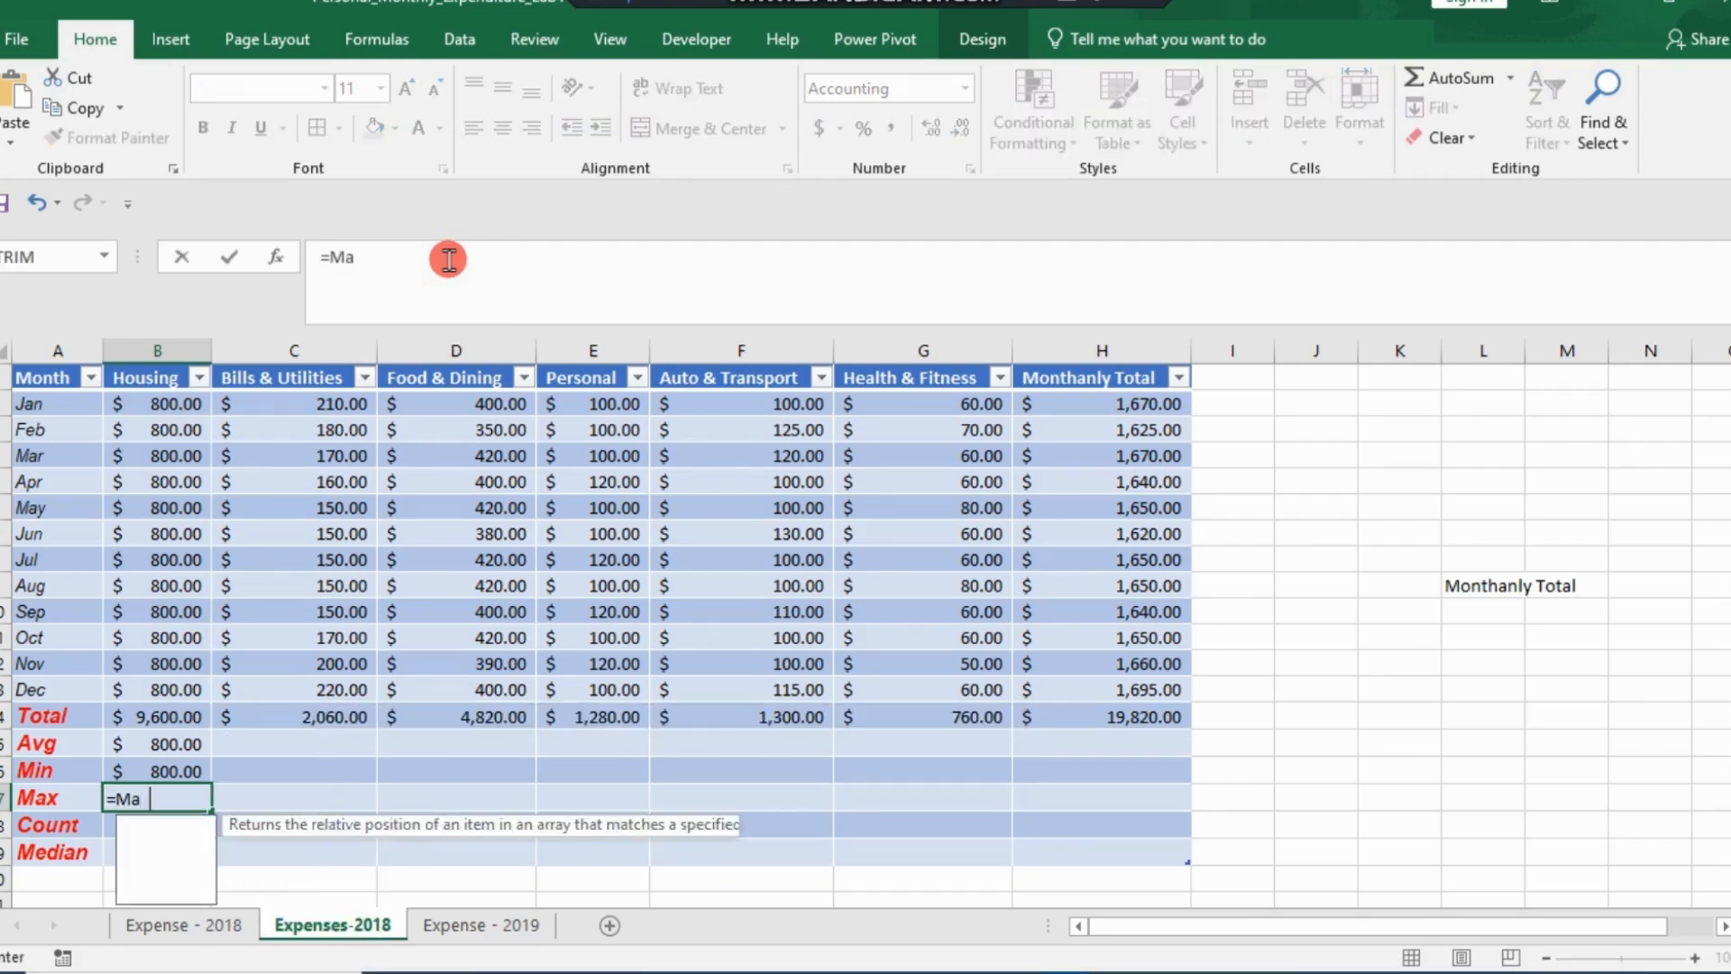
text(x()
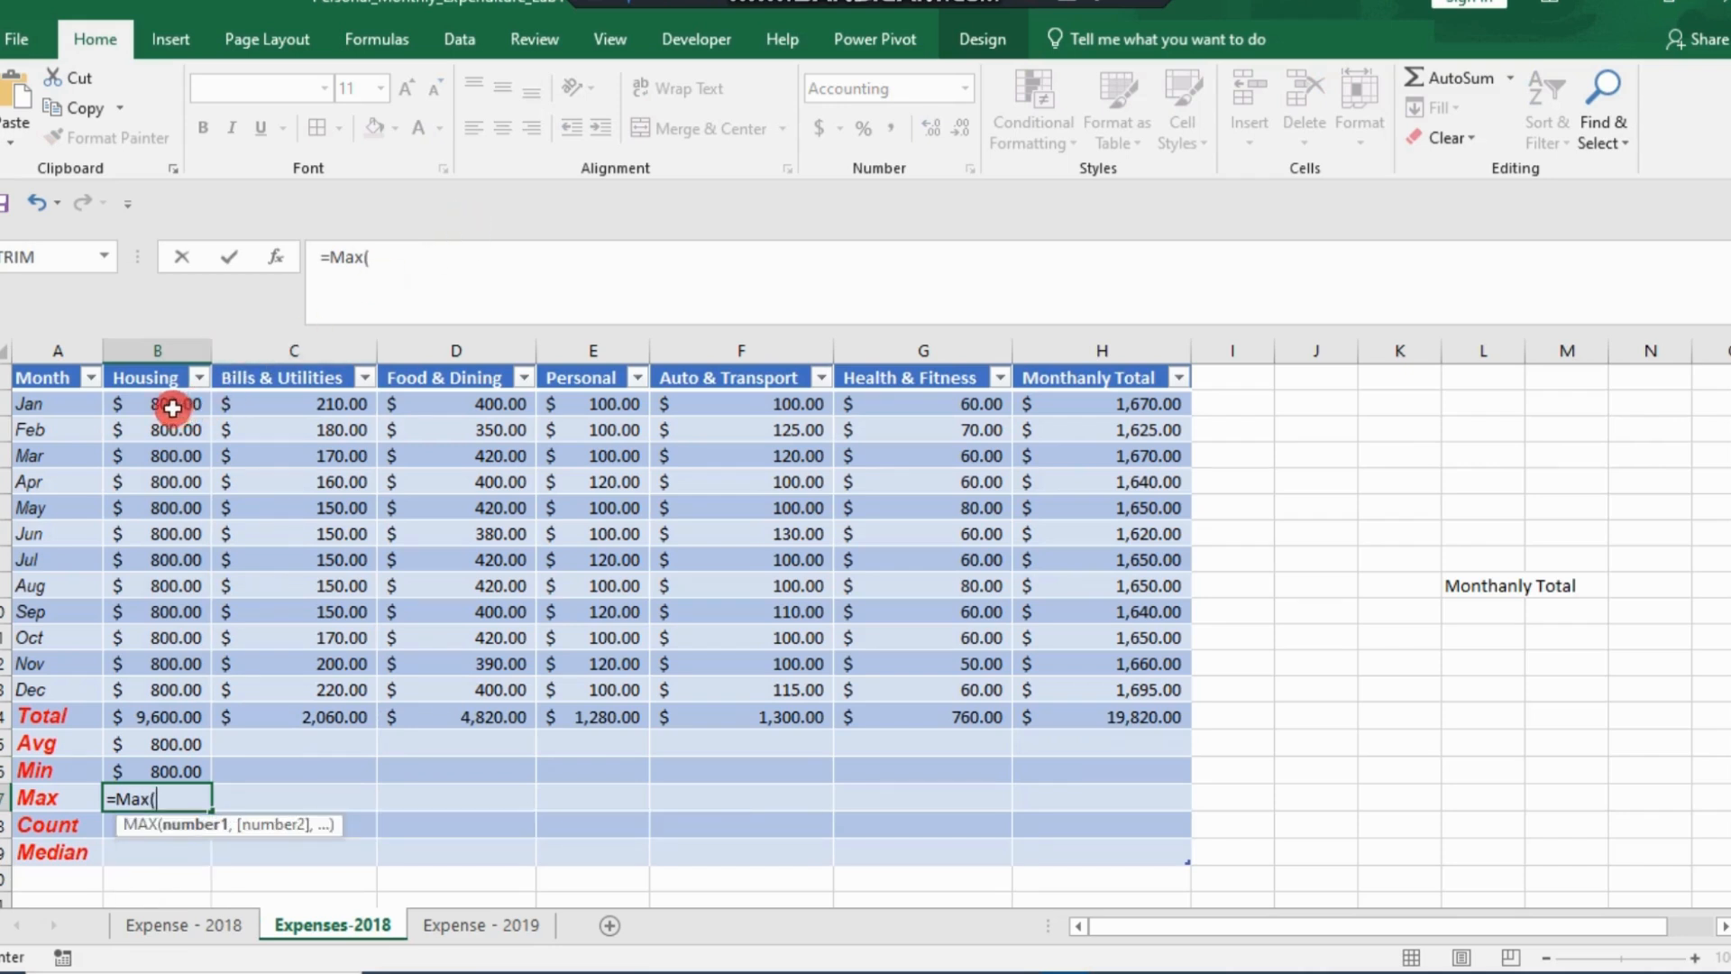
drag(181, 410, 188, 684)
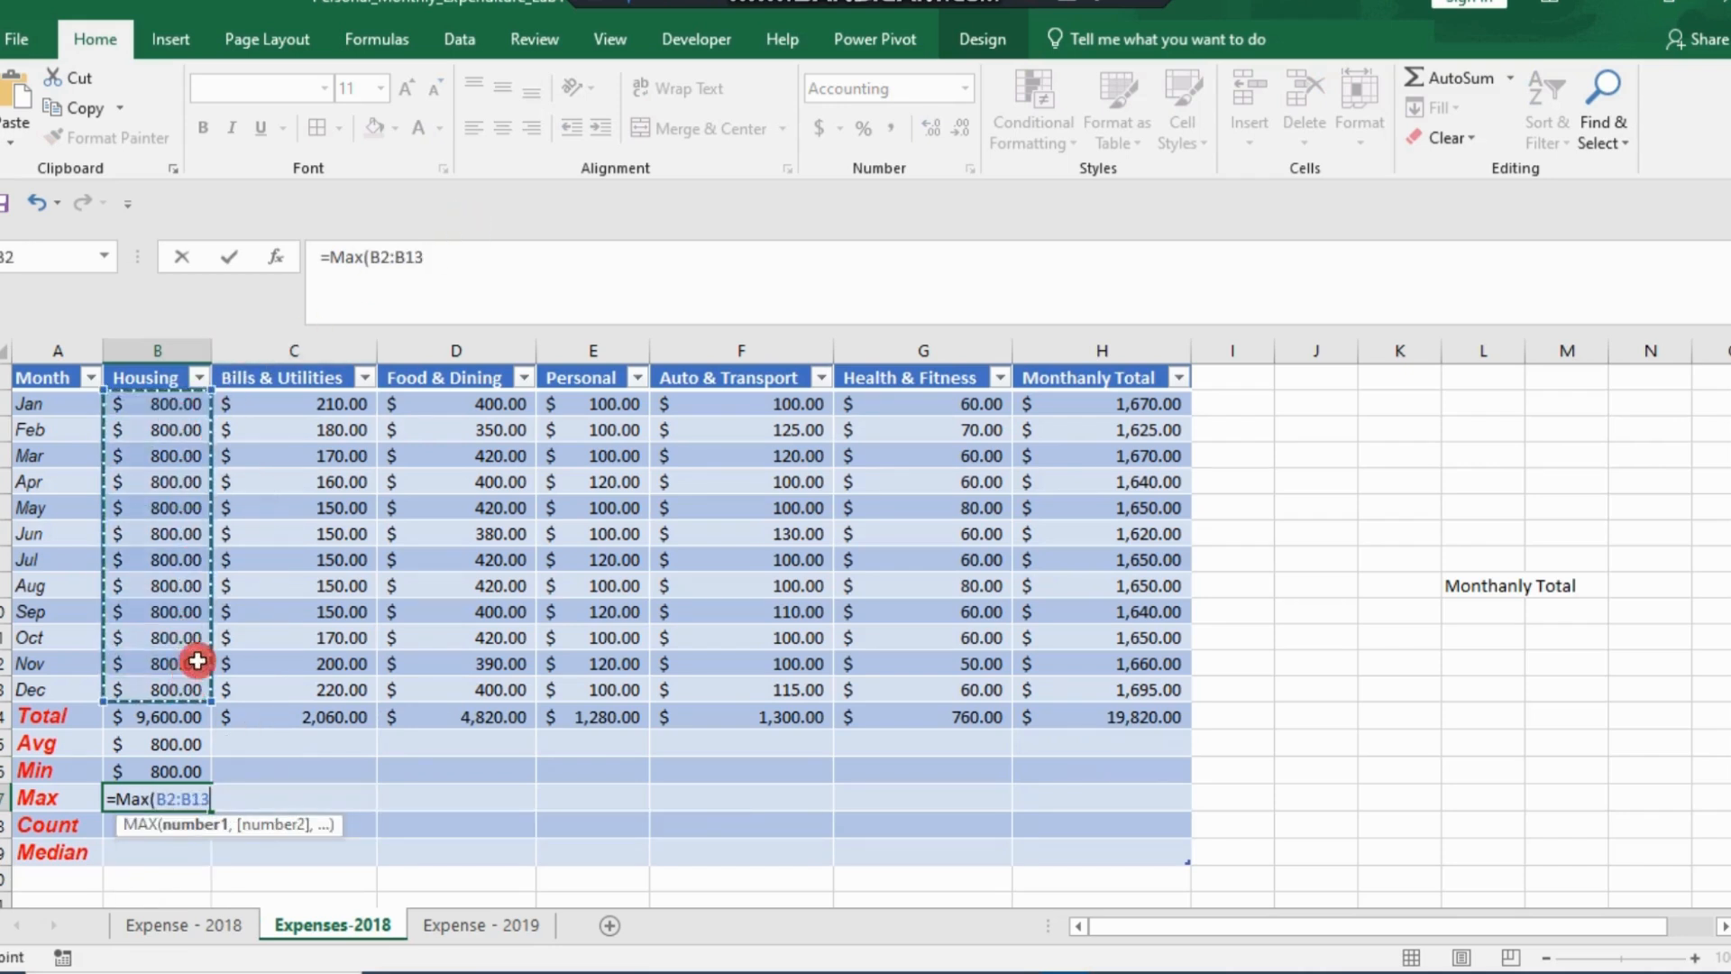
click(441, 250)
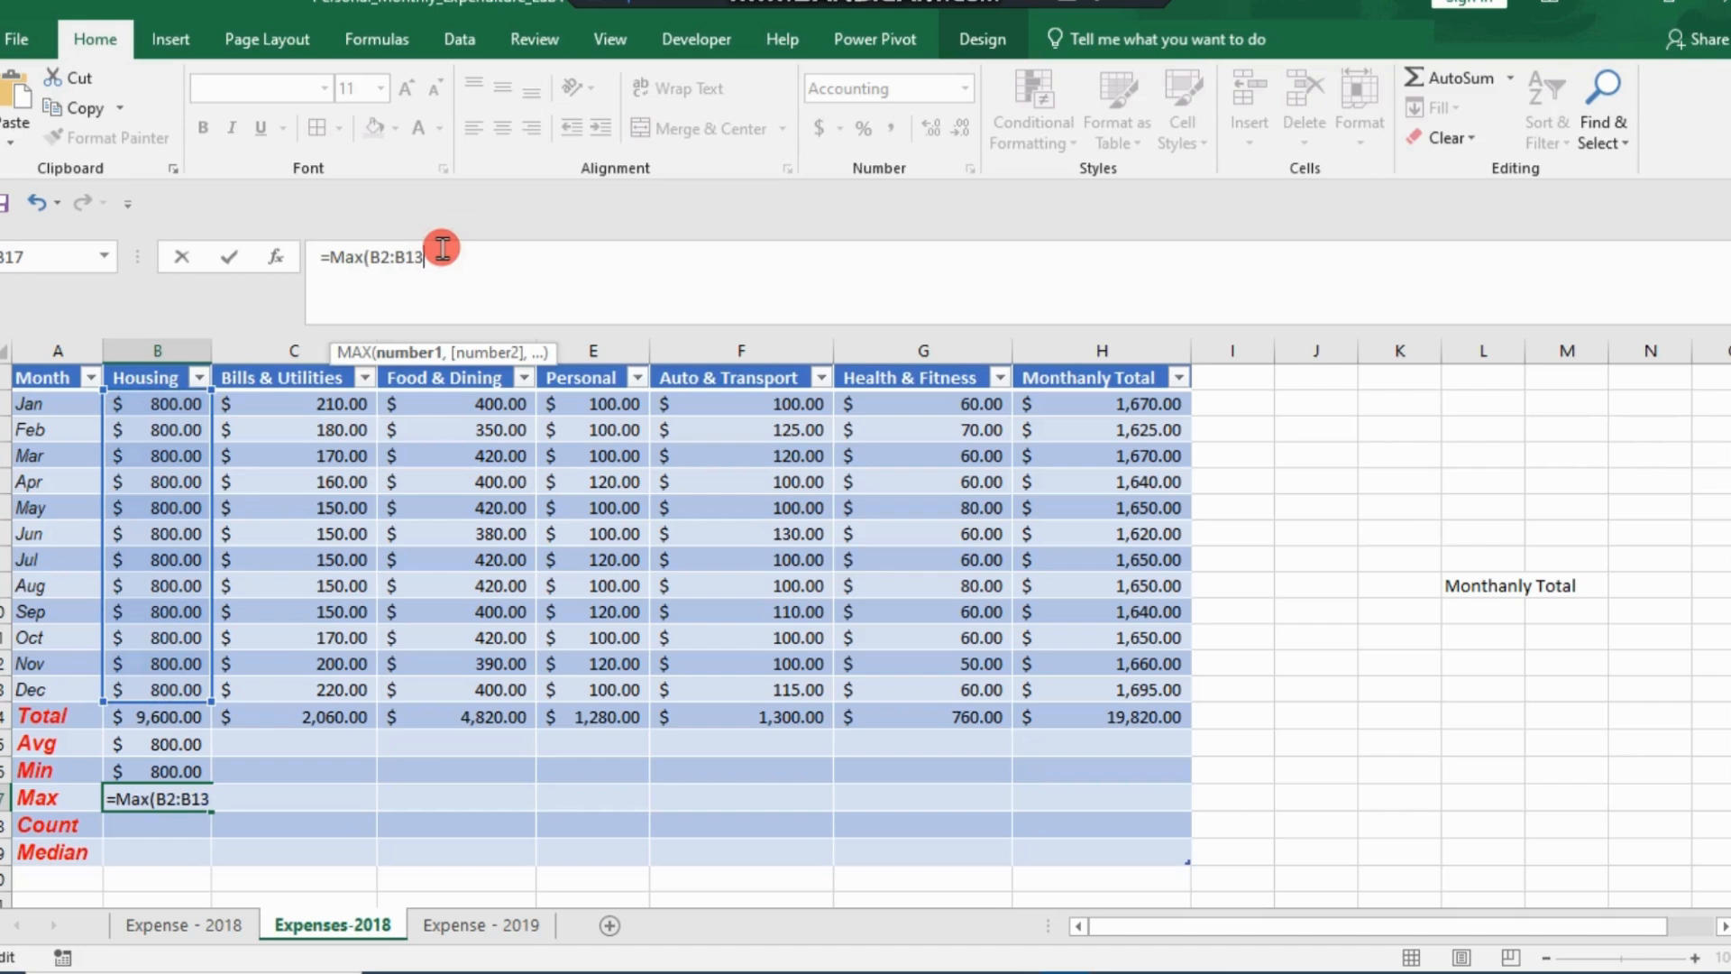
text())
key(Return)
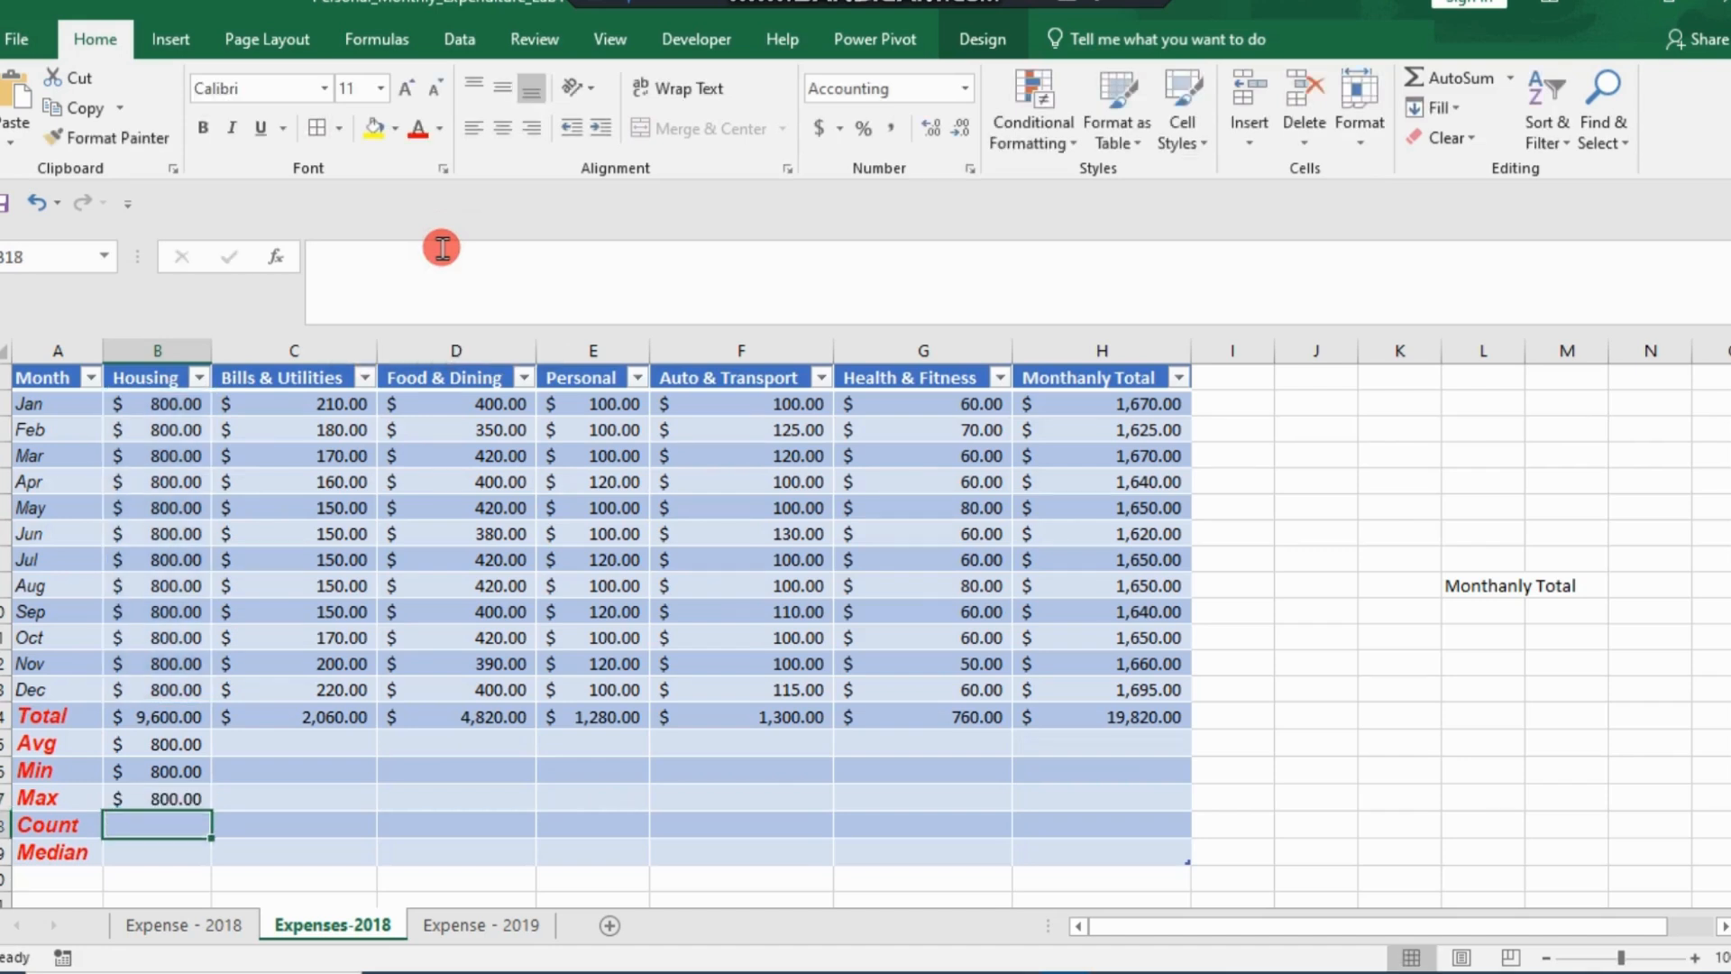
- Enter =Count(B2:B13) in the Housing column's Count row to count the monthly entries
text(=Co)
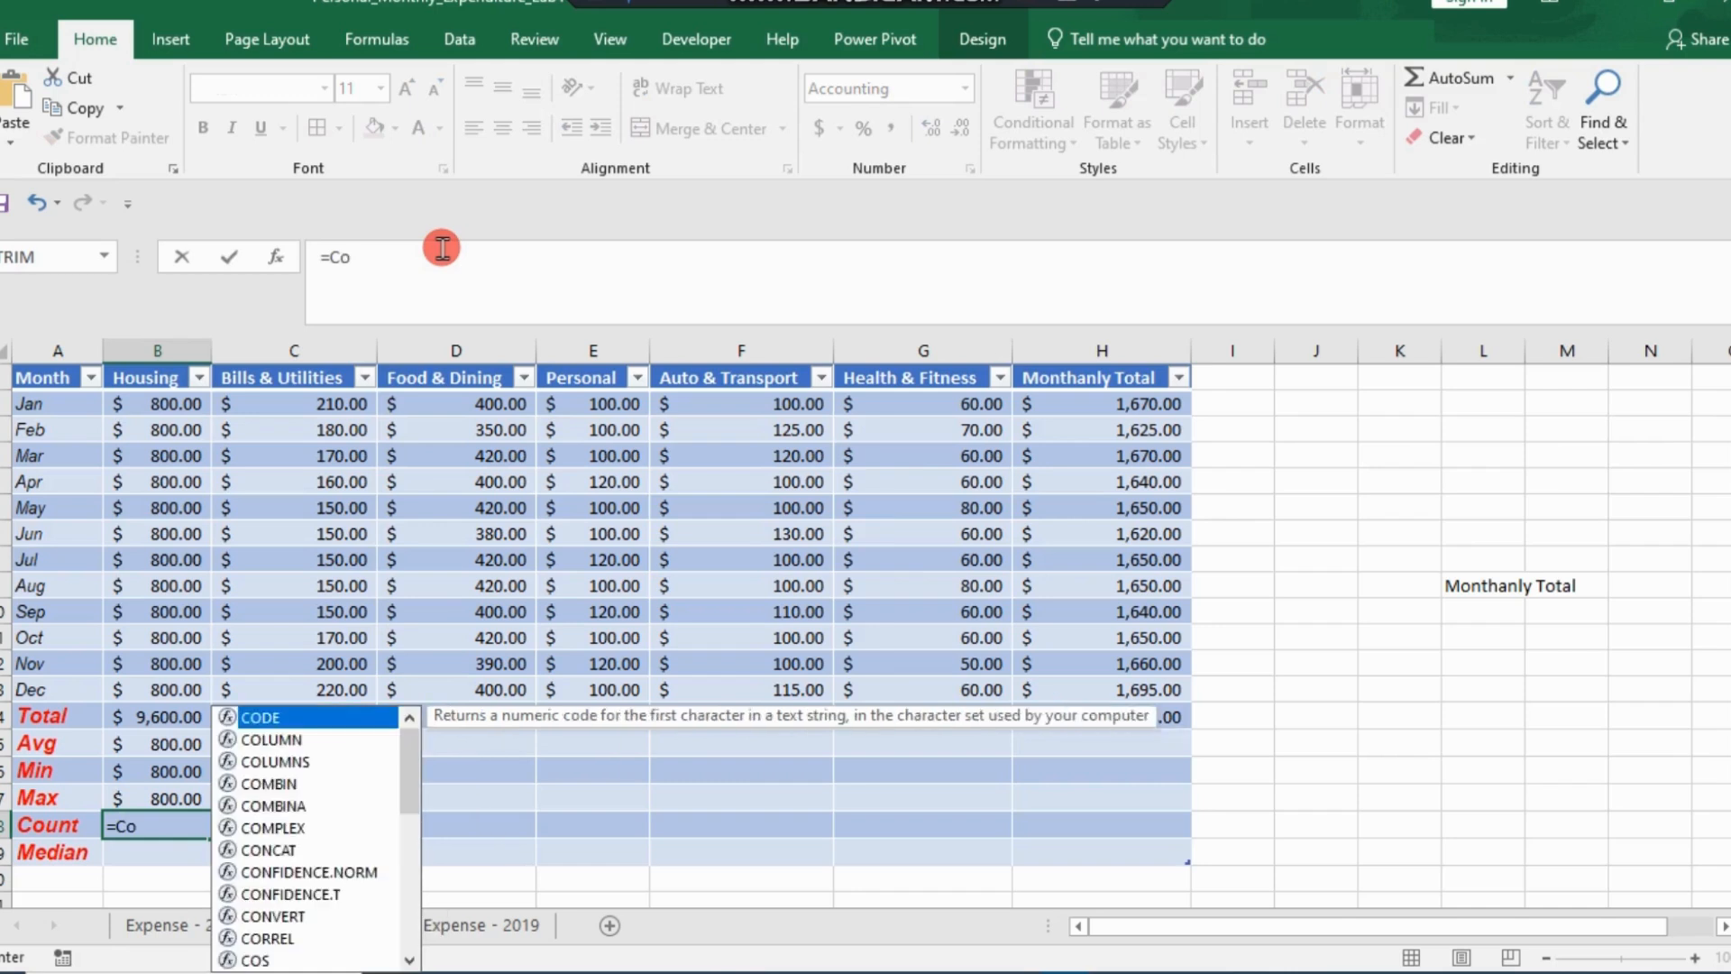
text(unt)
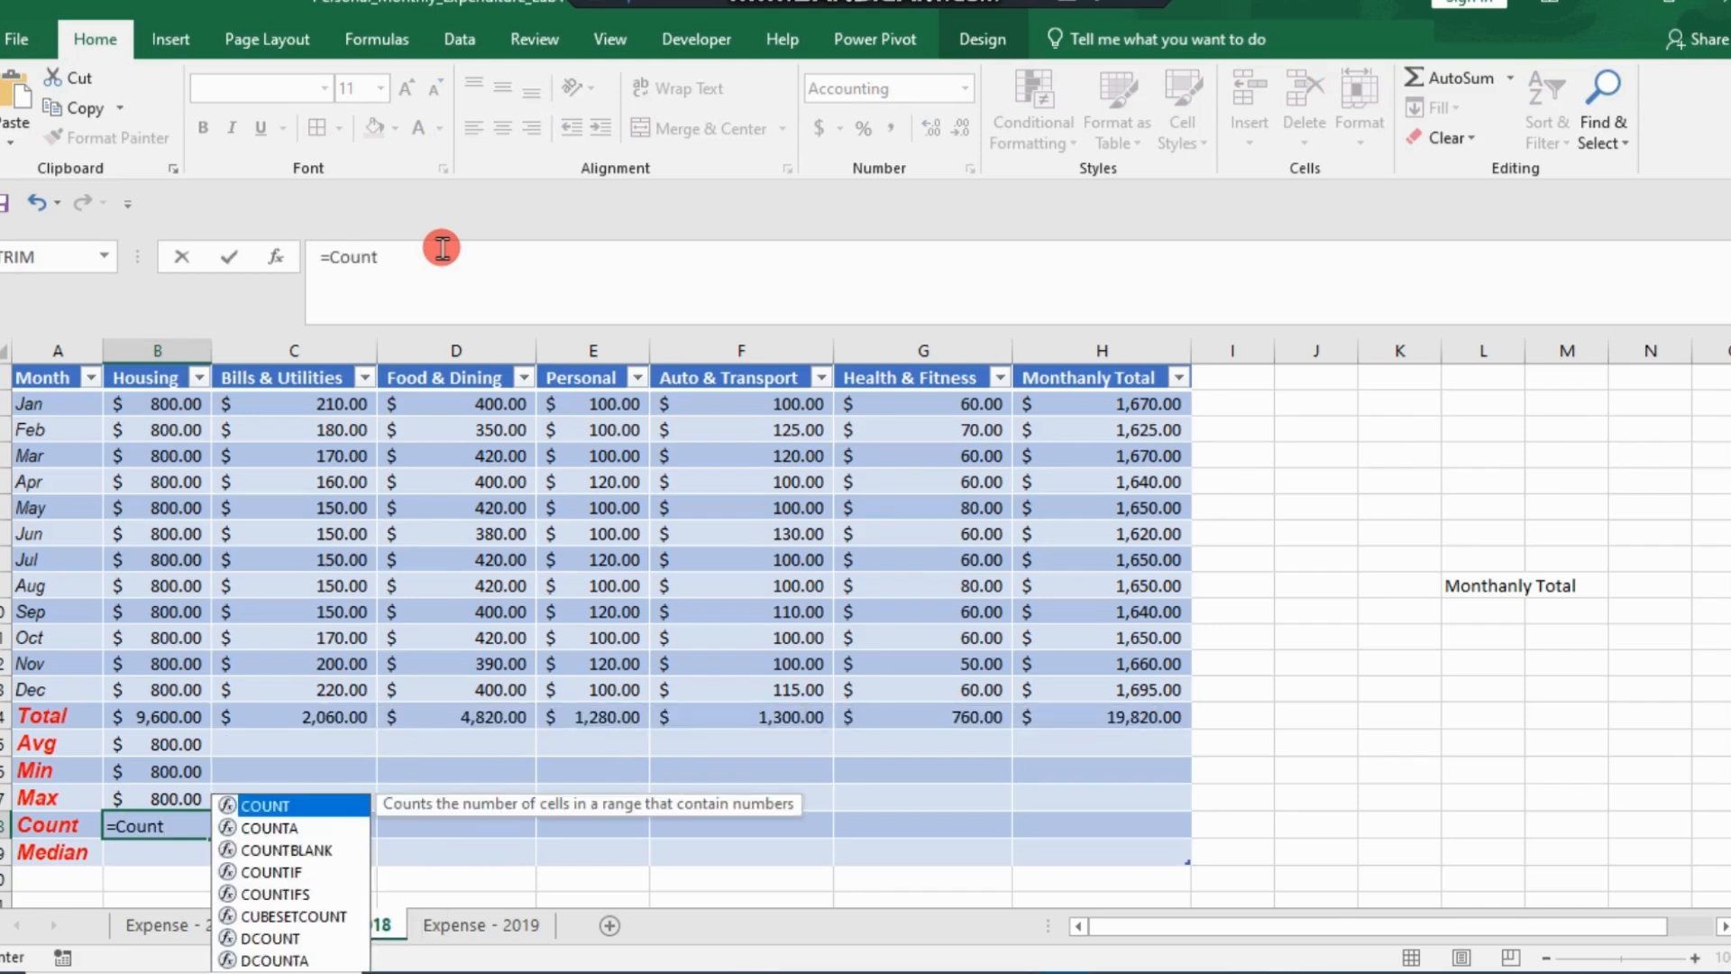
text(()
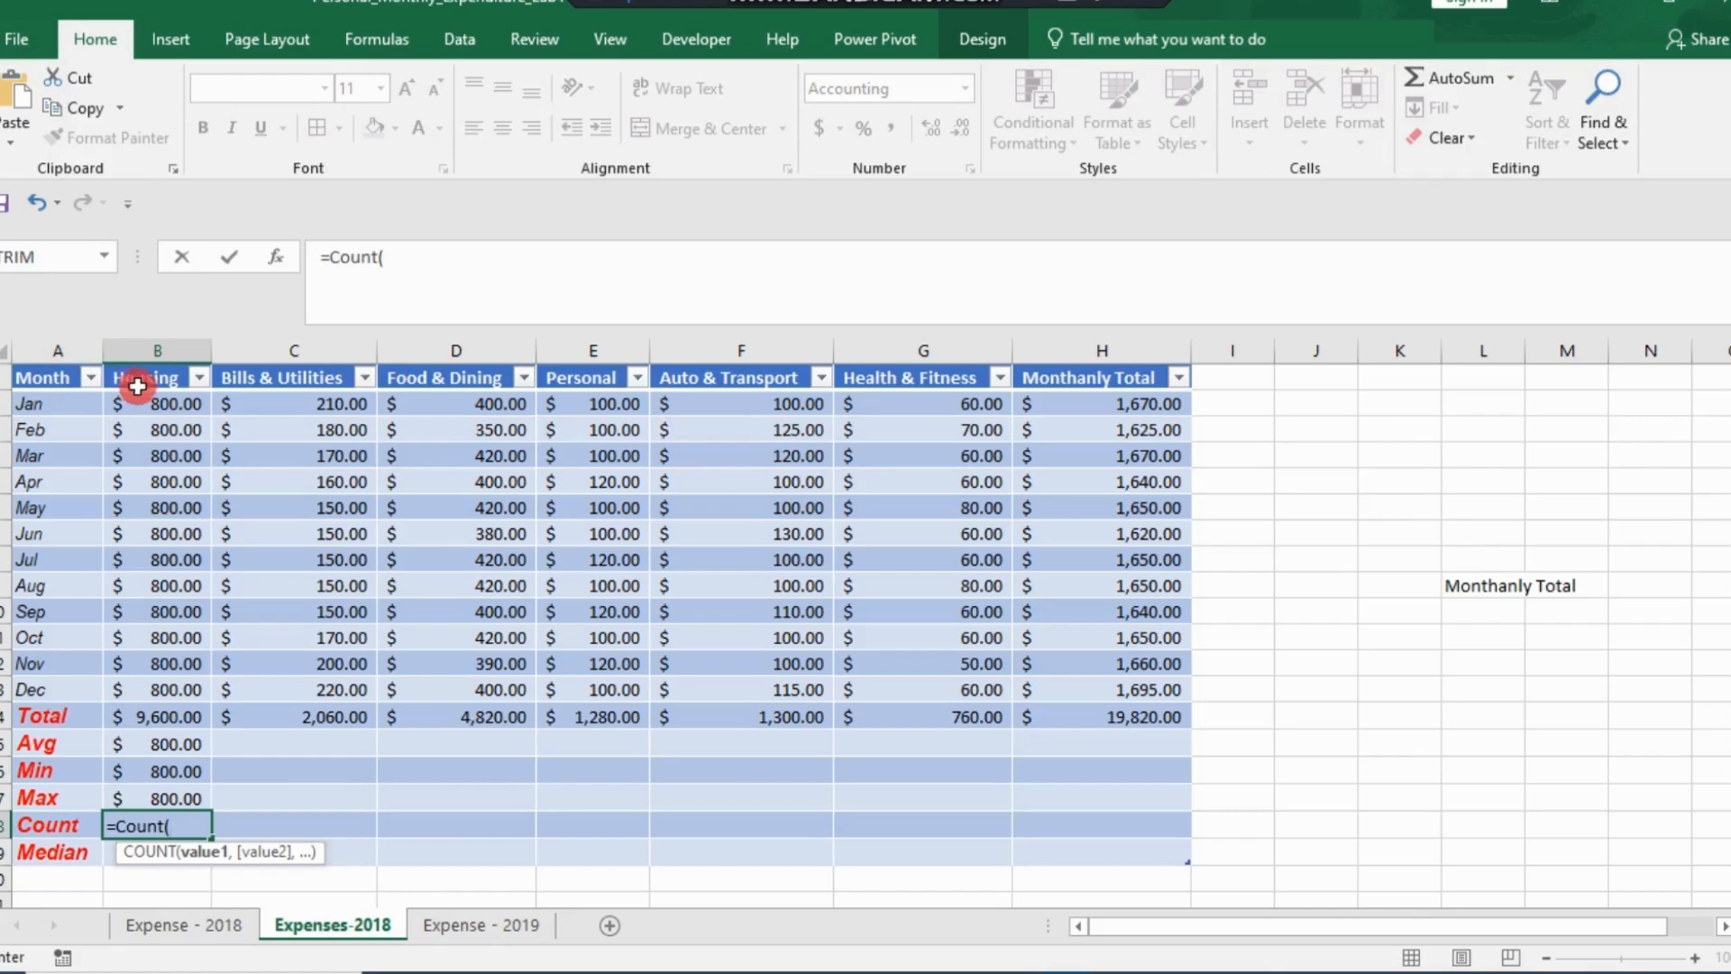
drag(134, 402, 159, 685)
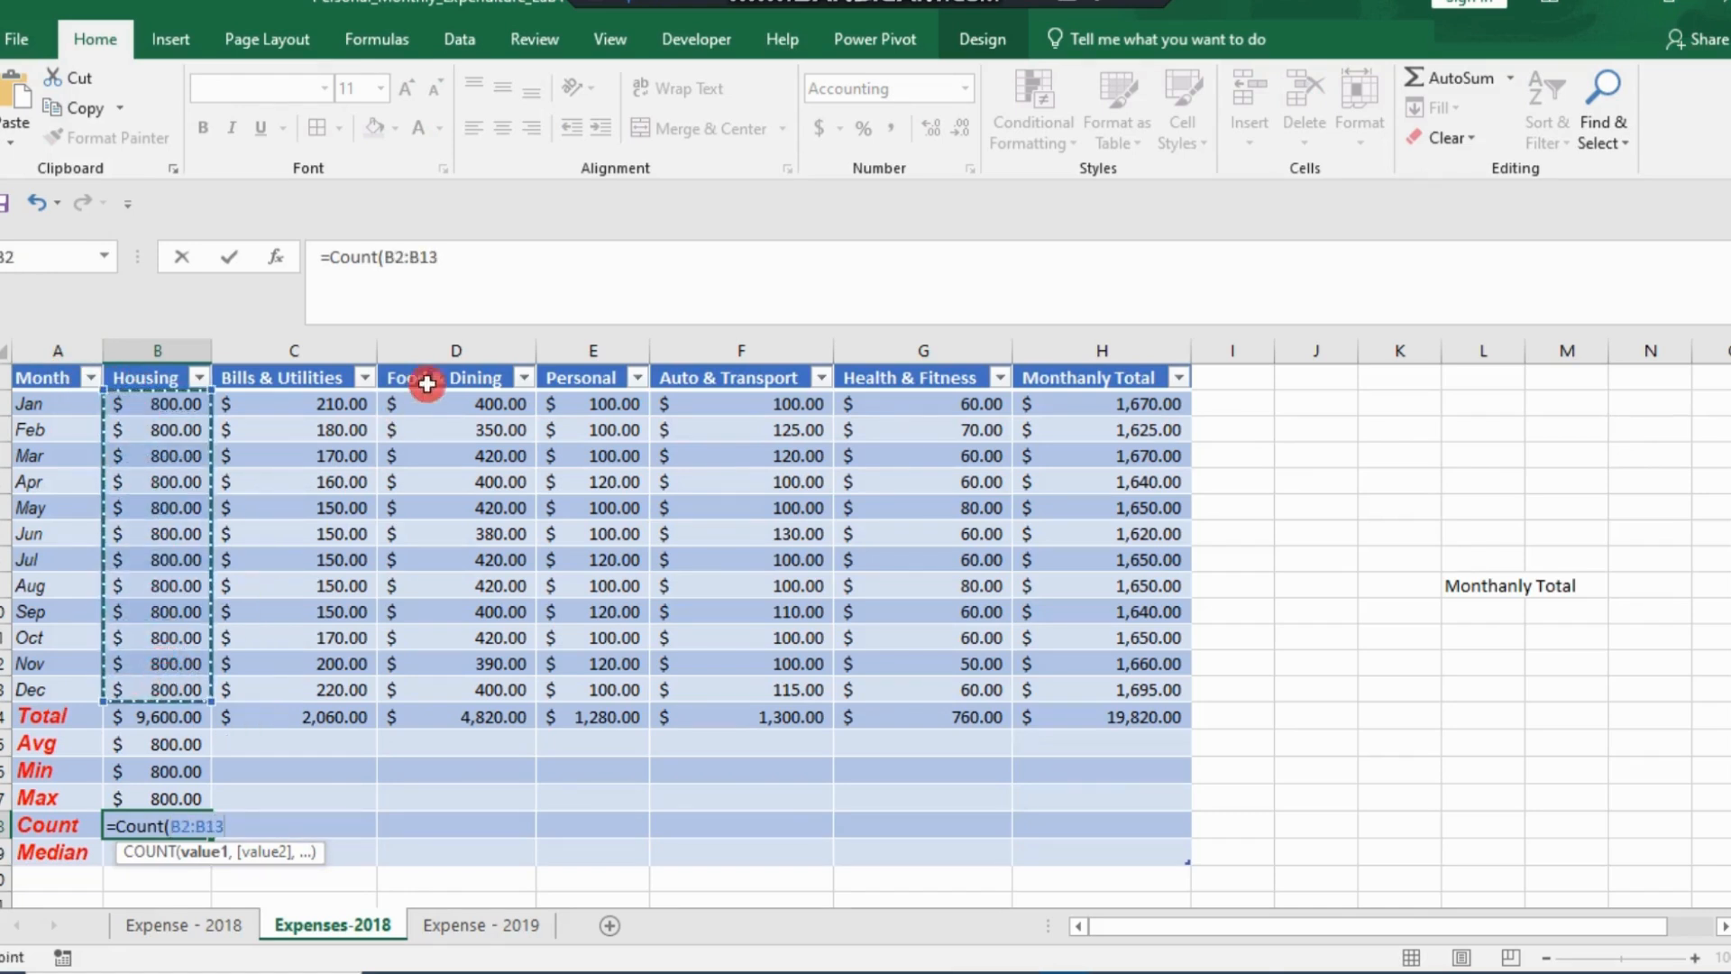
click(433, 253)
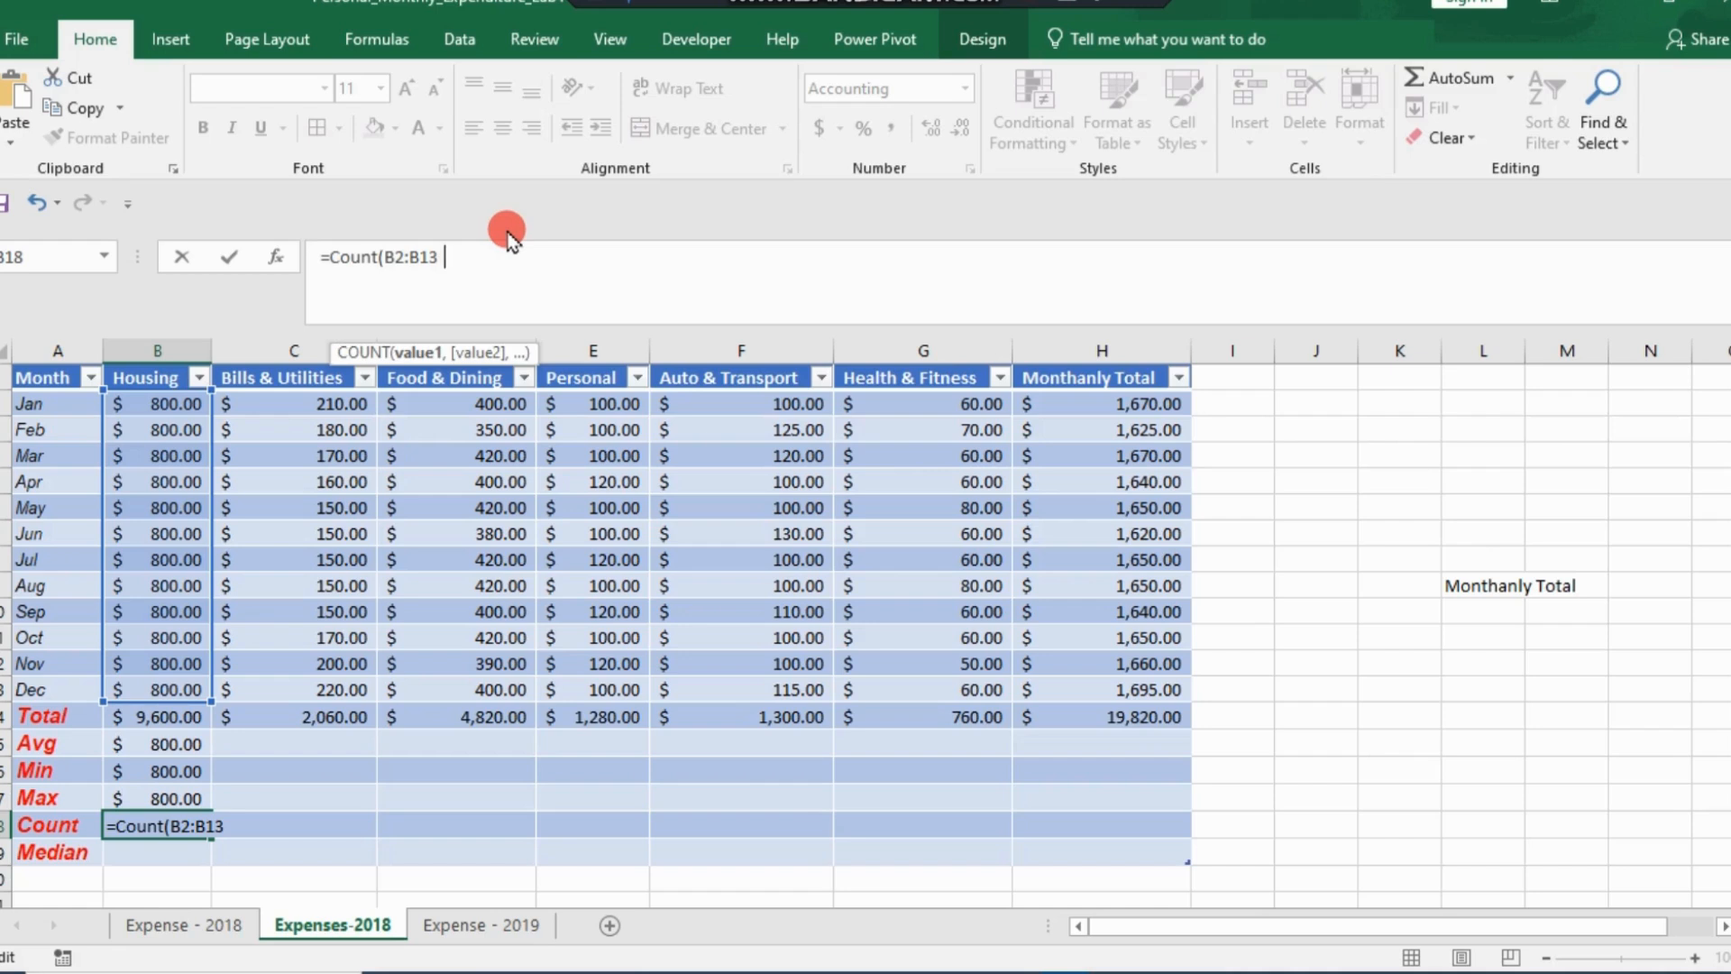
text())
key(Return)
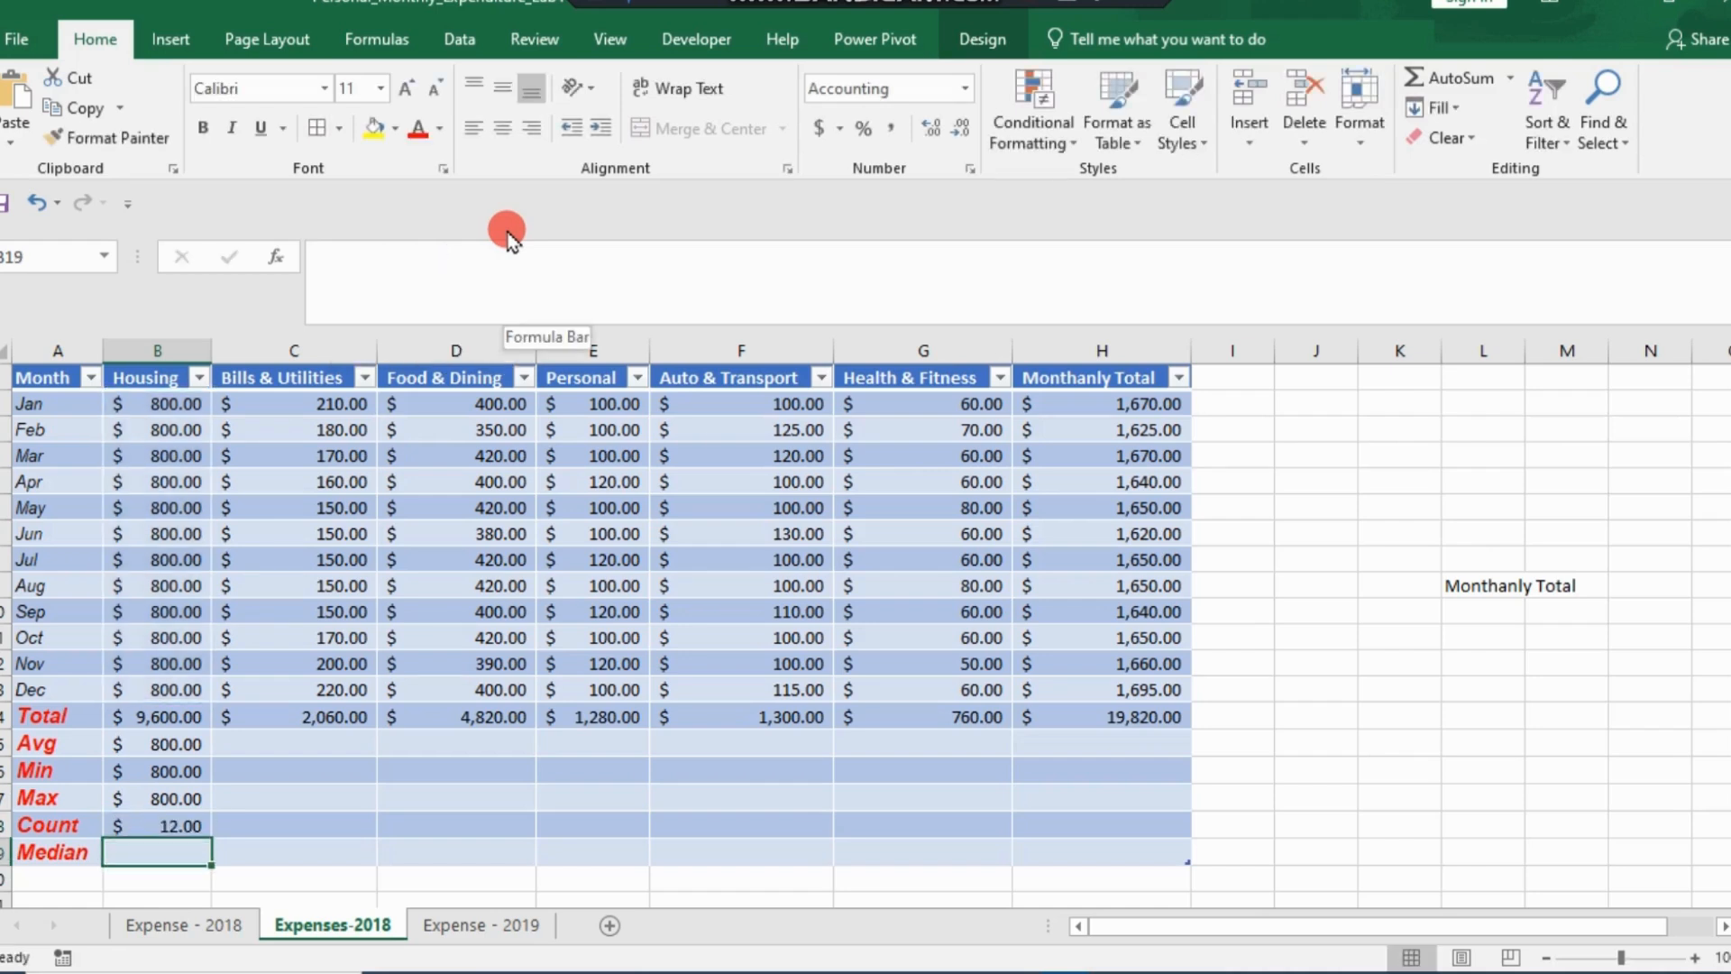
- Enter =MEDIAN((B2:B13)) in the Housing column's Median row to find the median monthly expense
text(=)
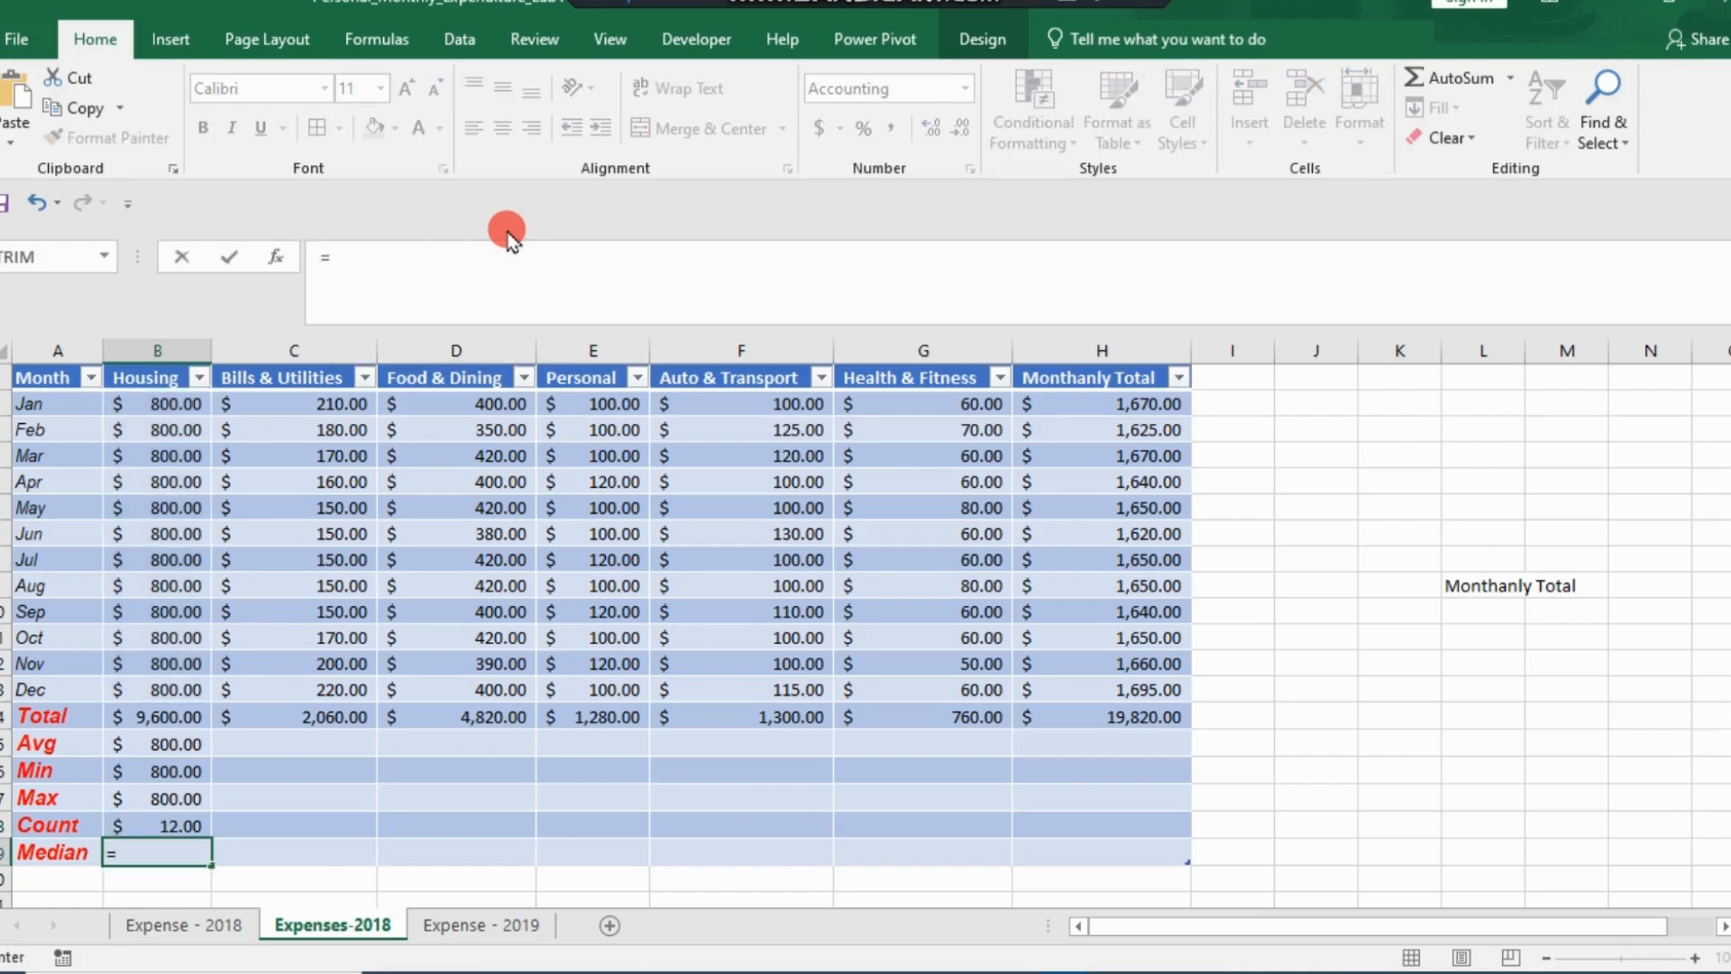
text(M)
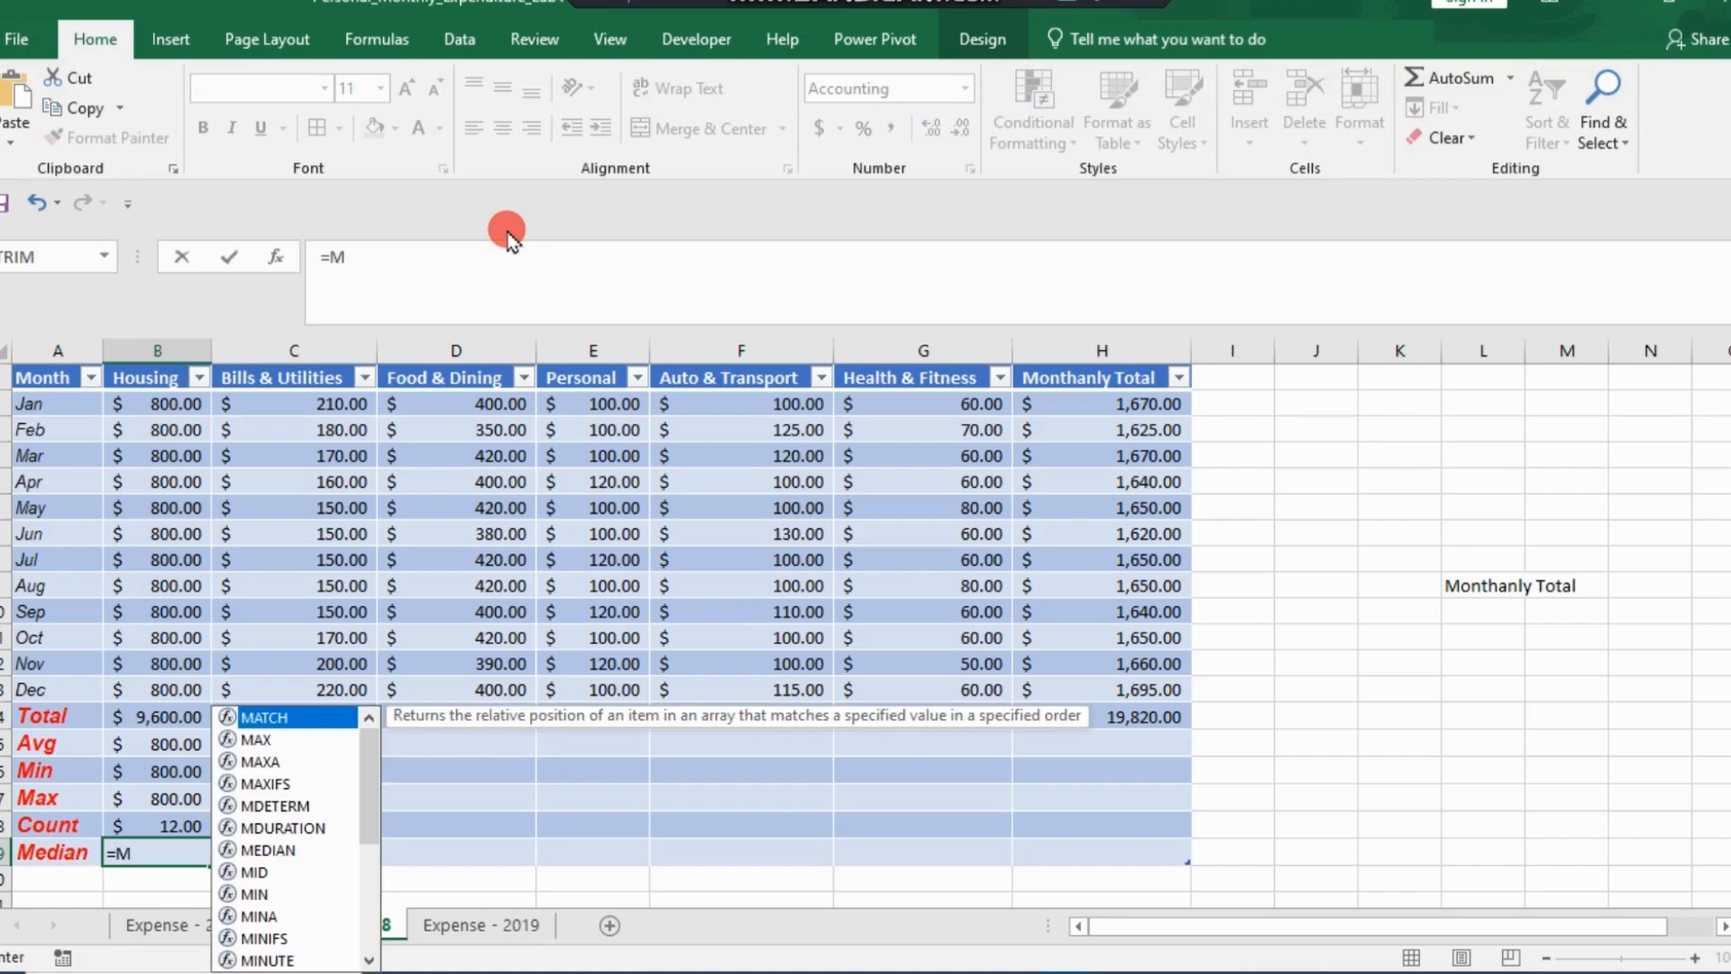
text(e)
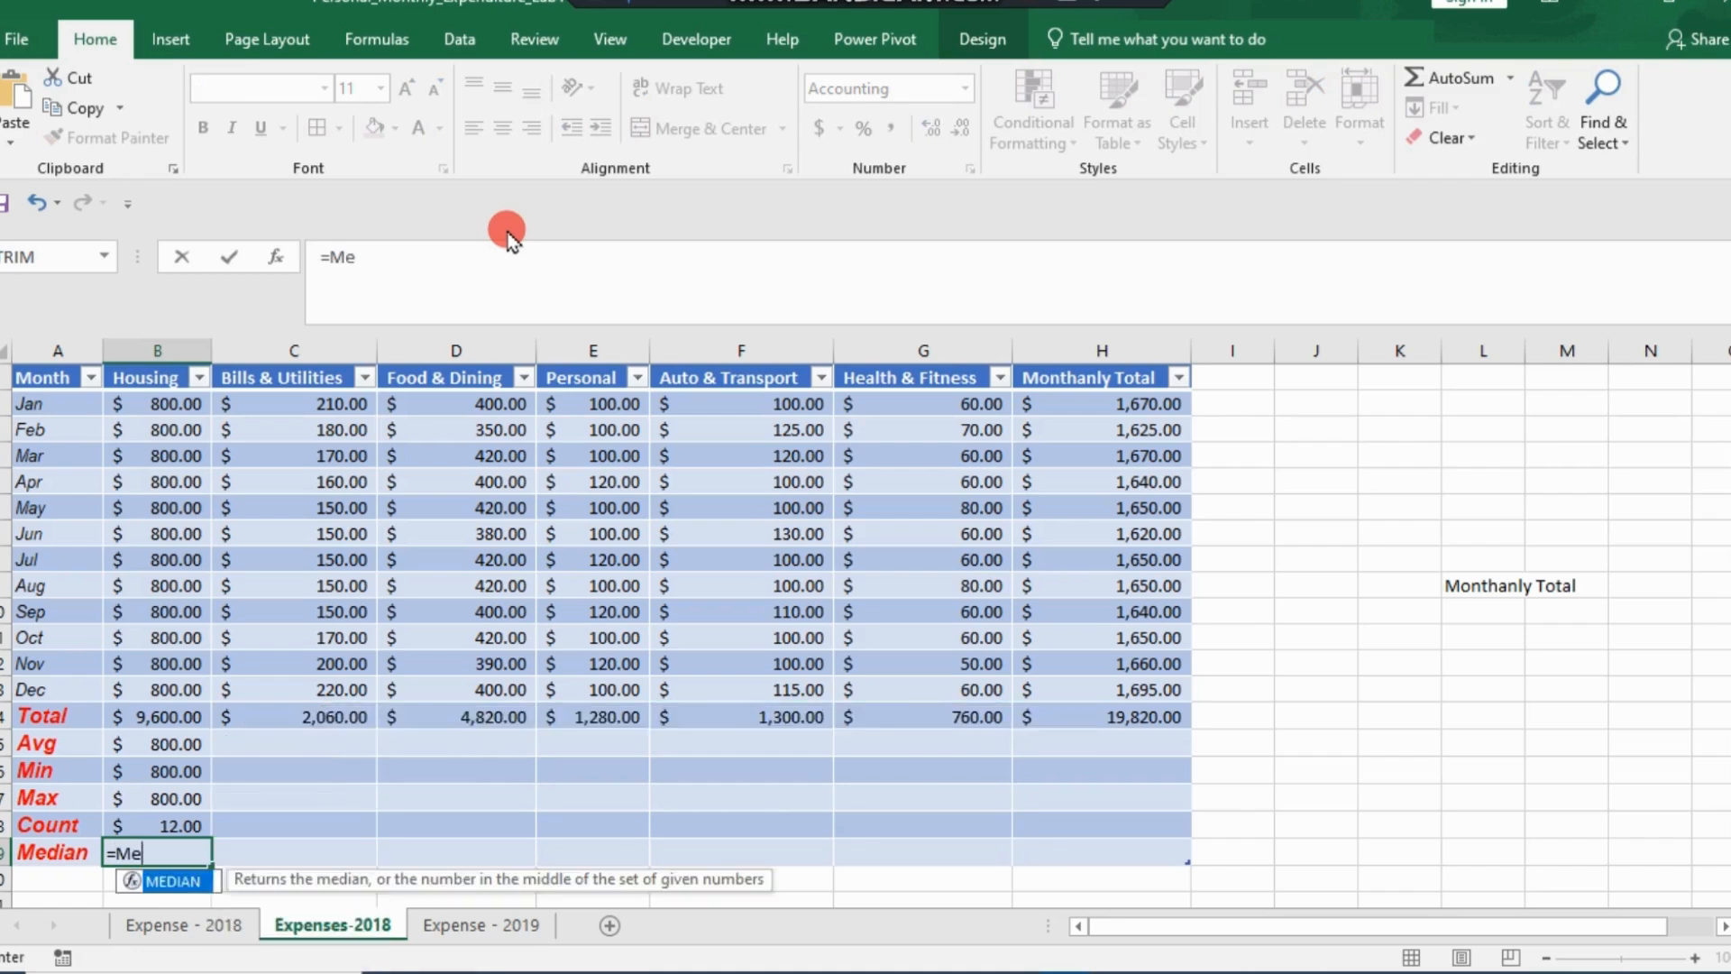
text(di)
key(Tab)
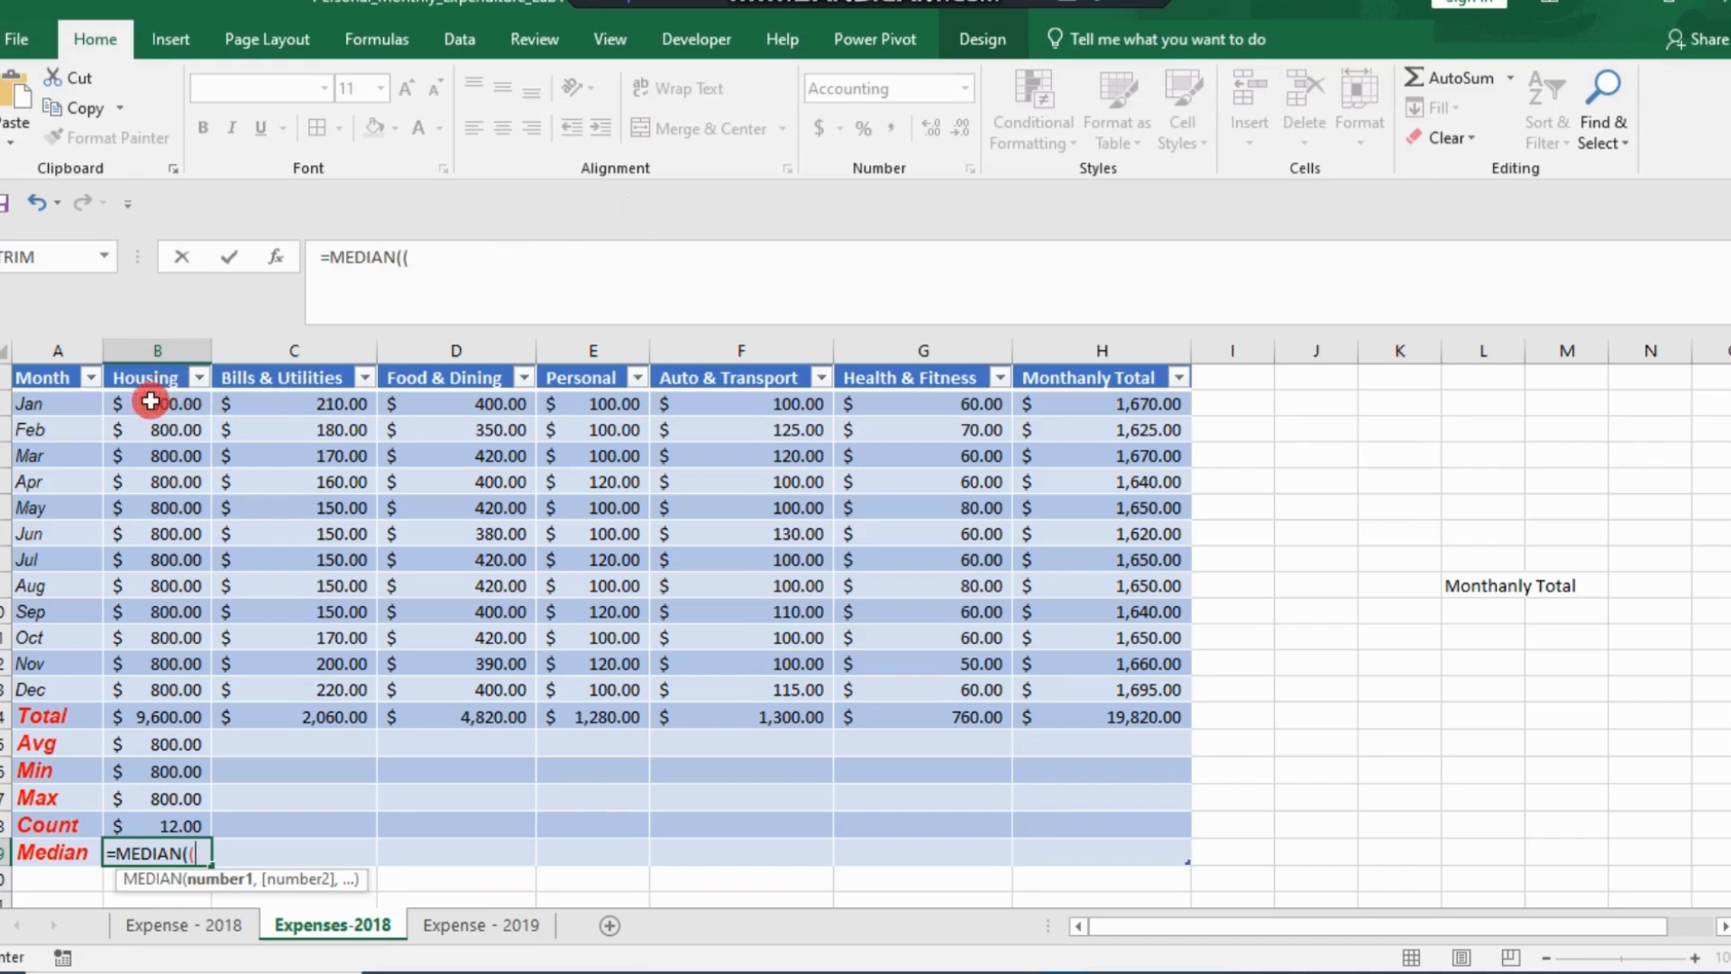
drag(150, 401, 160, 684)
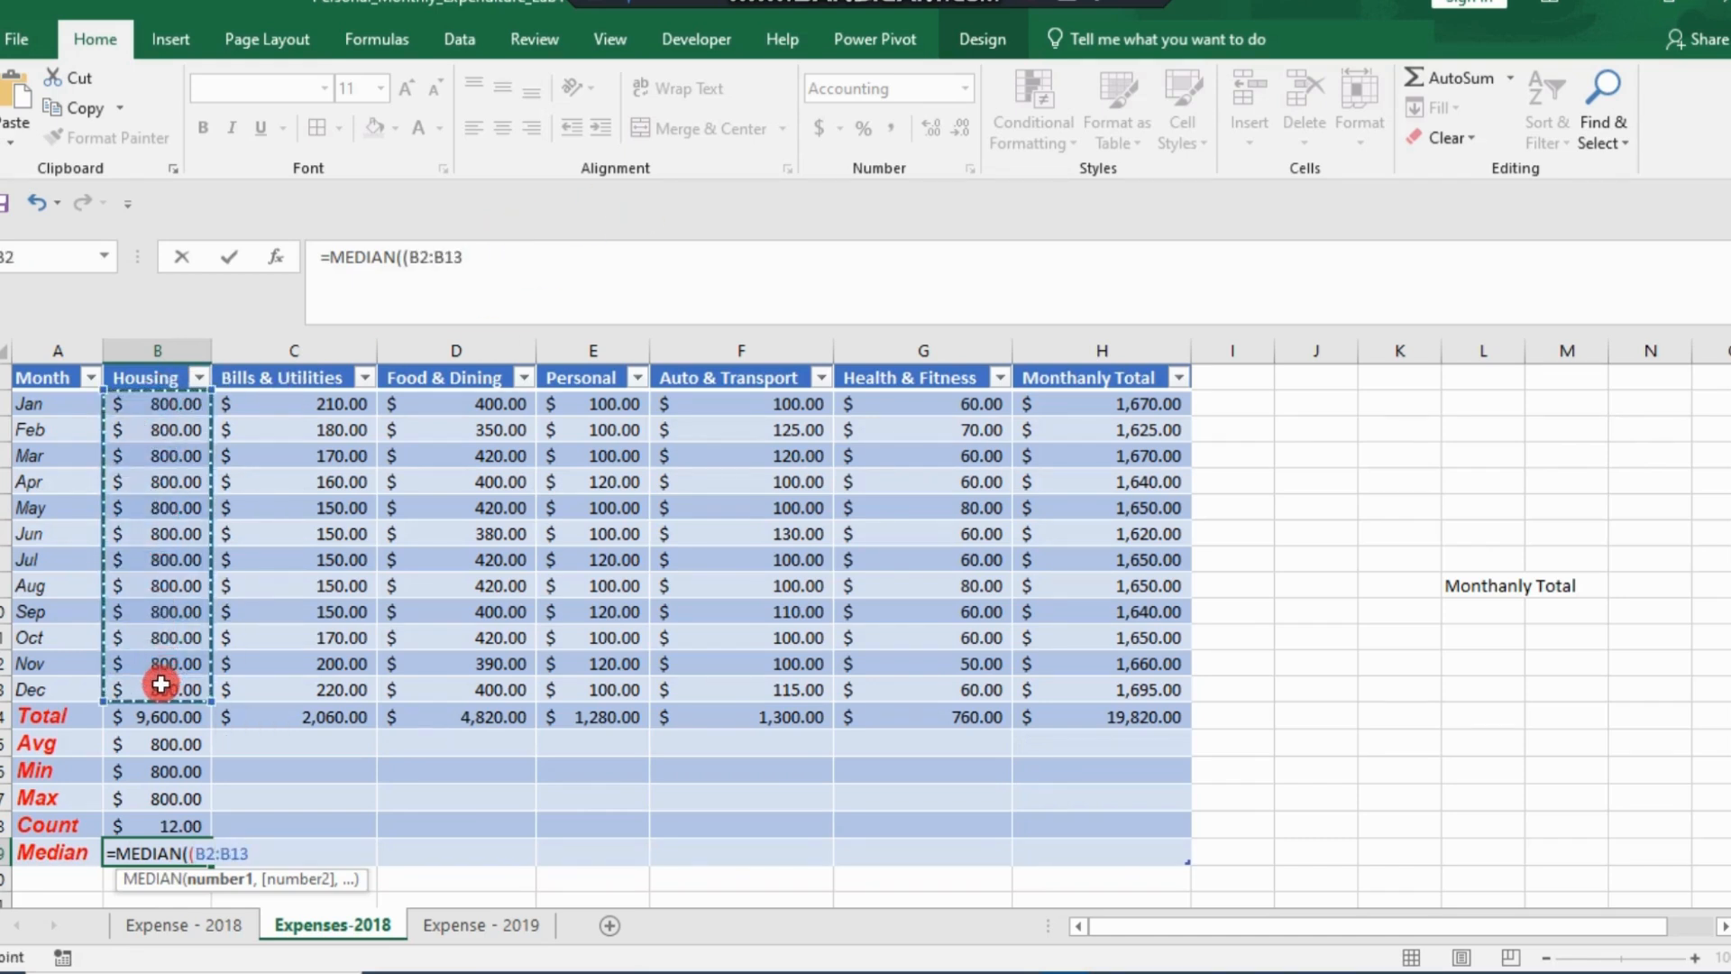
click(483, 271)
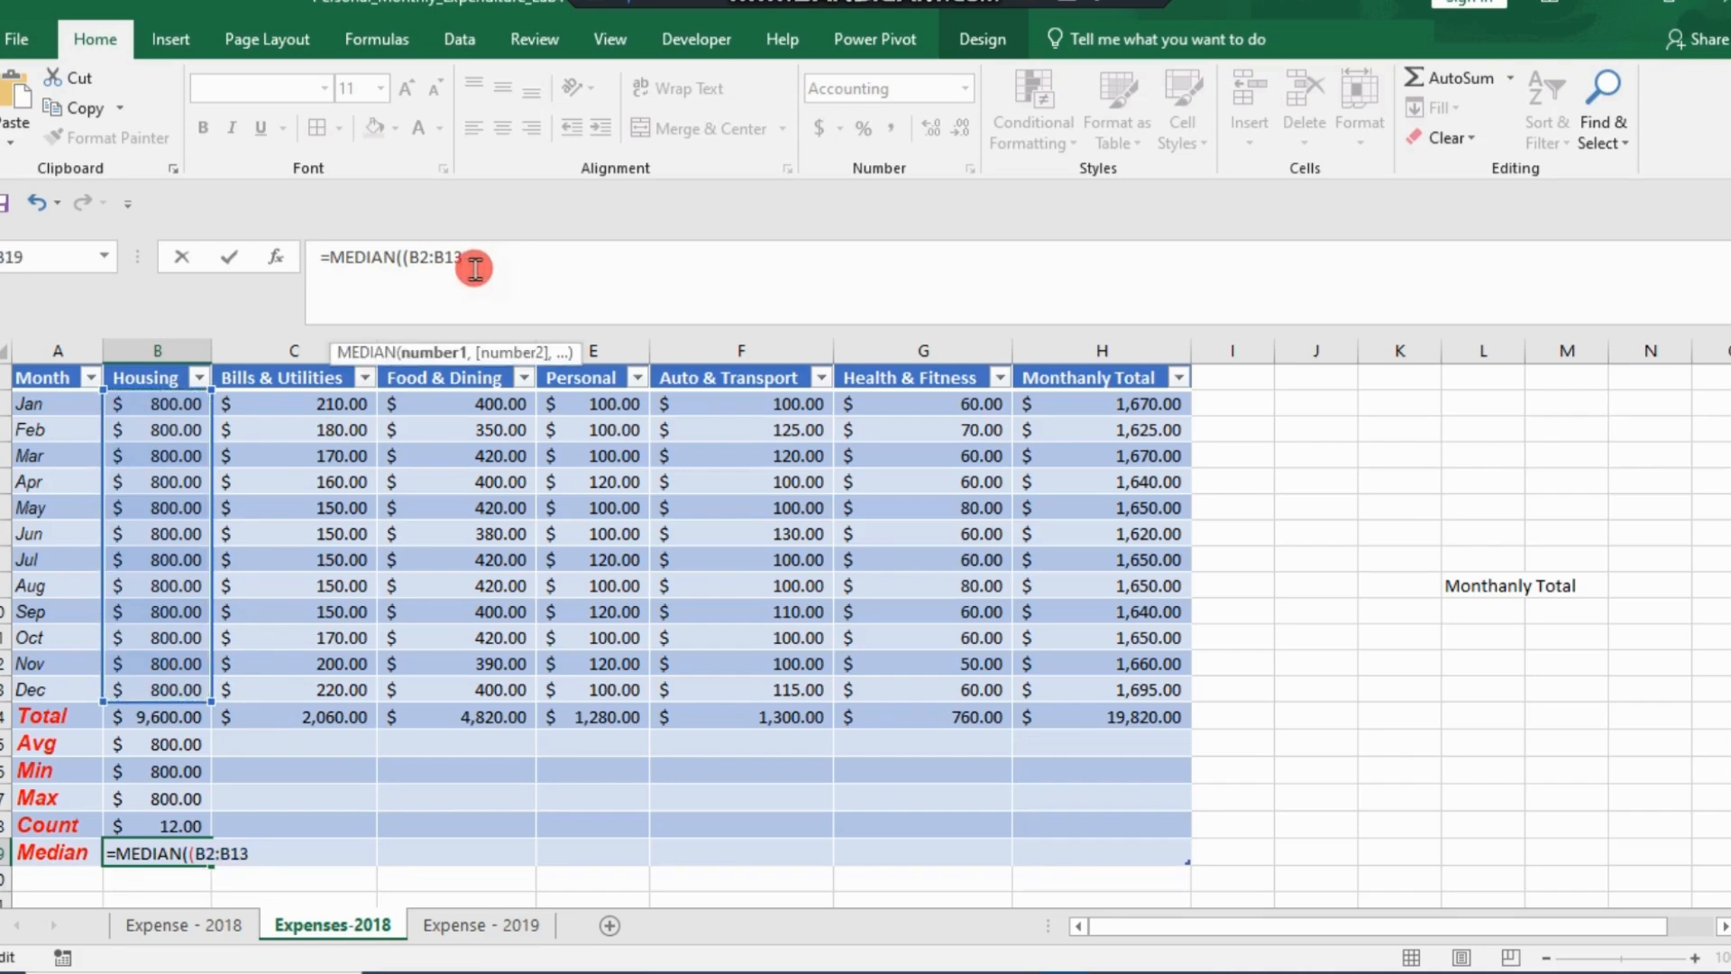
key(Return)
click(824, 580)
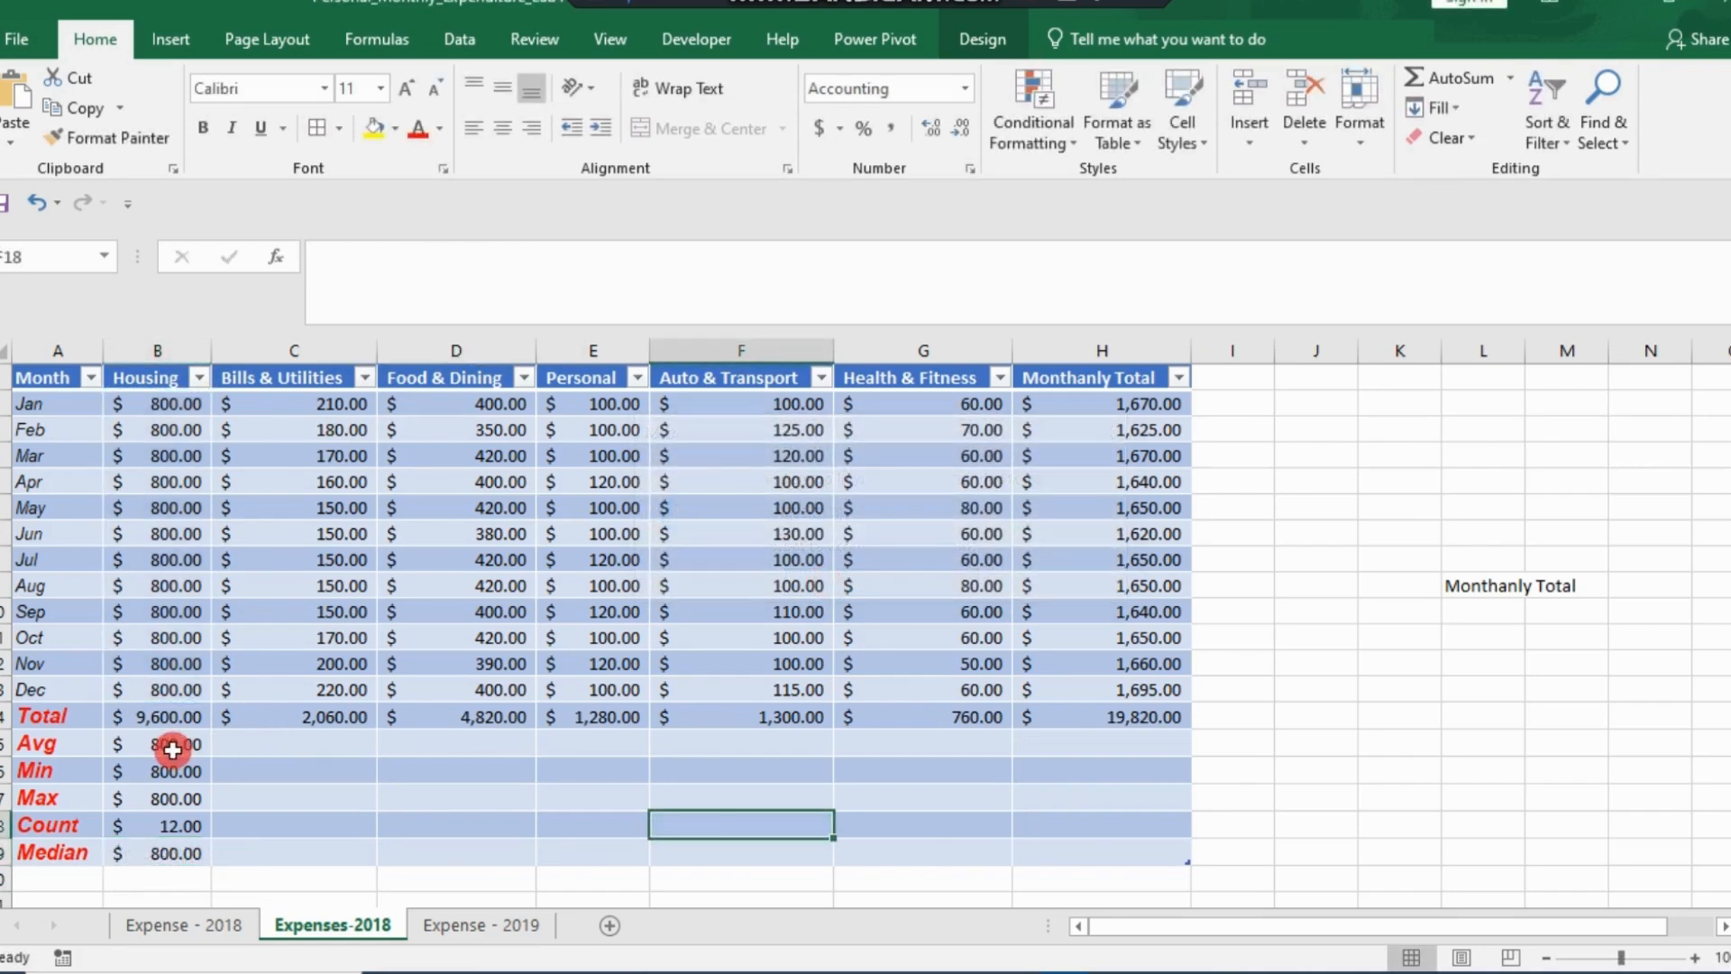
- Copy the Housing column's Avg, Min and Max formulas across their rows through the Monthanly Total column
click(166, 746)
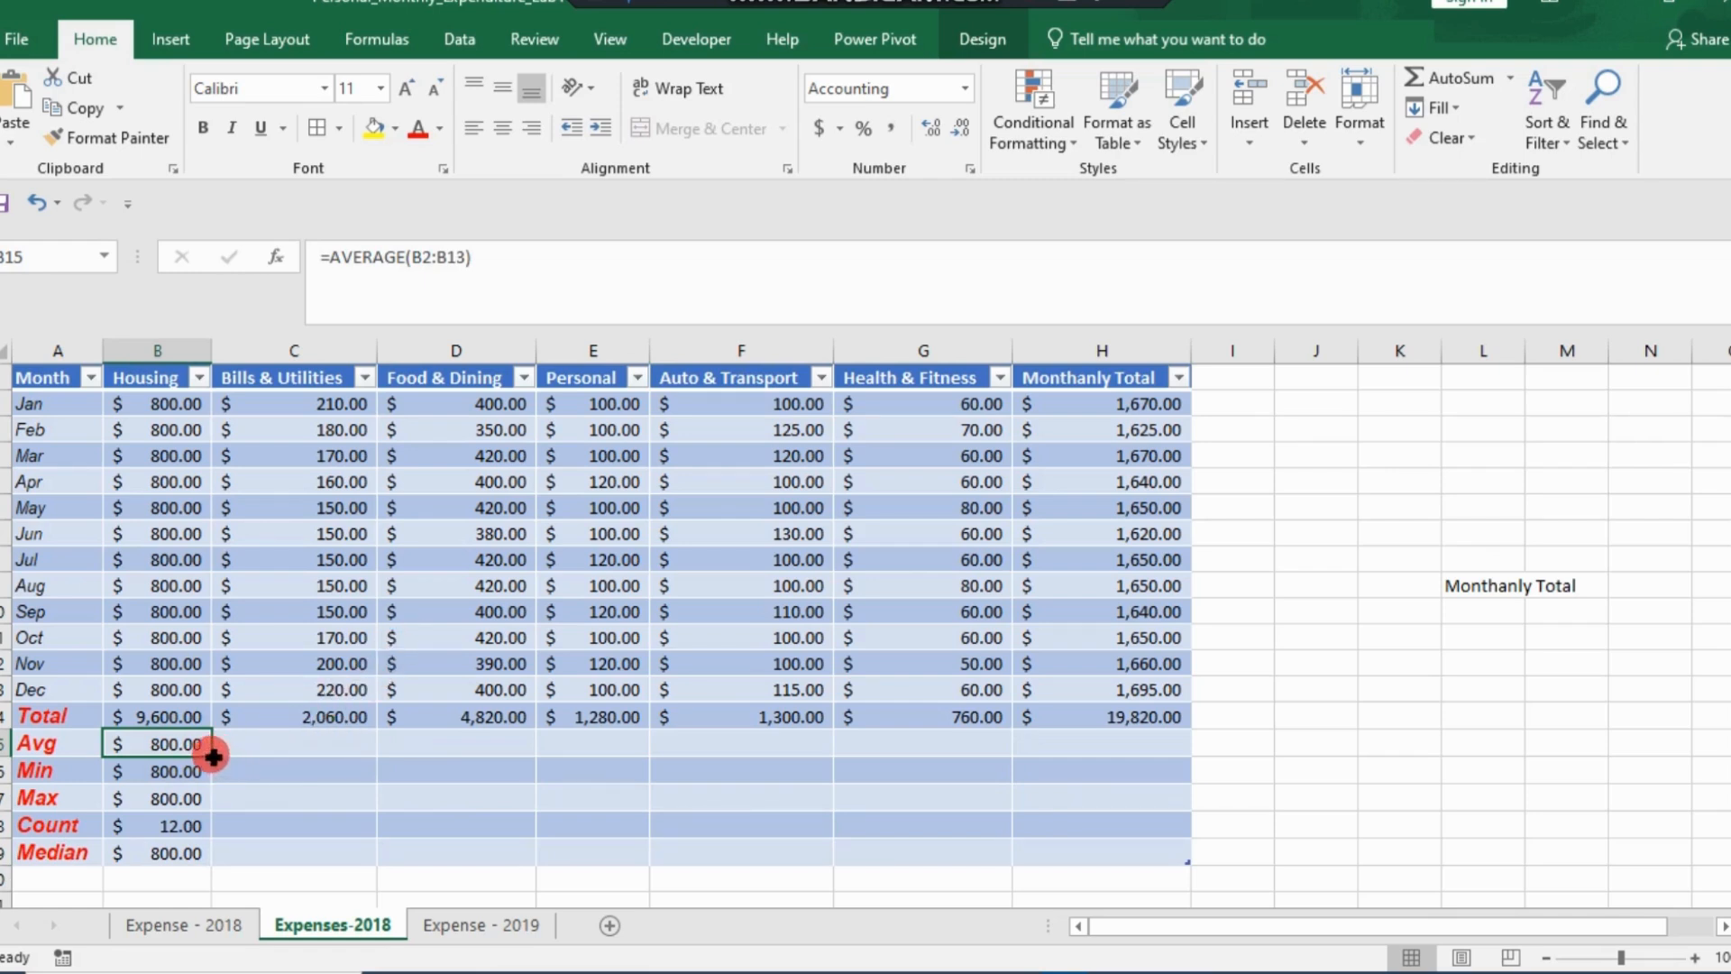
drag(213, 755, 1152, 749)
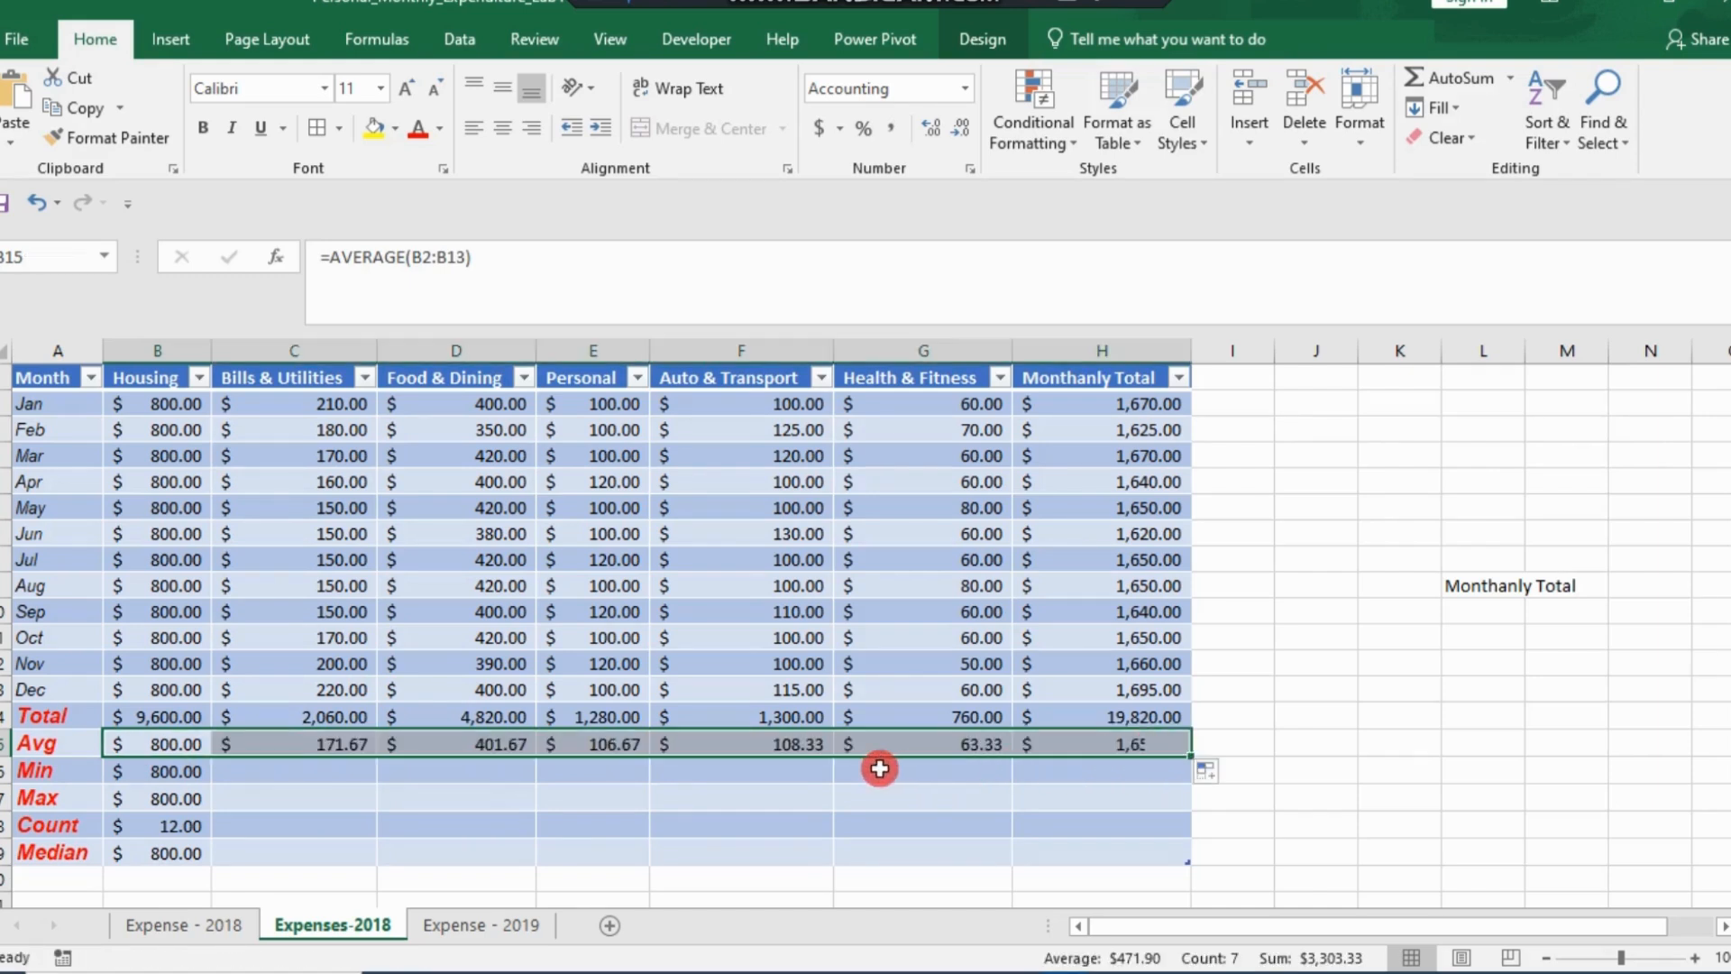
click(149, 764)
drag(208, 784, 1165, 793)
click(151, 797)
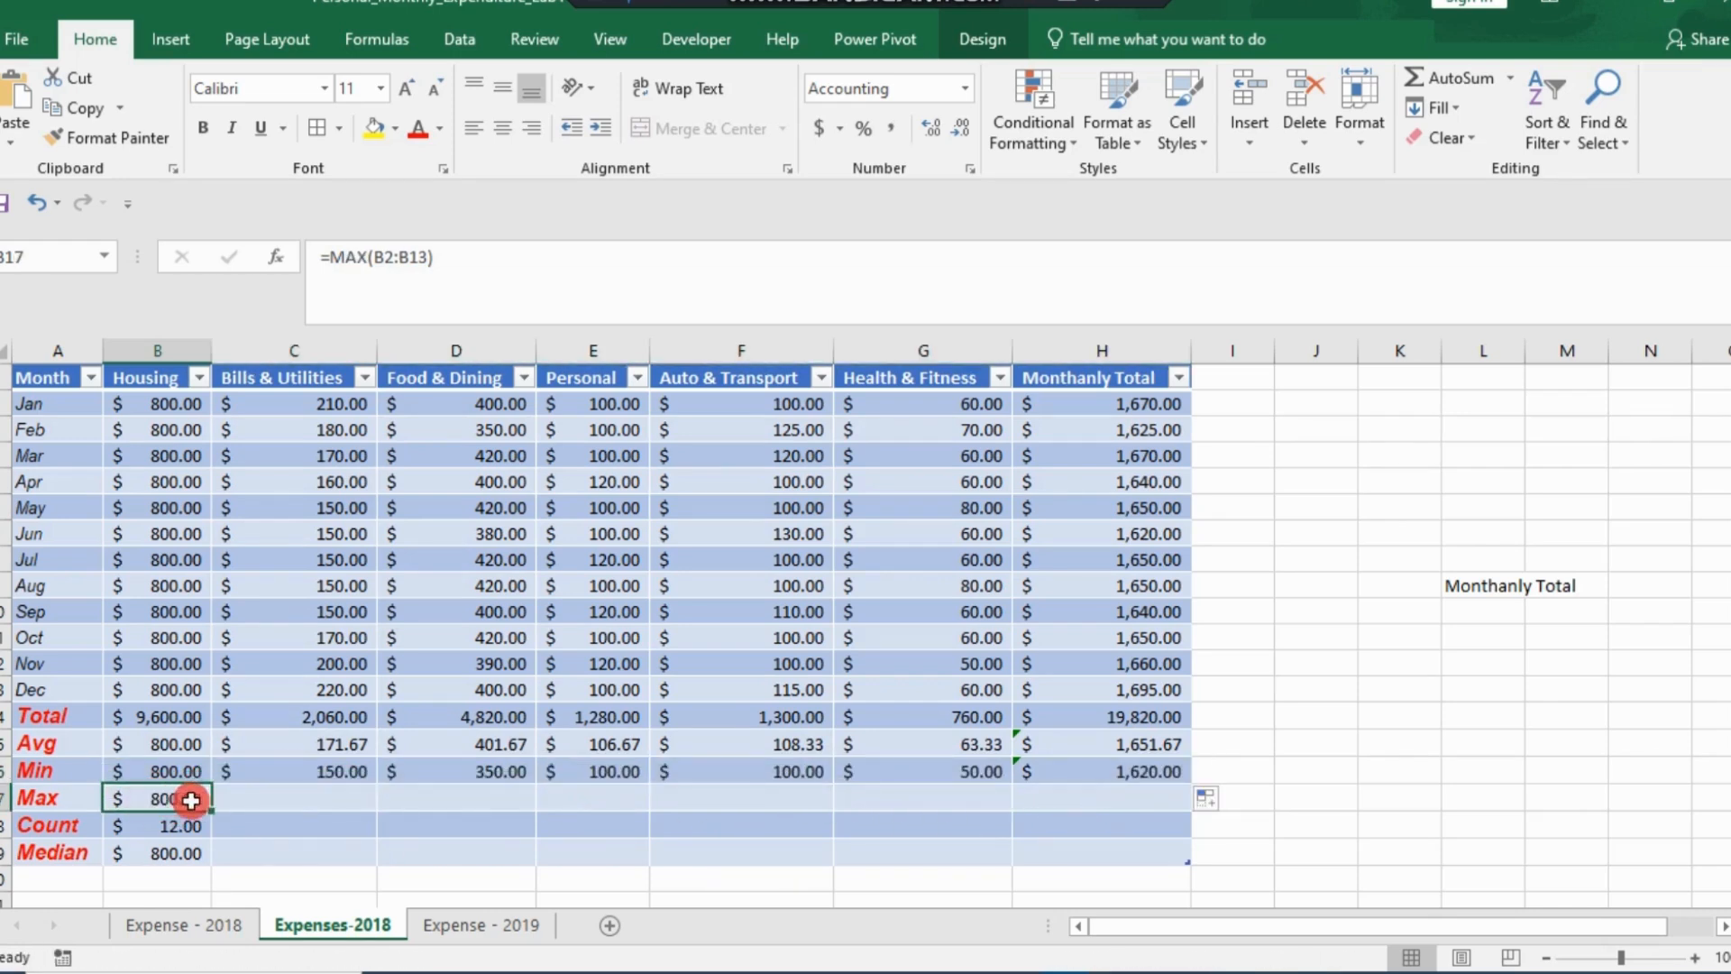
drag(210, 811, 1128, 819)
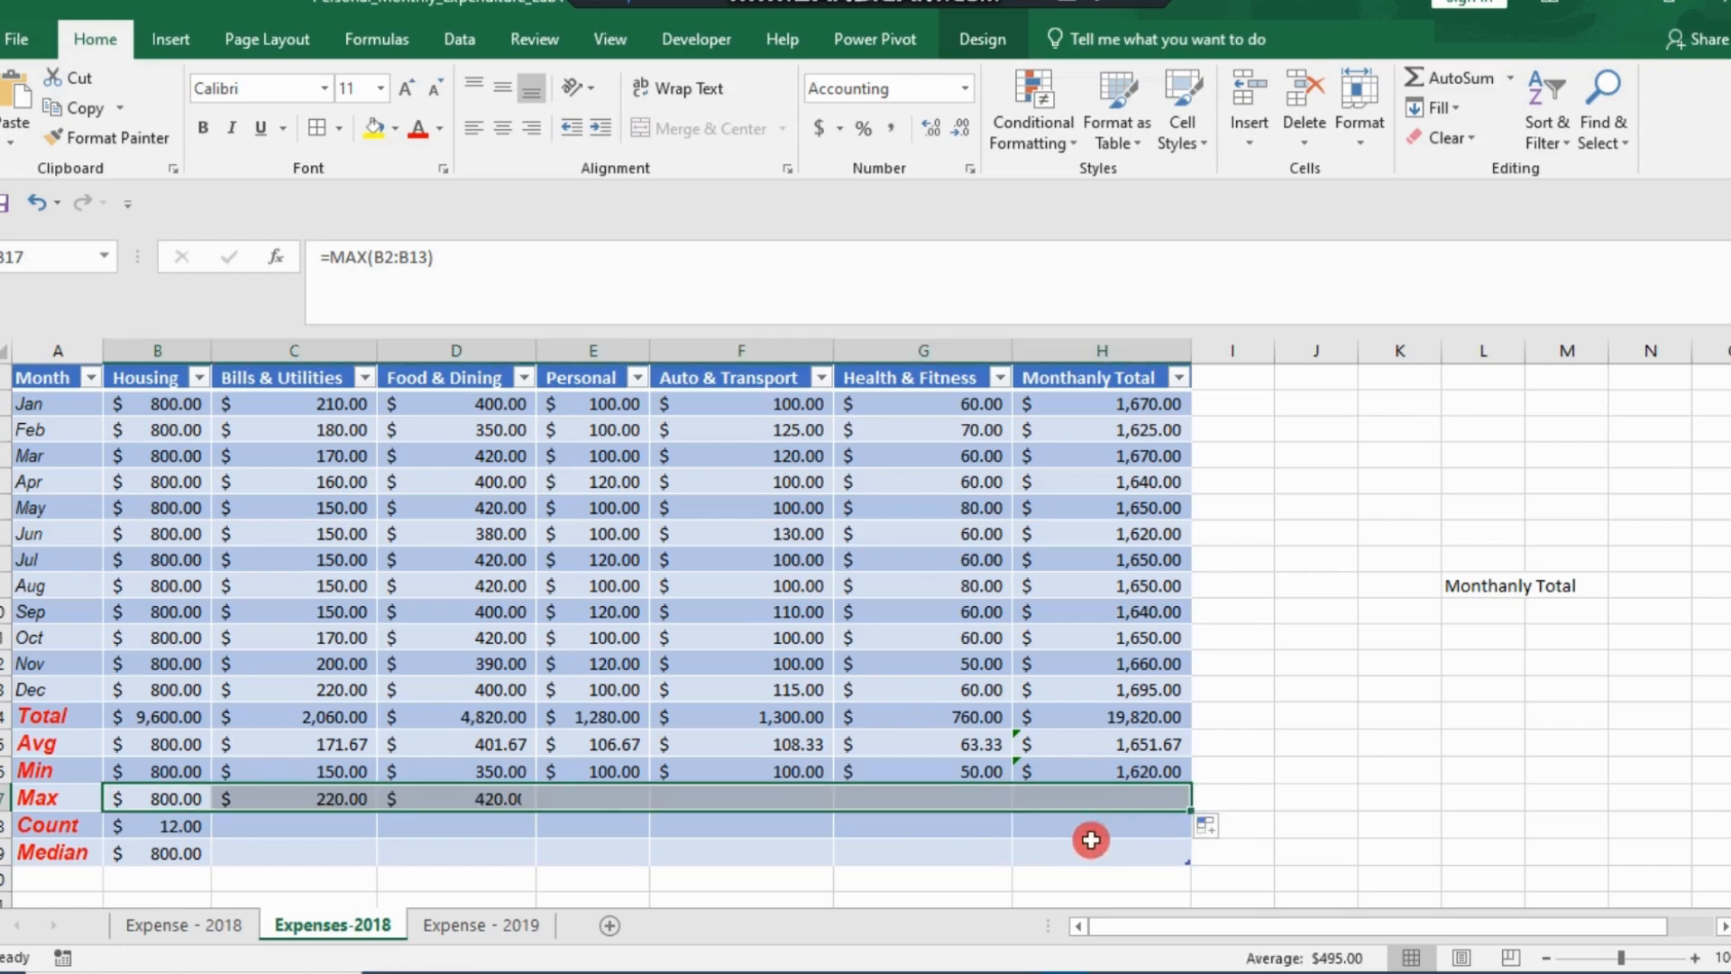
- Copy the Housing column's Count and Median formulas across their rows through the Monthanly Total column
click(185, 825)
drag(211, 835, 1126, 875)
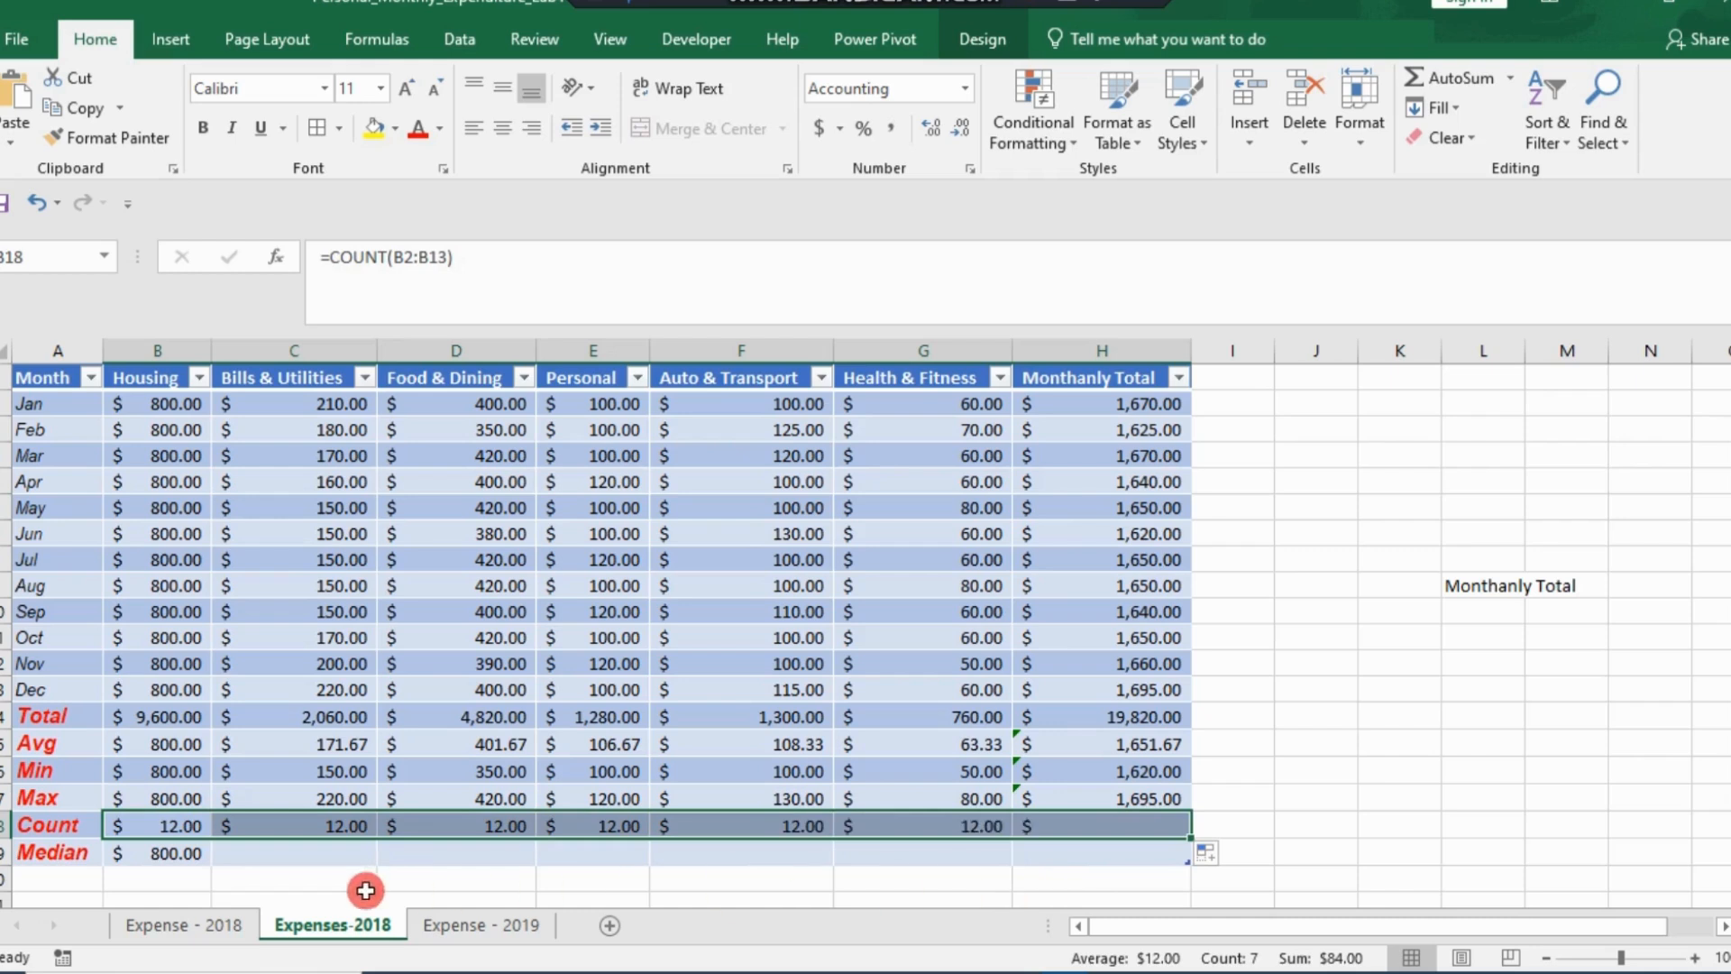
click(179, 853)
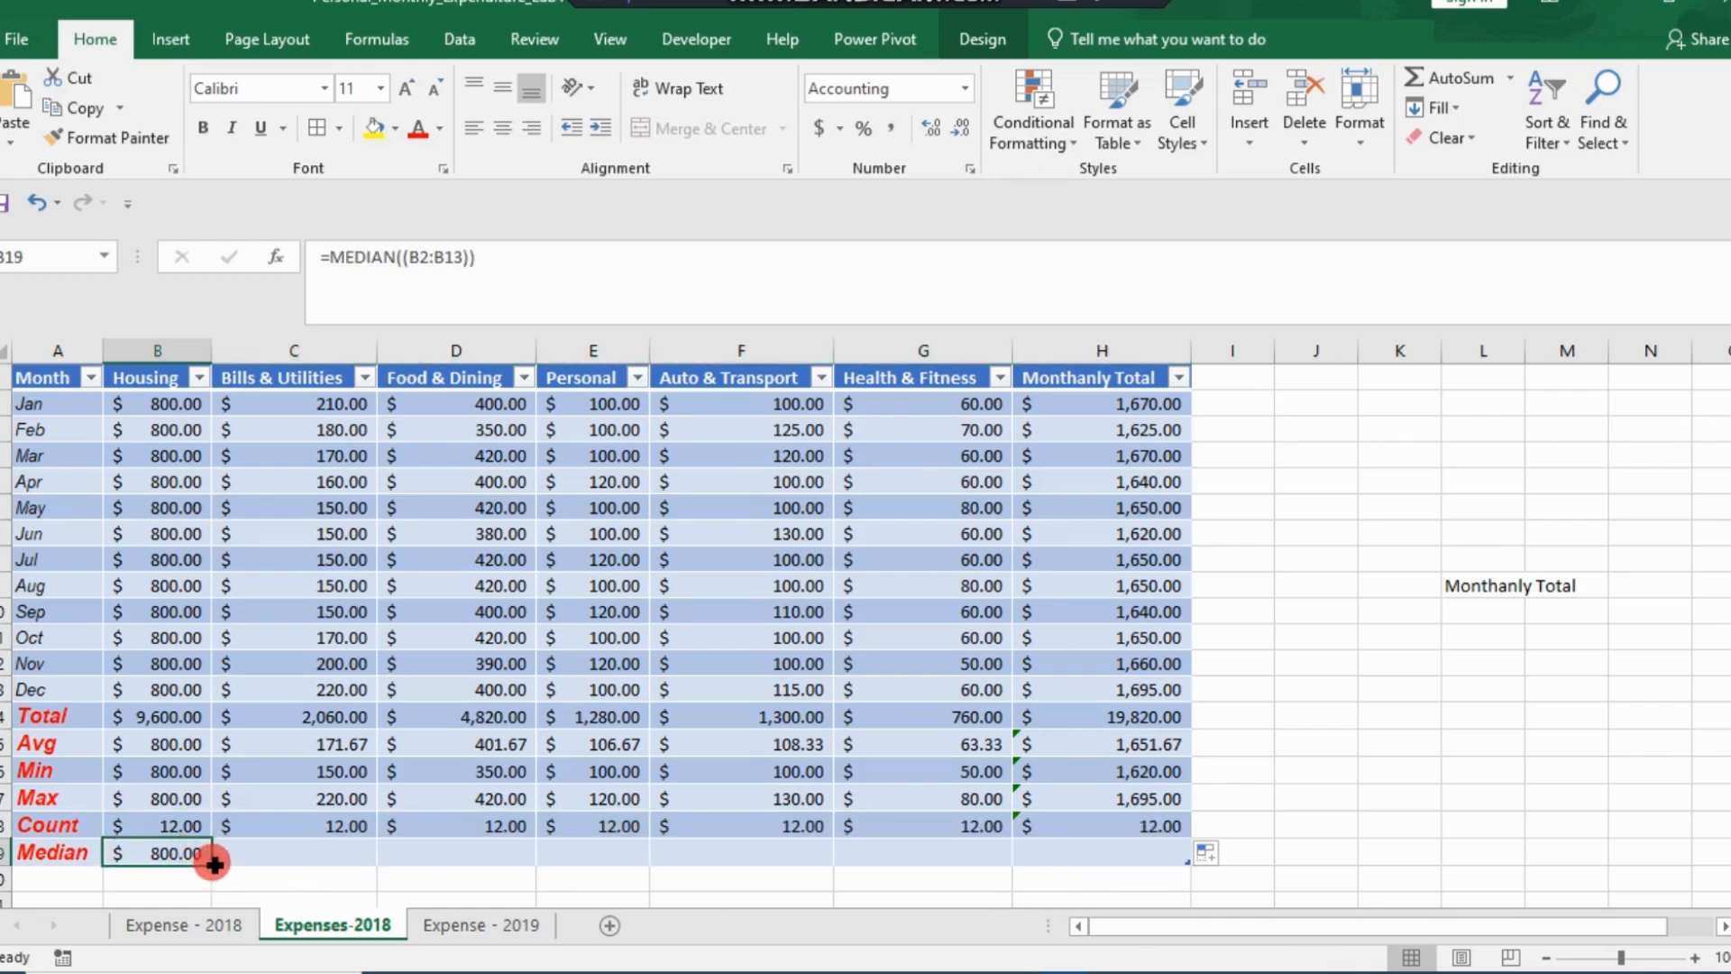
drag(214, 863, 1133, 882)
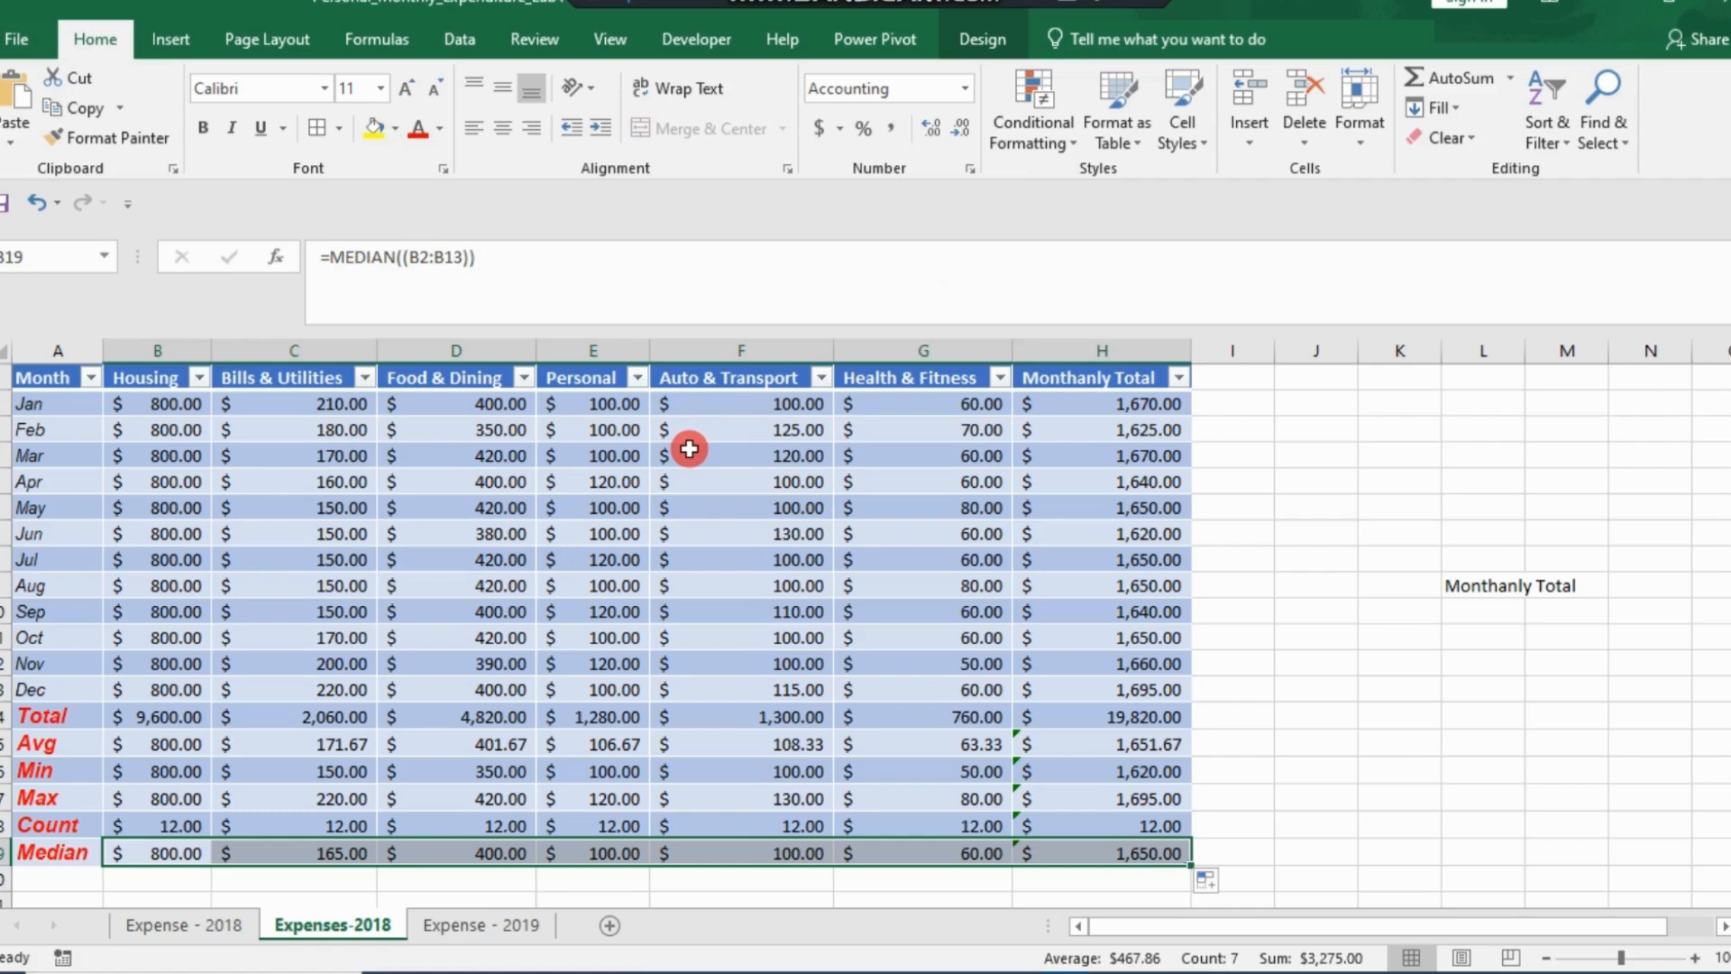
- On the Expense - 2019 sheet, fill cell F7 and the numbers 1 to 10 in A2:A11 with yellow
click(478, 925)
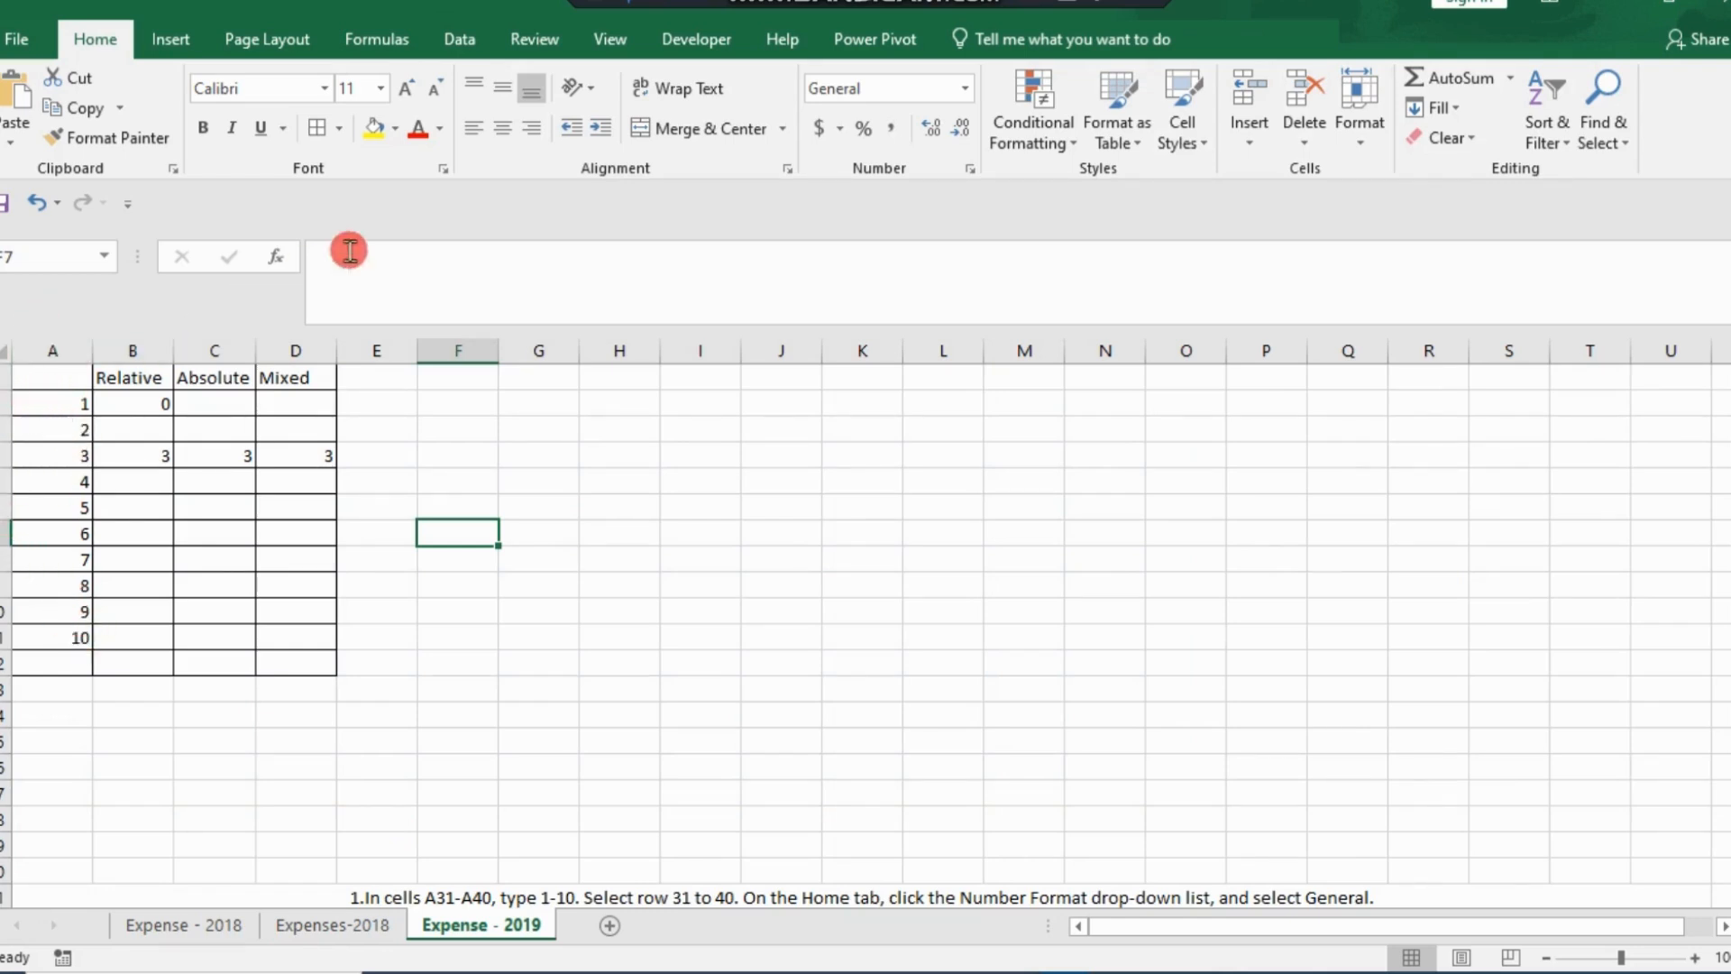
click(375, 143)
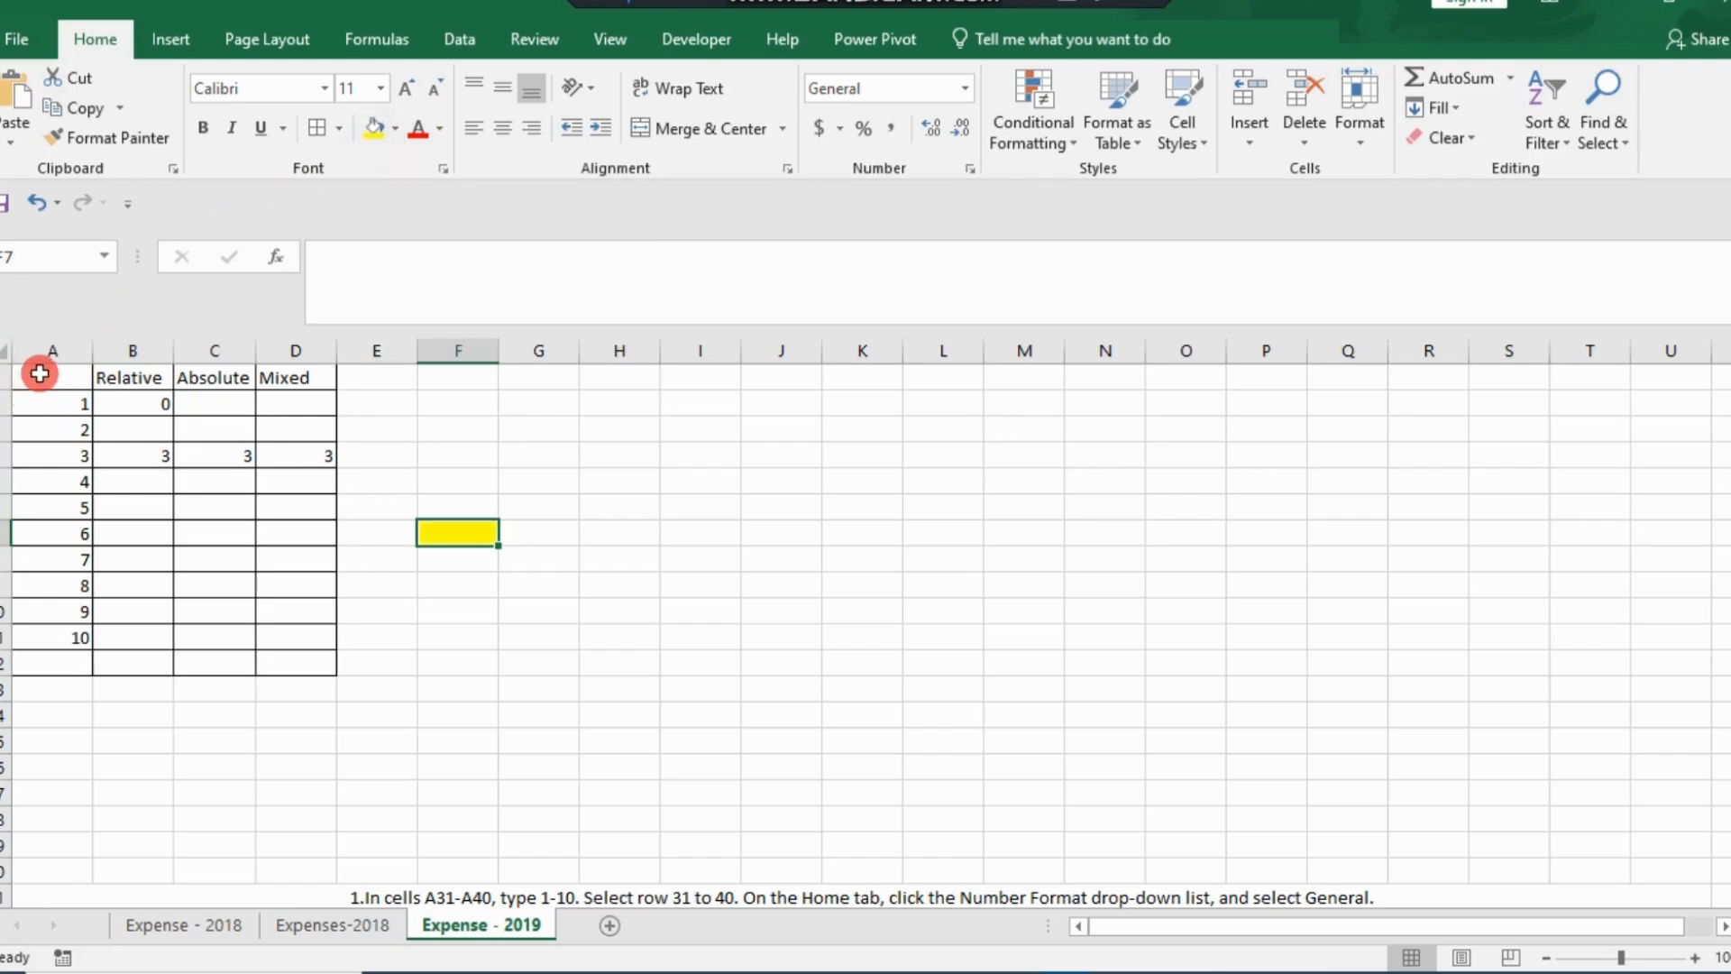
drag(43, 402, 61, 637)
click(374, 127)
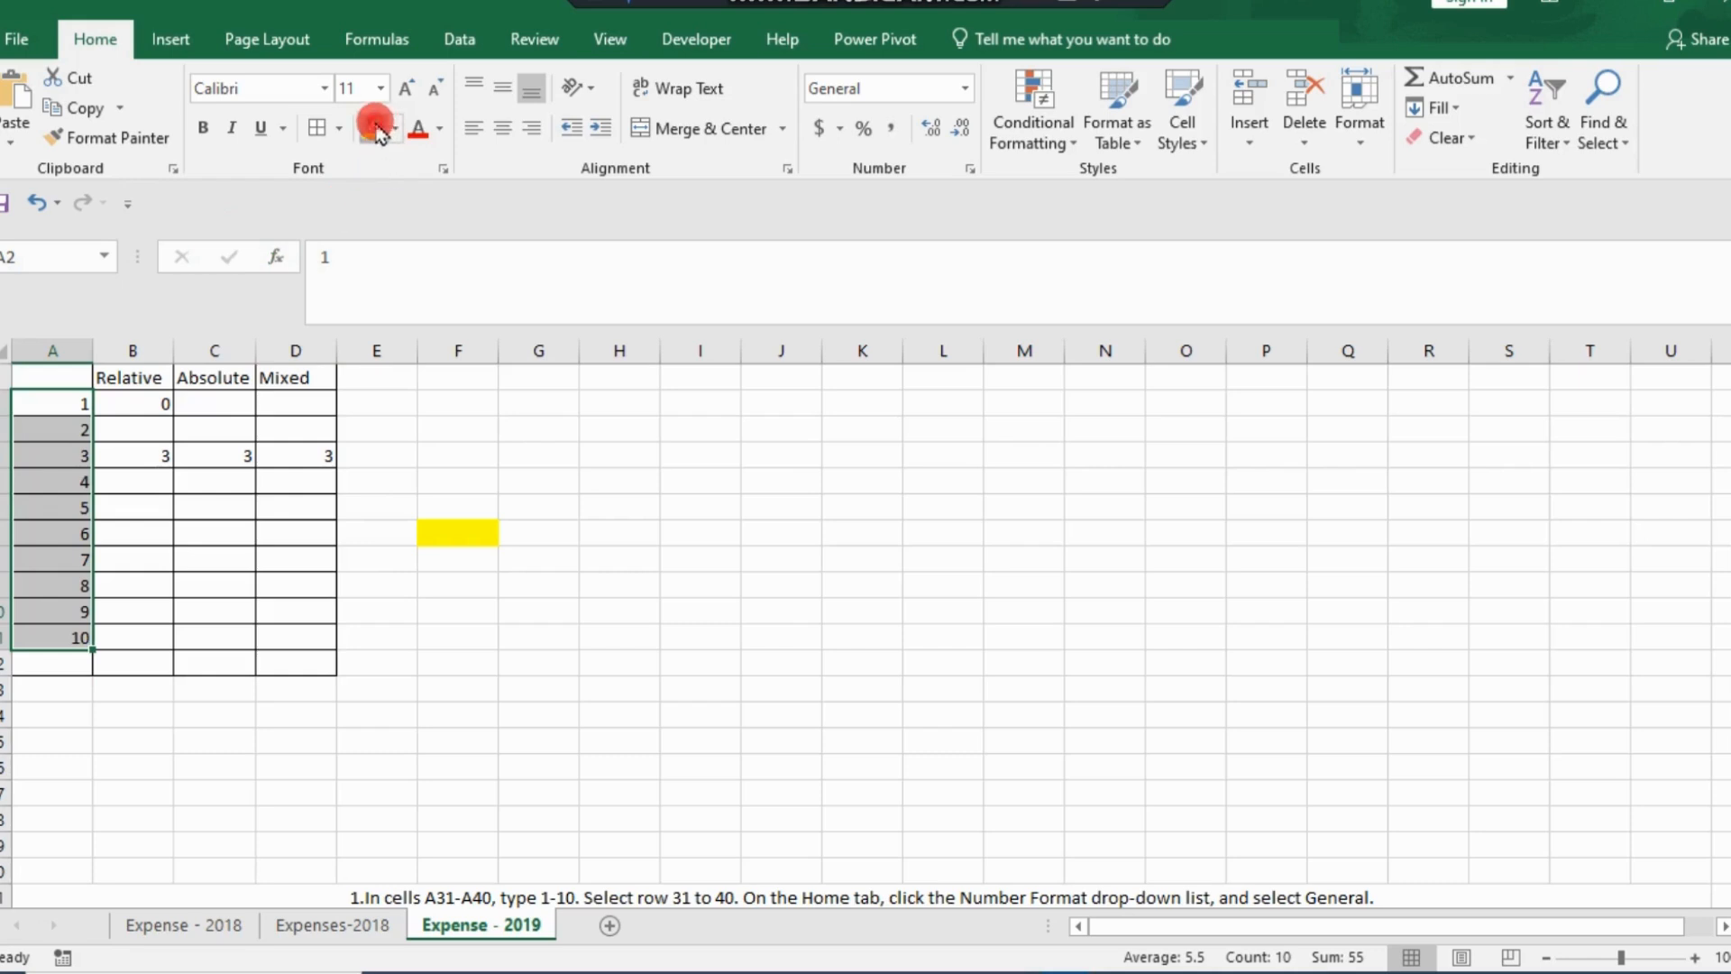
click(595, 466)
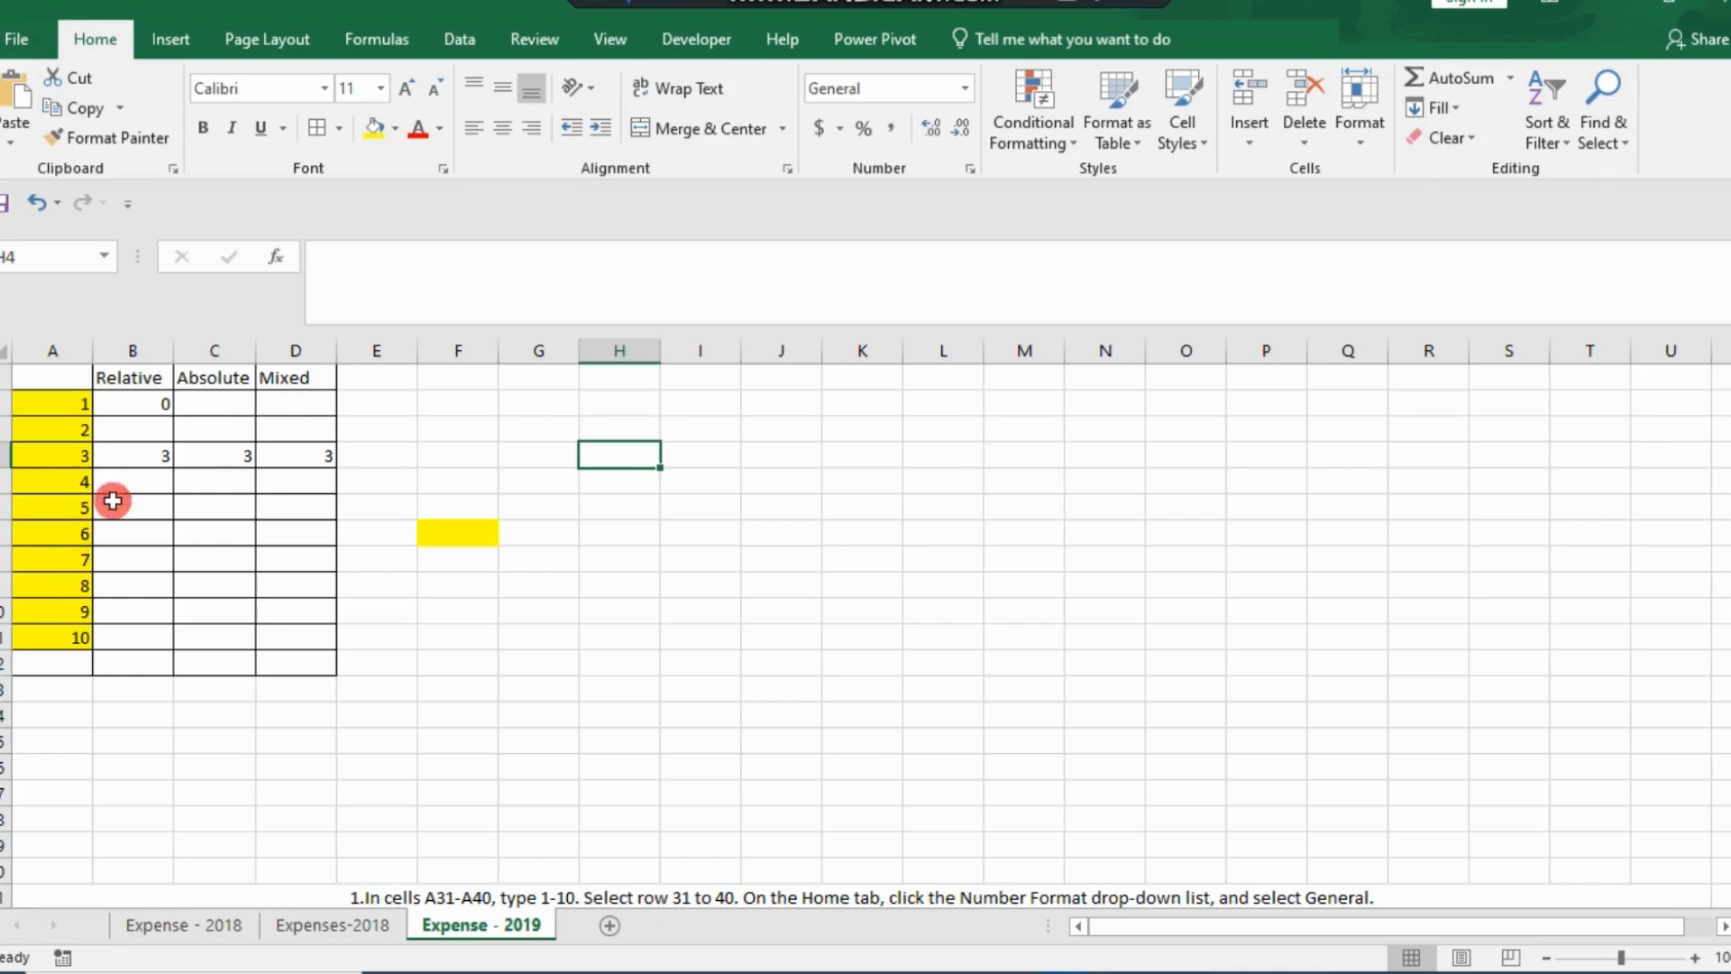
- Copy the row 4 formulas =A2+A3, =$A$2+$A$3 and =$A$2+$A3 down the Relative, Absolute and Mixed columns to row 11
click(140, 456)
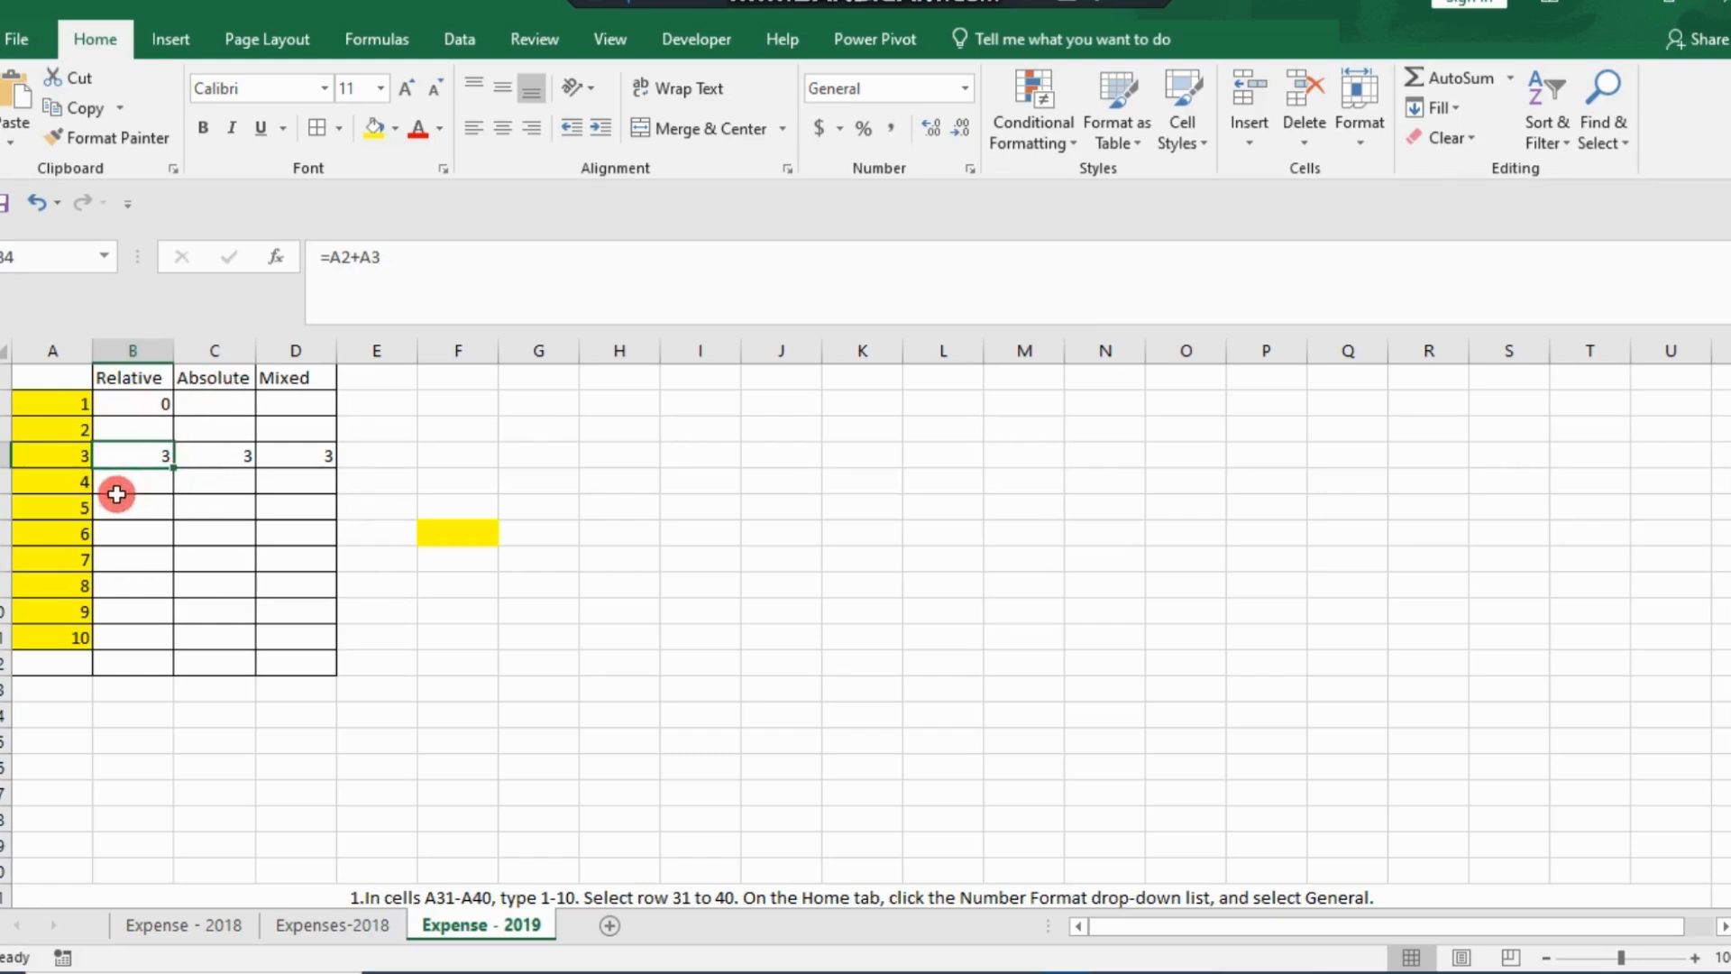
double_click(172, 467)
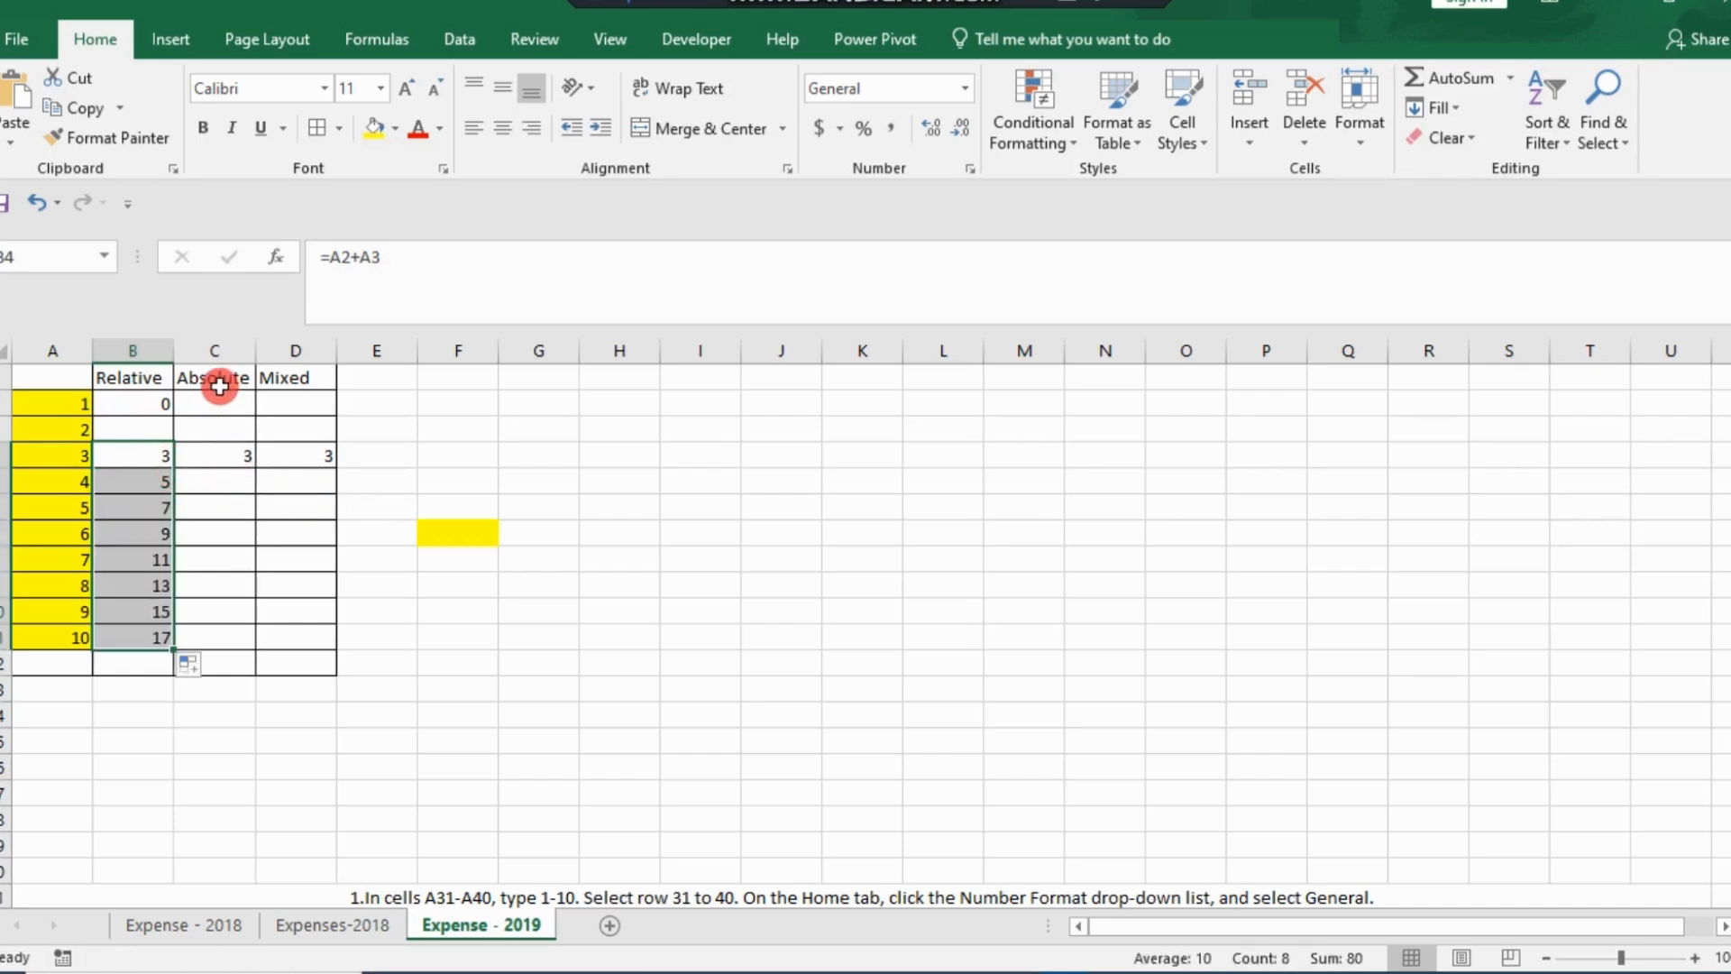
click(233, 458)
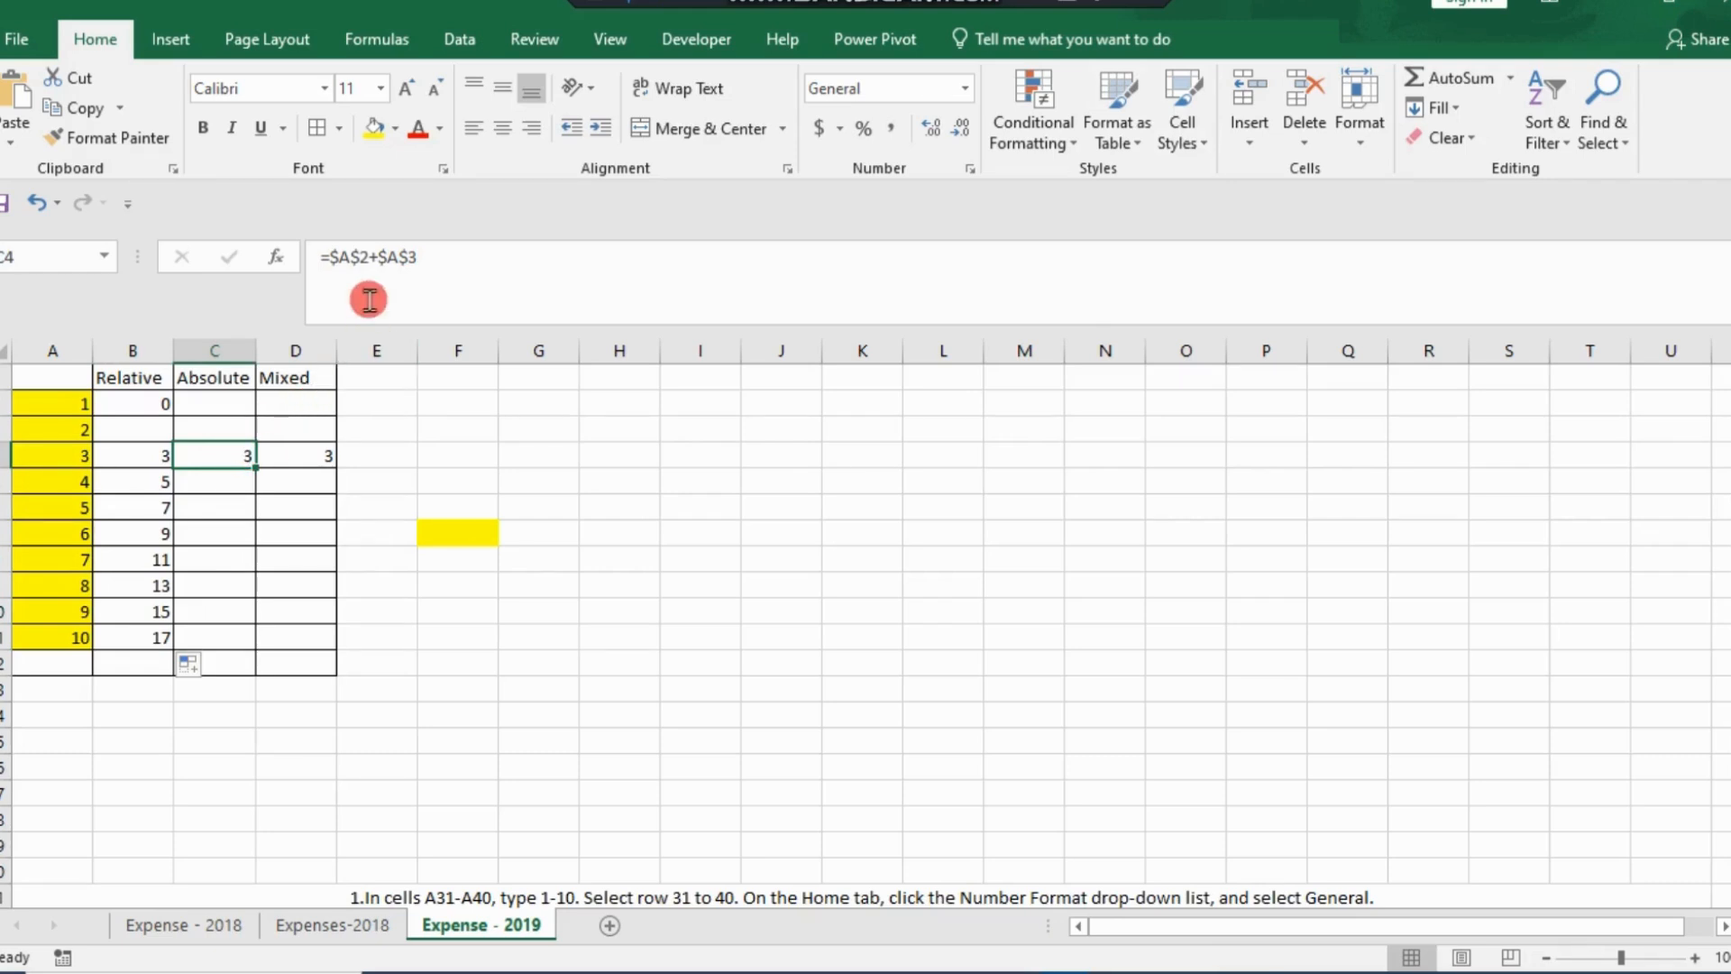
drag(317, 261, 406, 259)
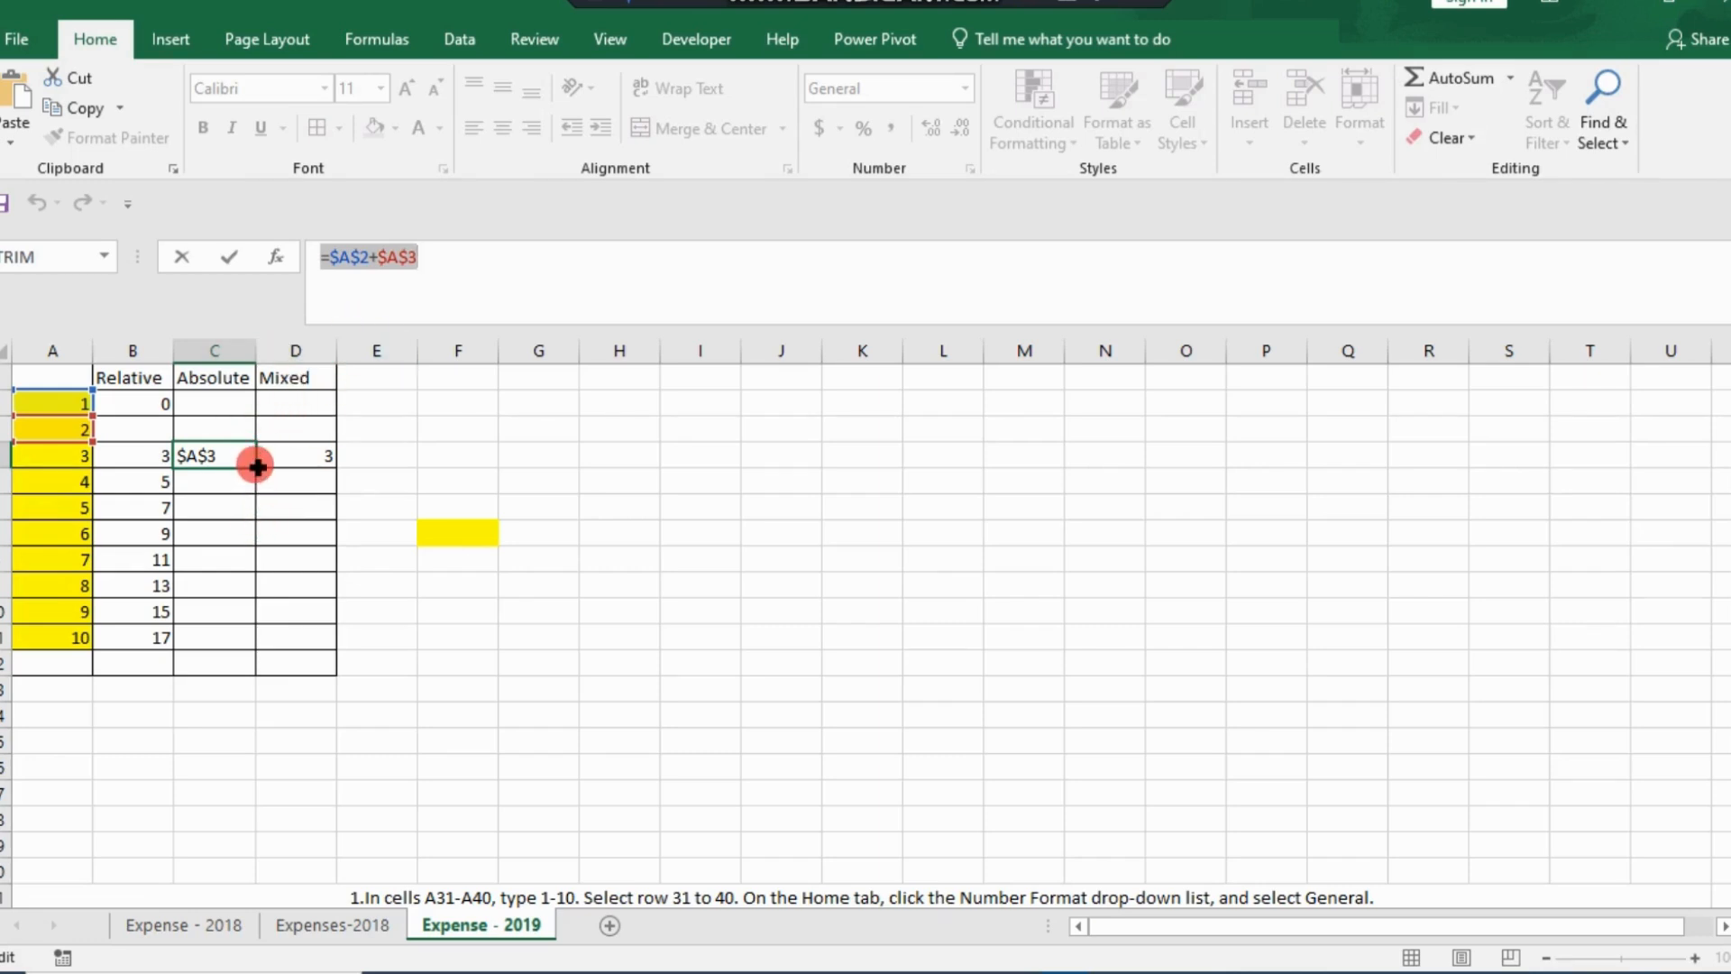
click(423, 259)
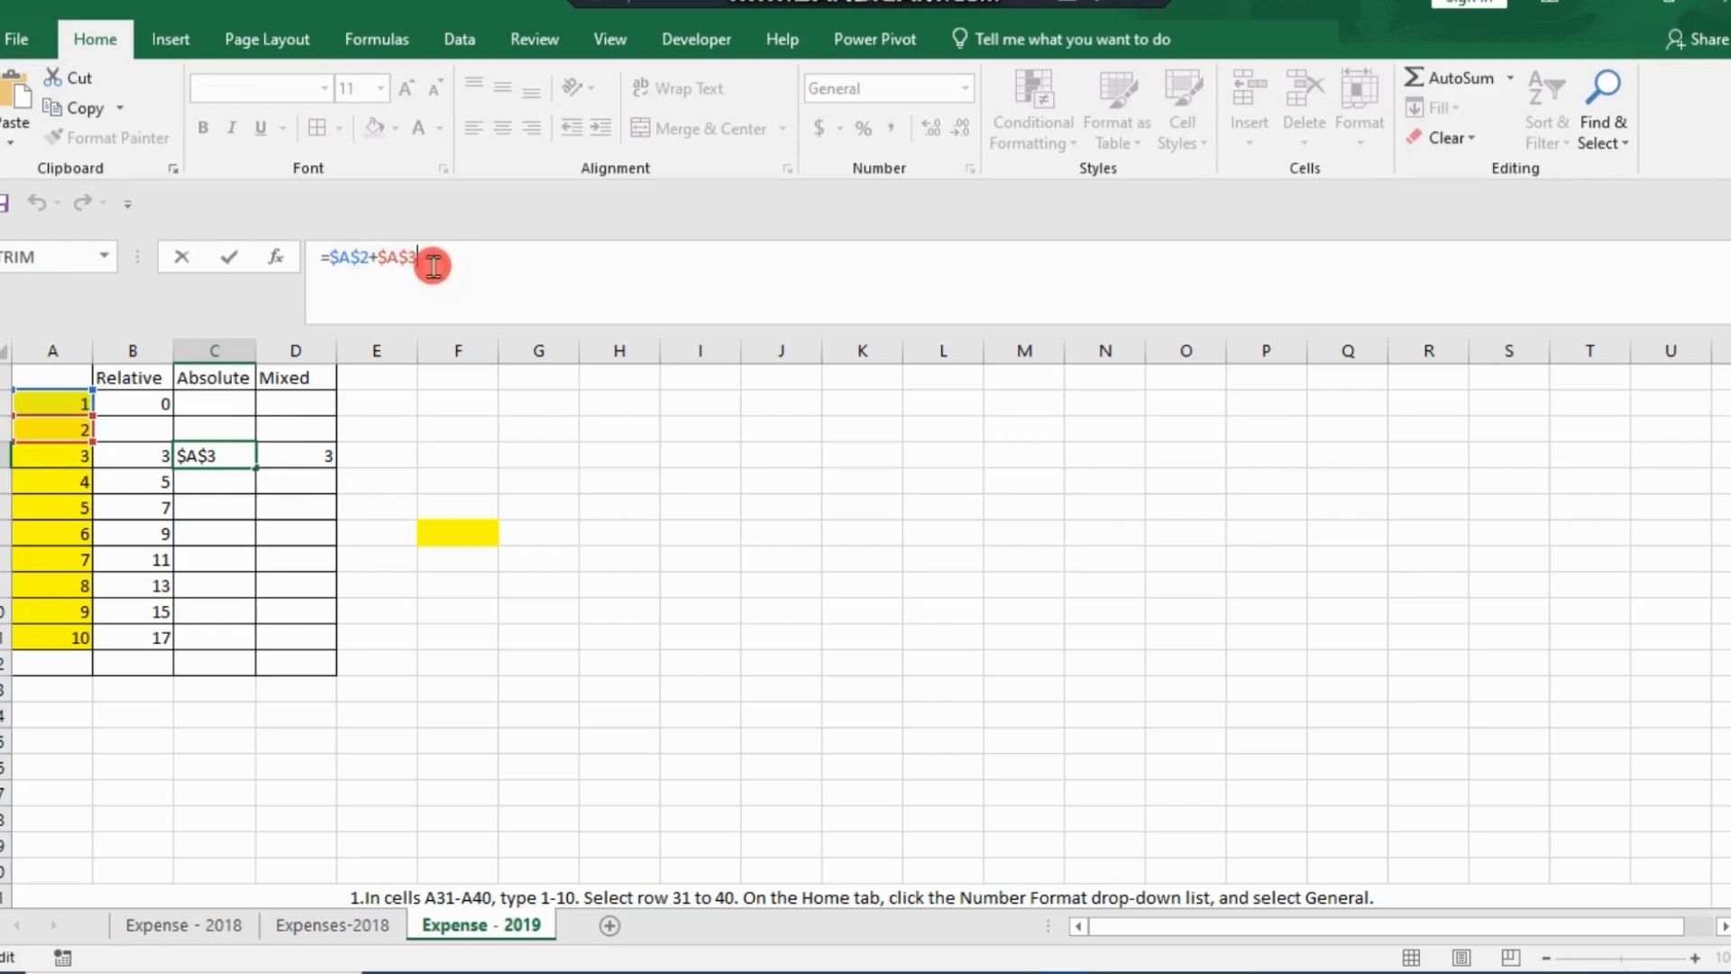
click(259, 467)
double_click(260, 467)
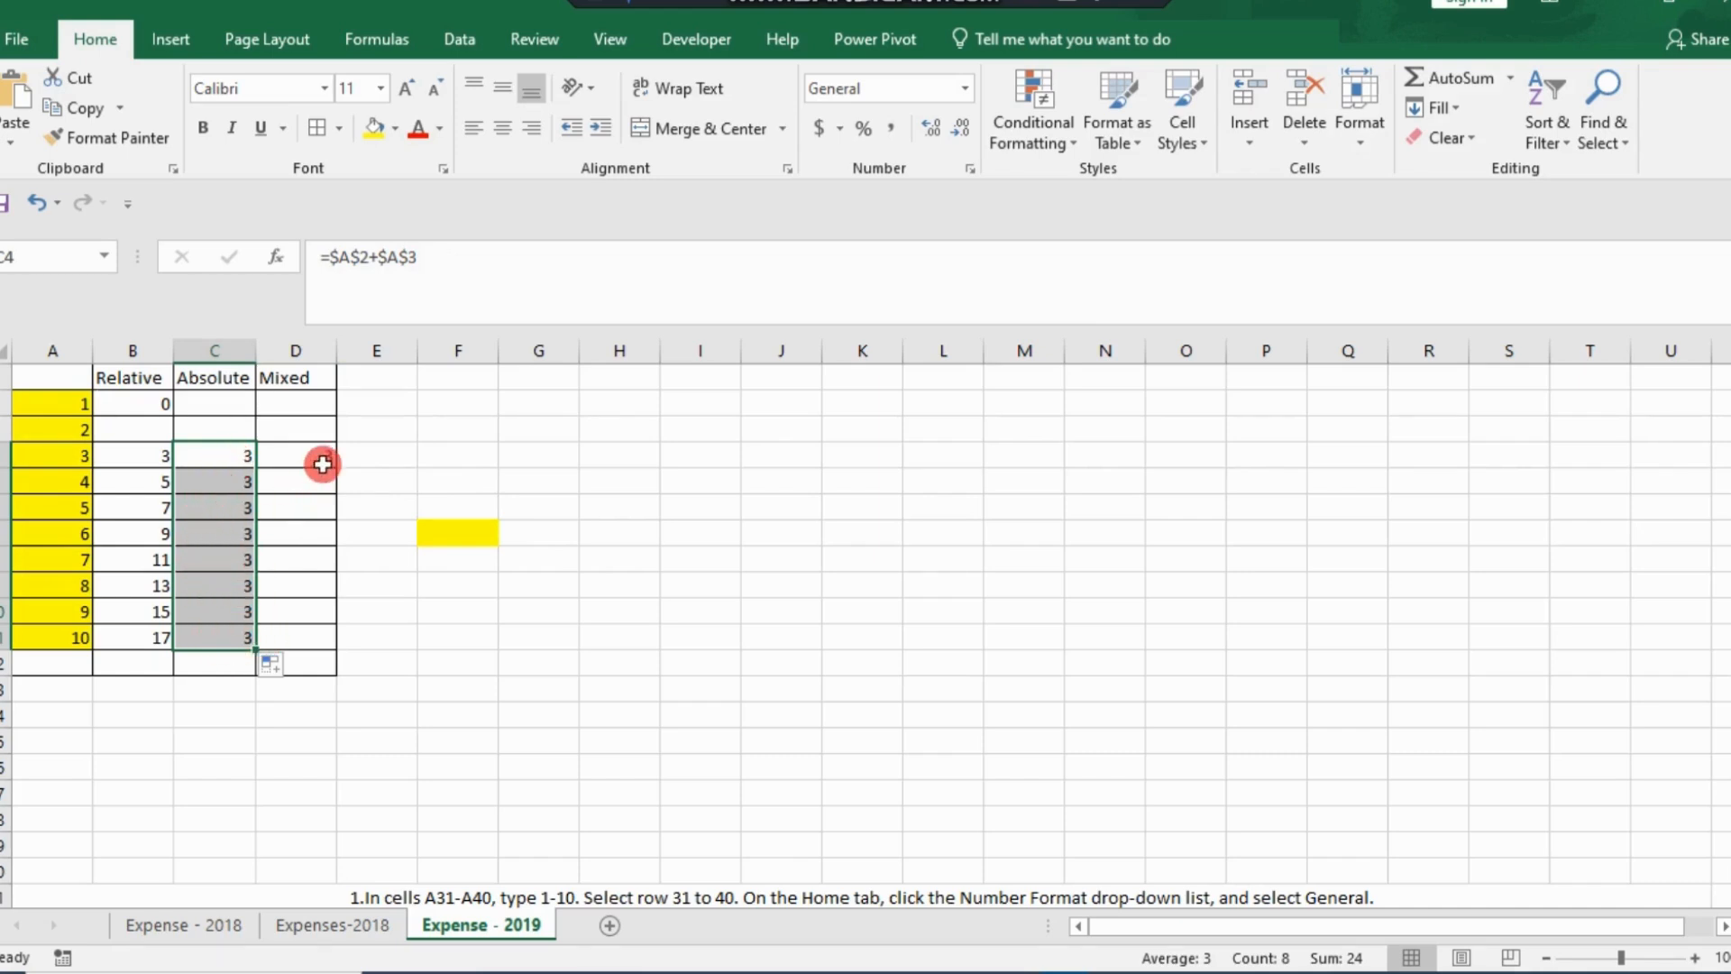
click(319, 457)
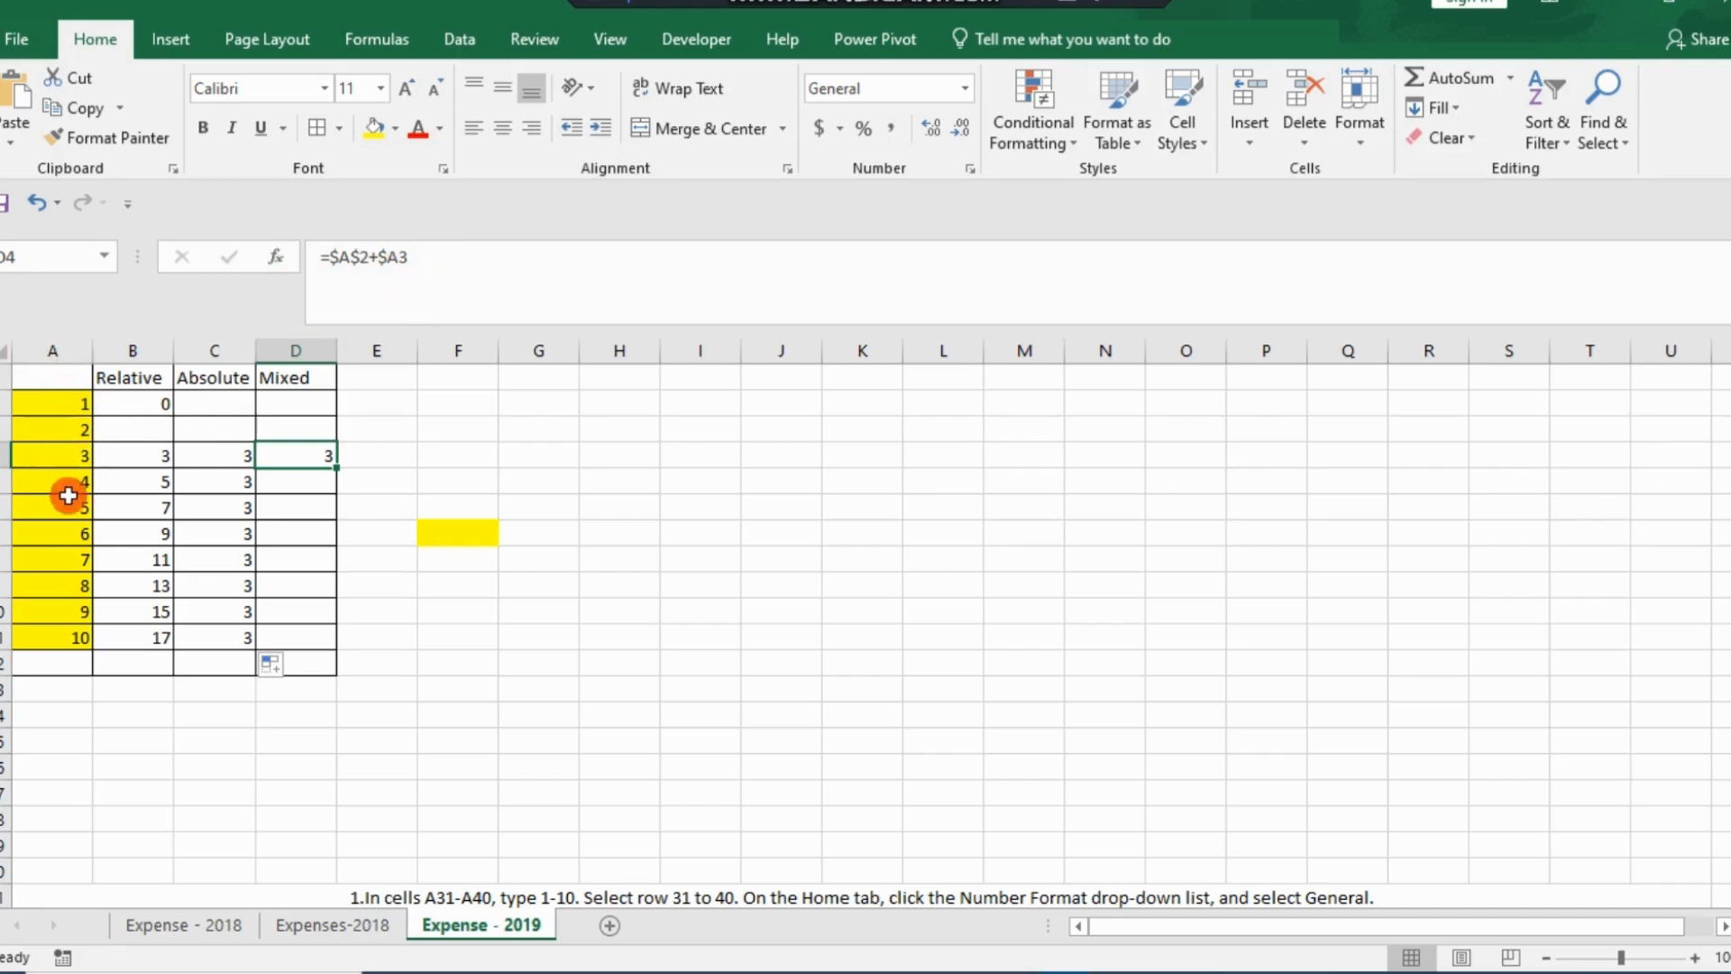
double_click(333, 468)
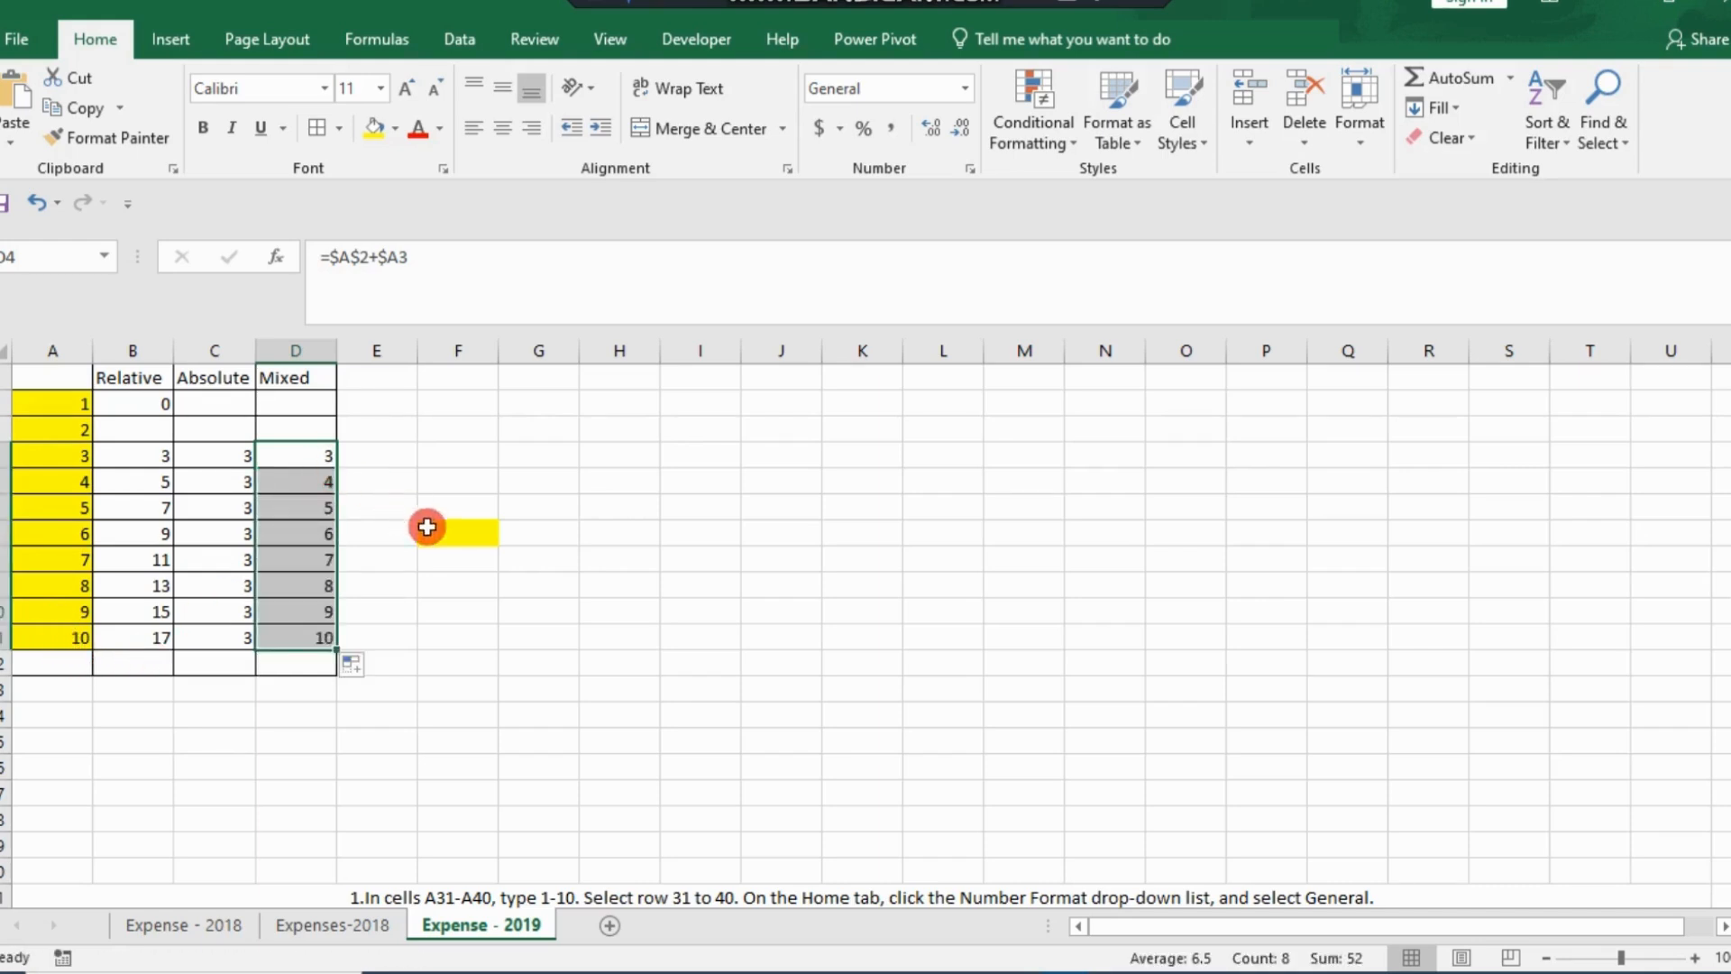